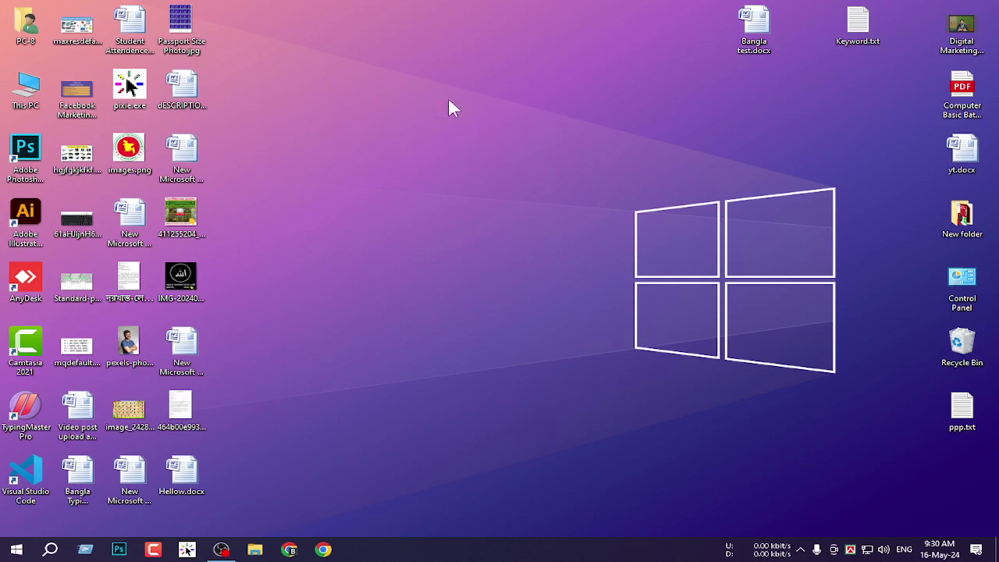
- Create a new Microsoft Office Word document on the empty area of the desktop
left_click_drag(340, 11, 676, 266)
right_click(473, 55)
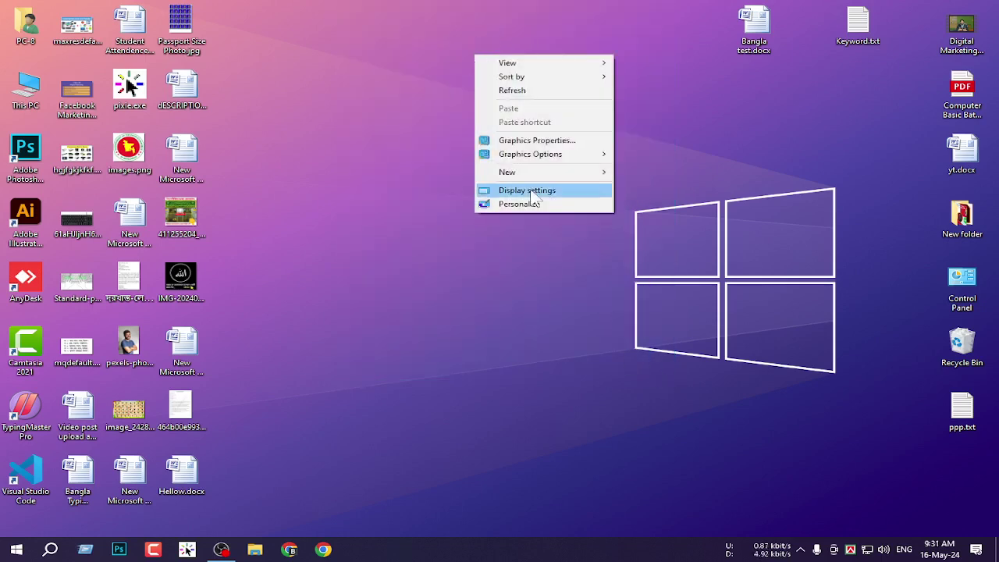
mouse_move(518, 178)
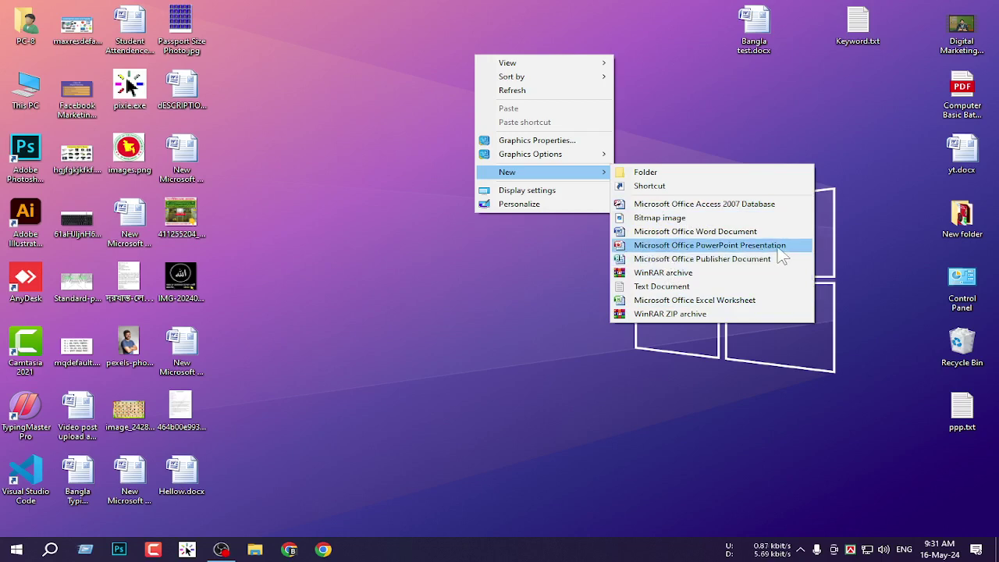
left_click(713, 233)
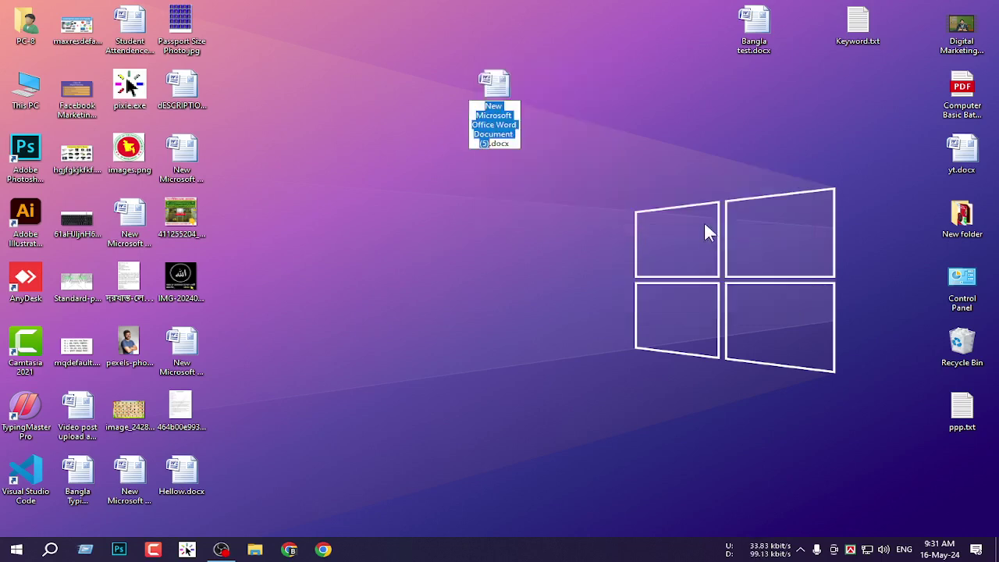
right_click(625, 123)
mouse_move(660, 253)
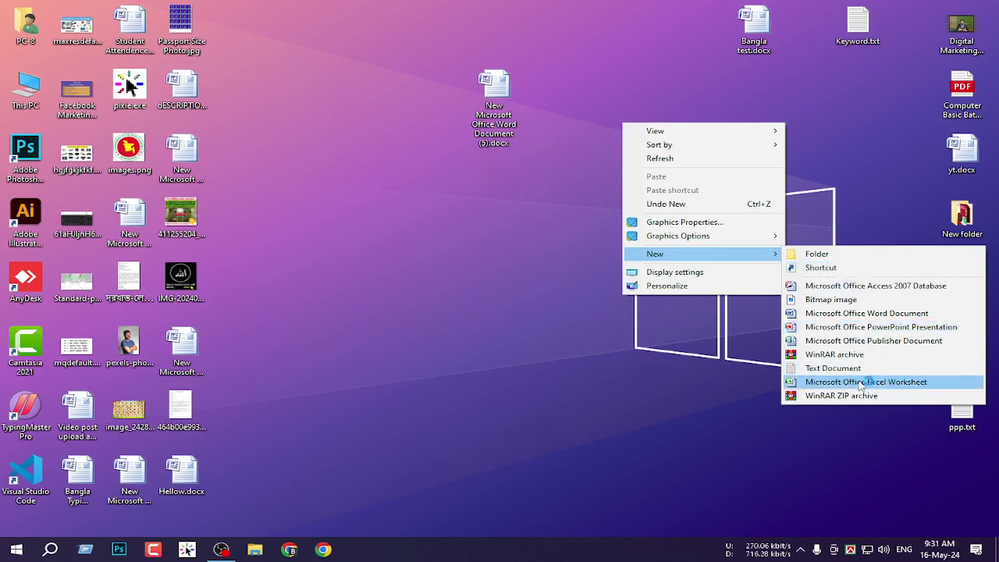
left_click(515, 86)
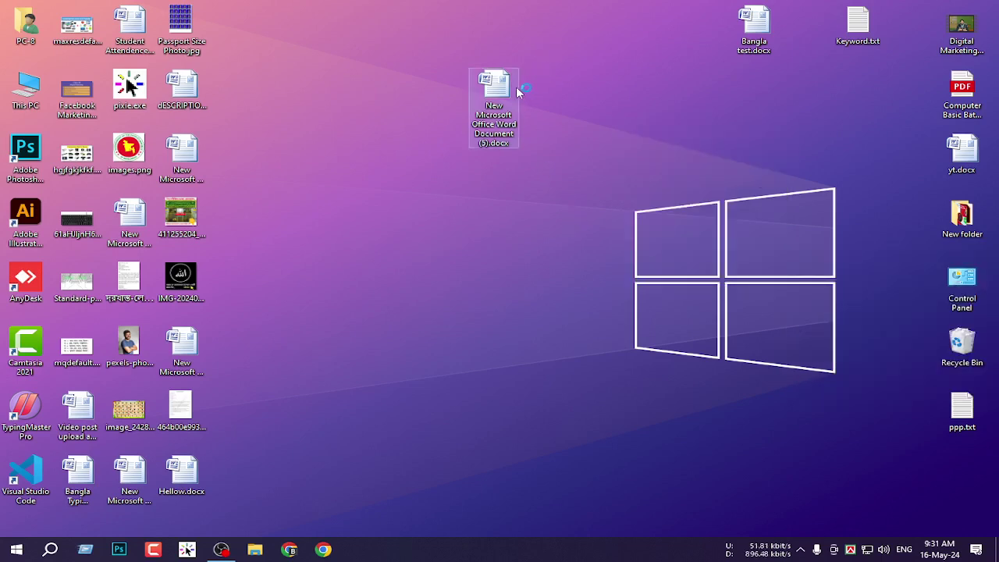
left_click(536, 113)
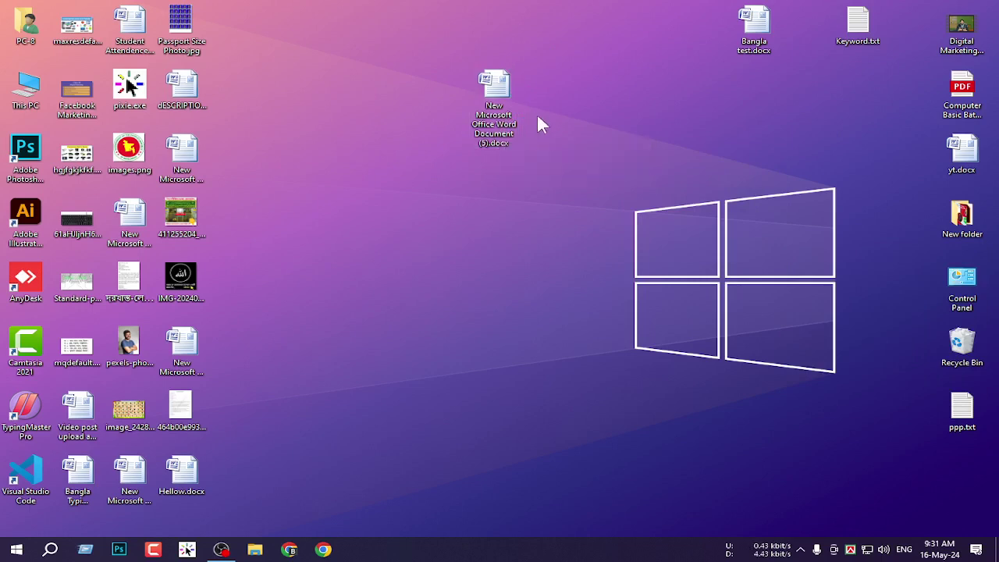
- Rename the new Word document on the desktop as "Start Word", keeping the .docx extension
left_click_drag(429, 58, 573, 187)
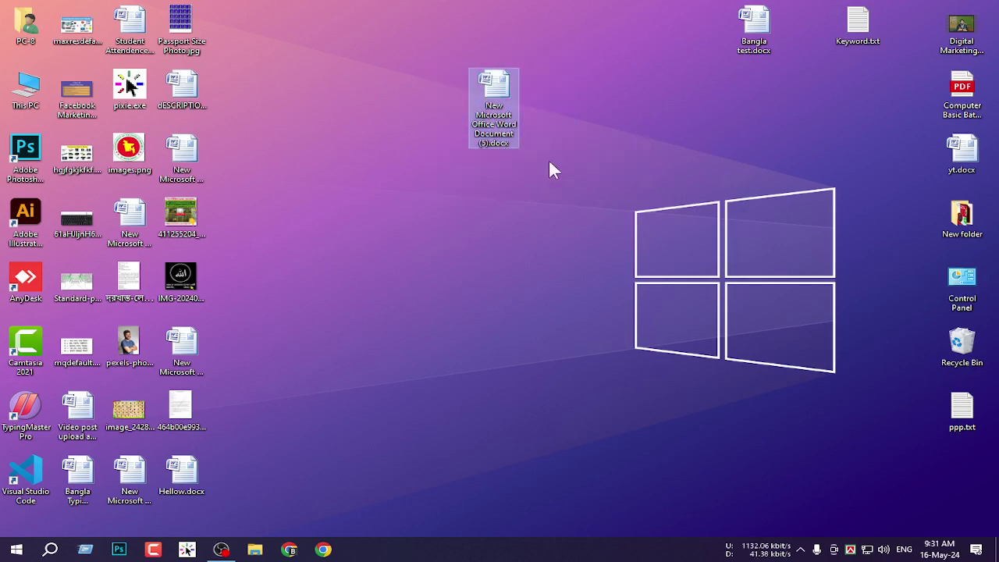
left_click(494, 131)
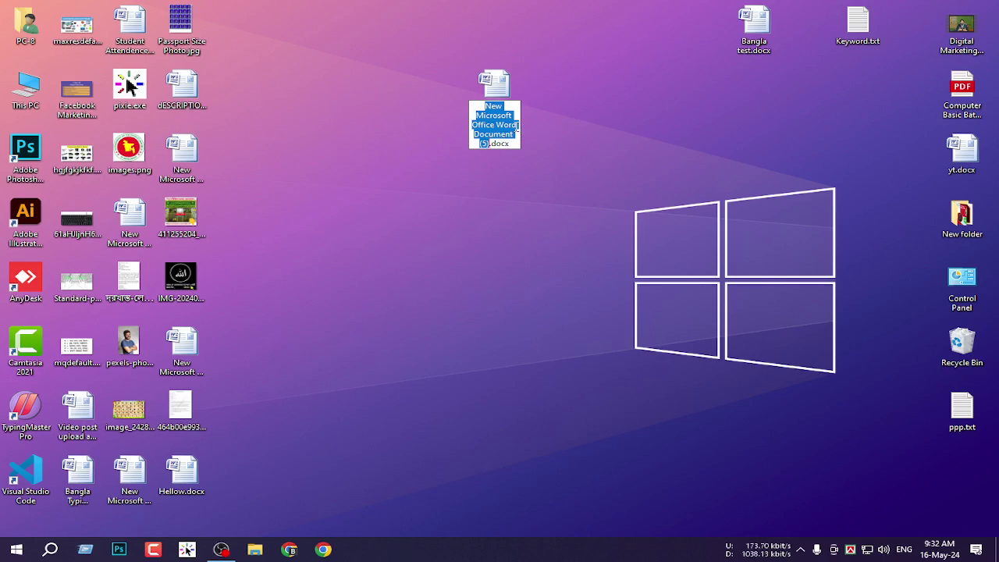
type("Start")
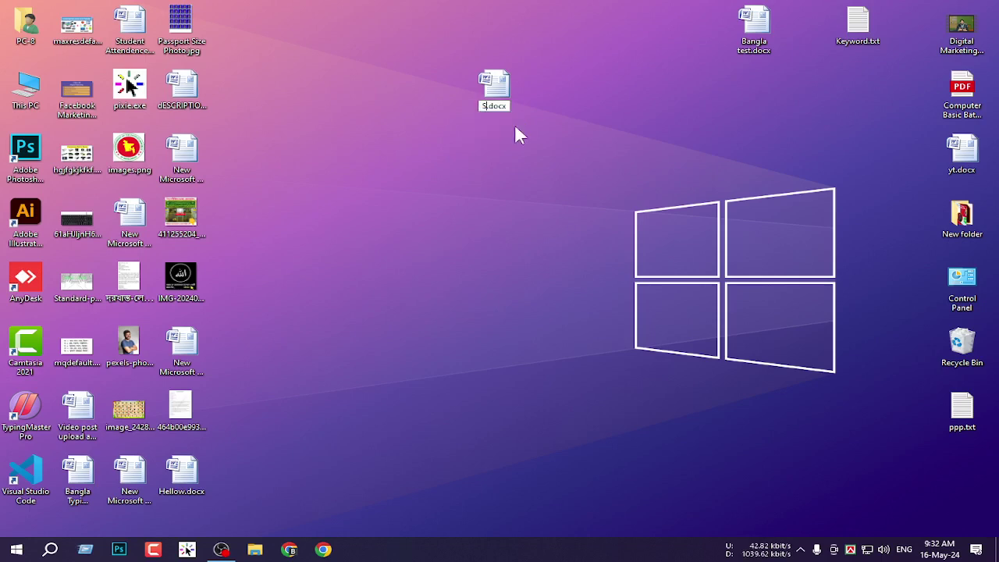
type(" Word")
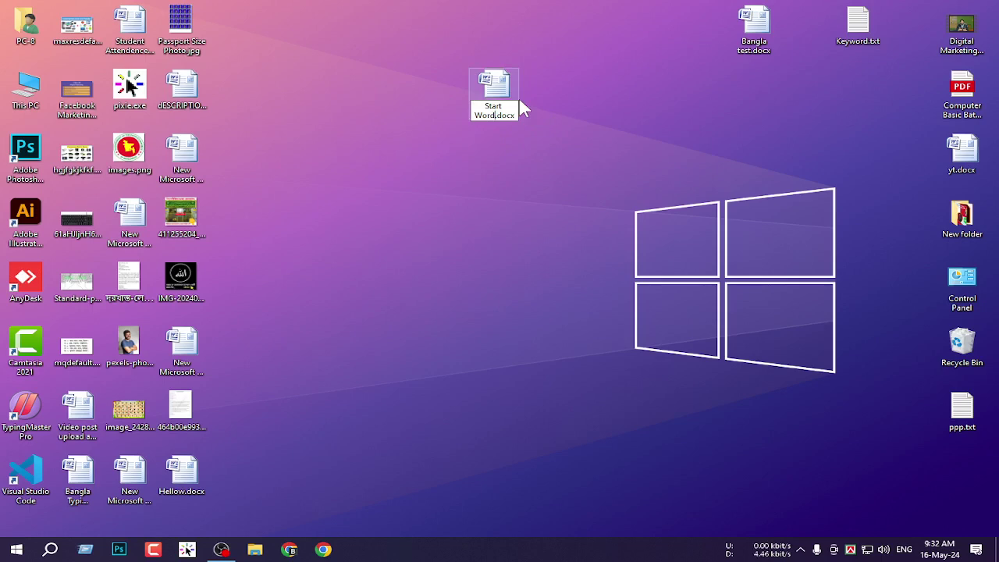
key("Return")
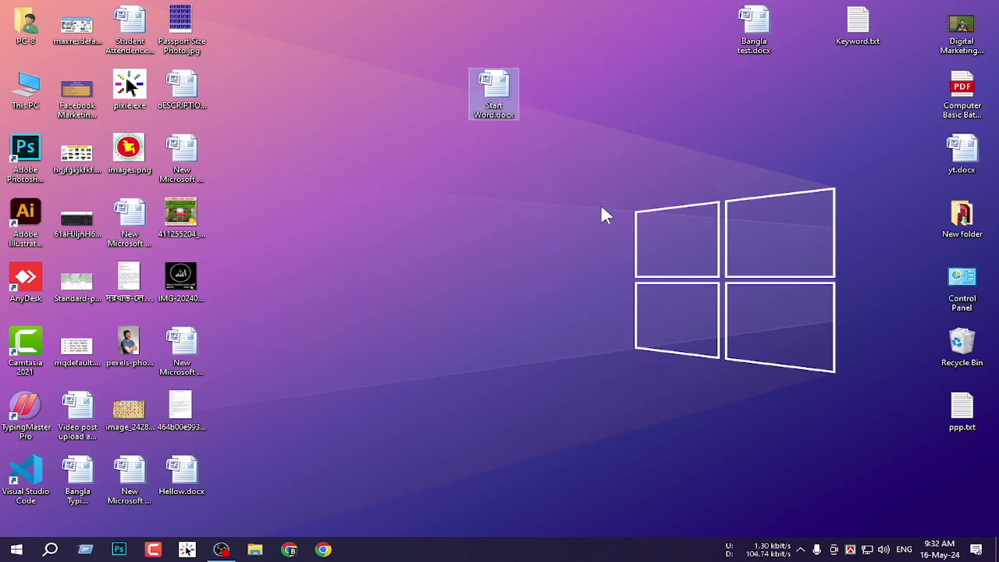
left_click(620, 187)
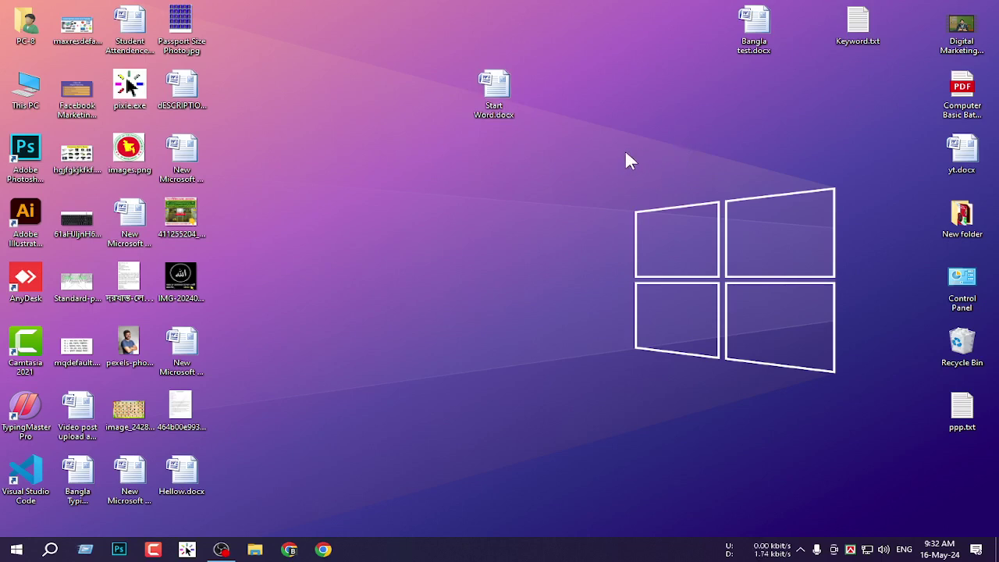
left_click_drag(464, 25, 580, 160)
right_click(497, 82)
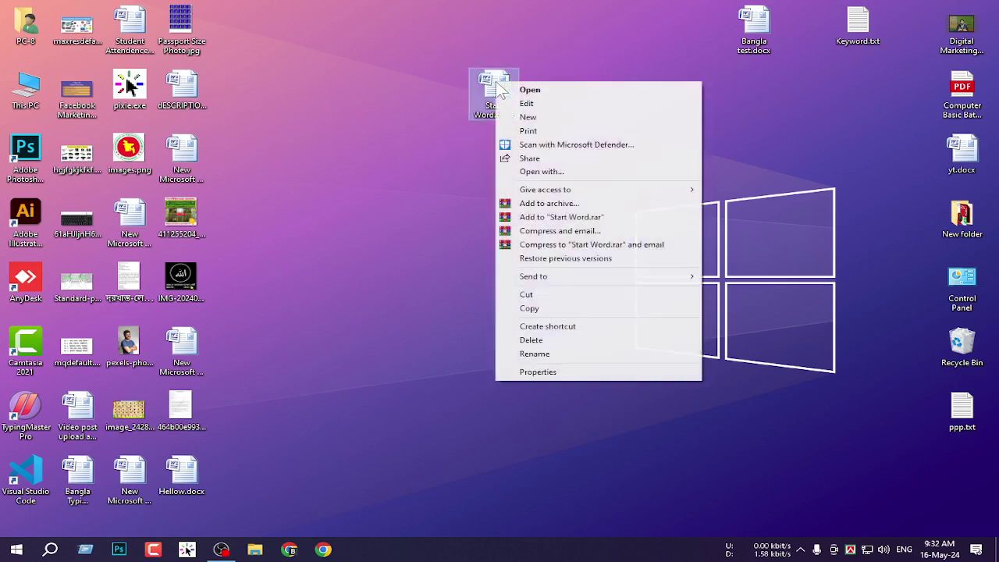
left_click(555, 360)
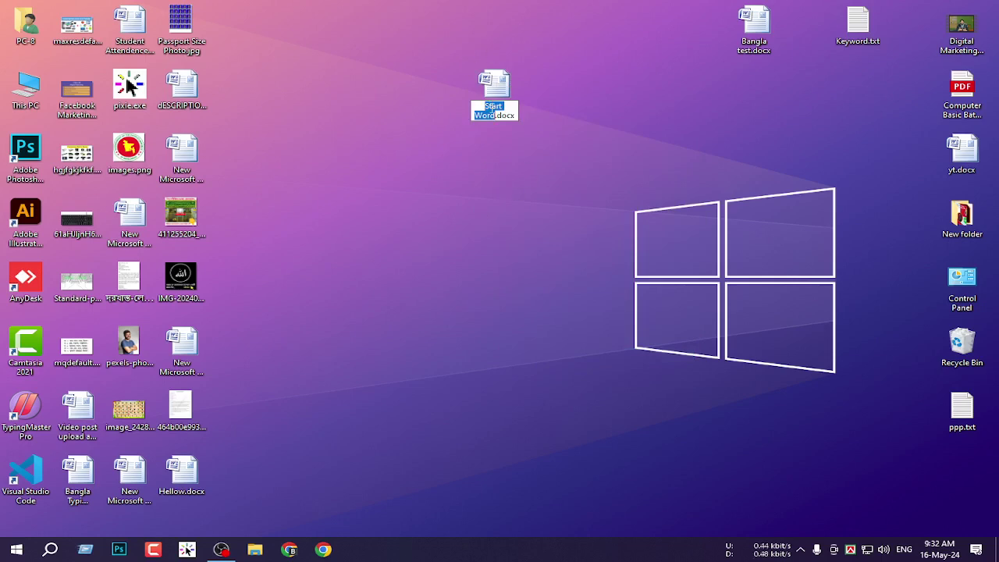
left_click_drag(434, 0, 645, 236)
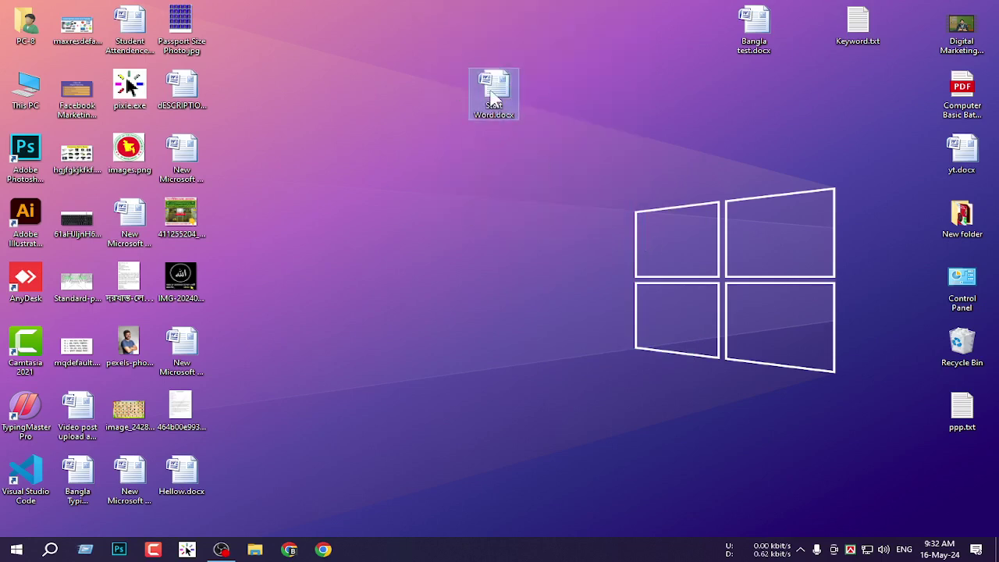
- Move the Start Word.docx icon up to the desktop's first row, closer to Bangla test.docx
left_click_drag(491, 92, 597, 32)
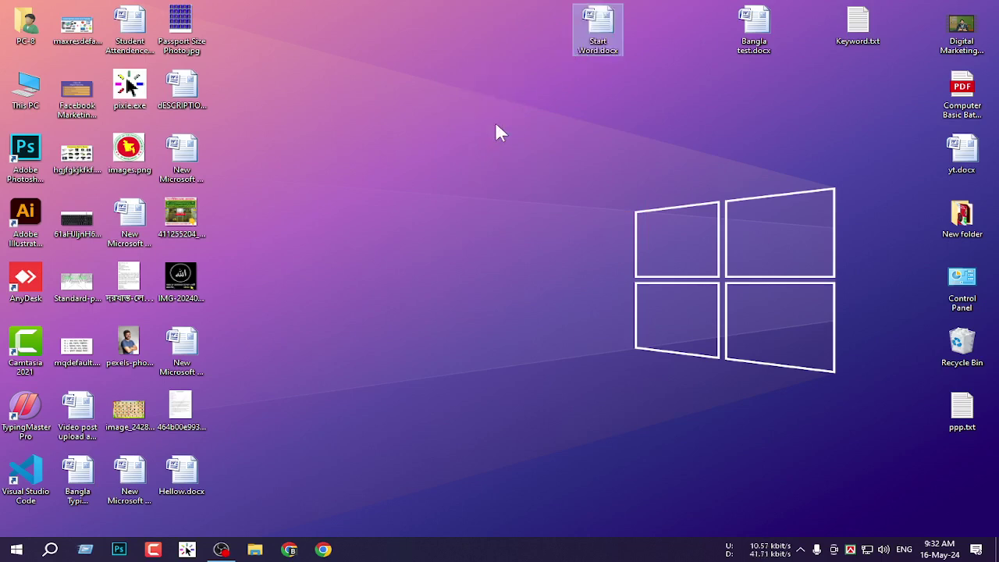
- Search Windows for "micros" and launch Microsoft Office Word 2007 with a blank document
left_click(50, 549)
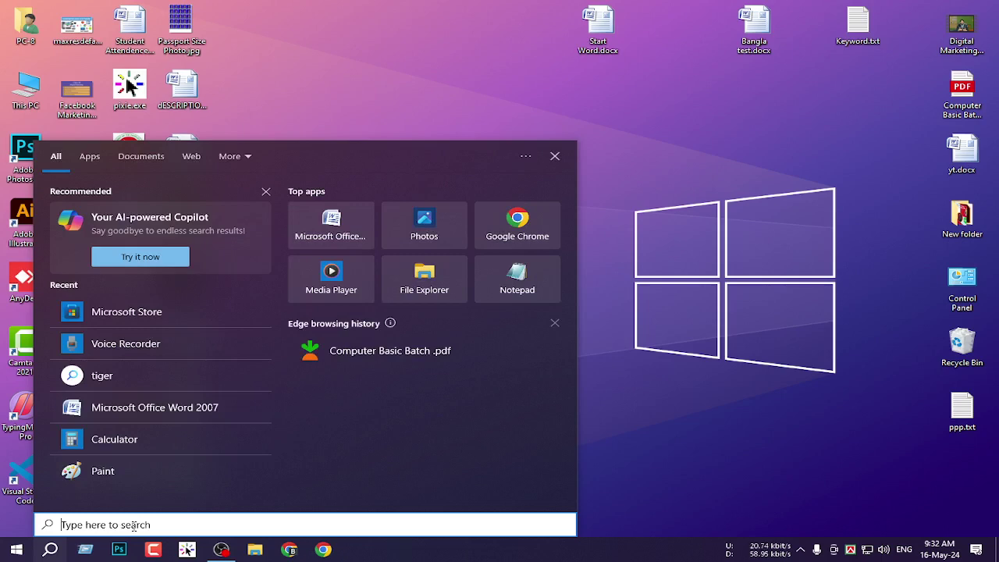
type("micr")
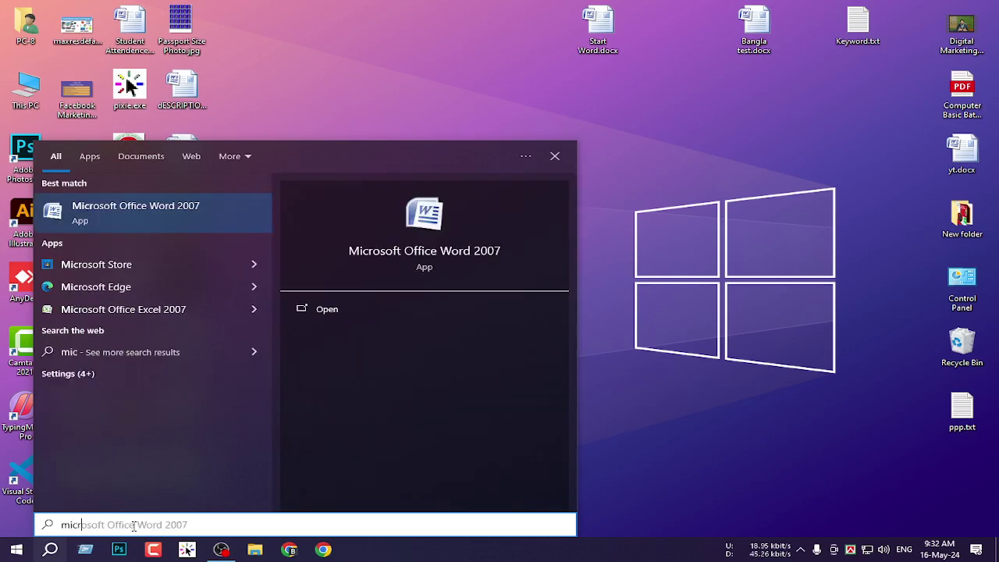
type("os")
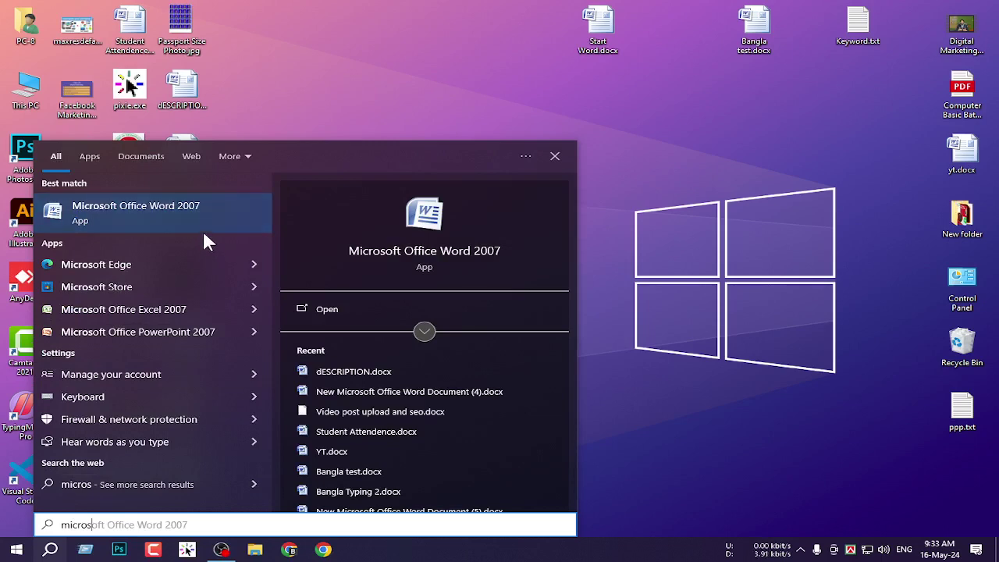
left_click(173, 213)
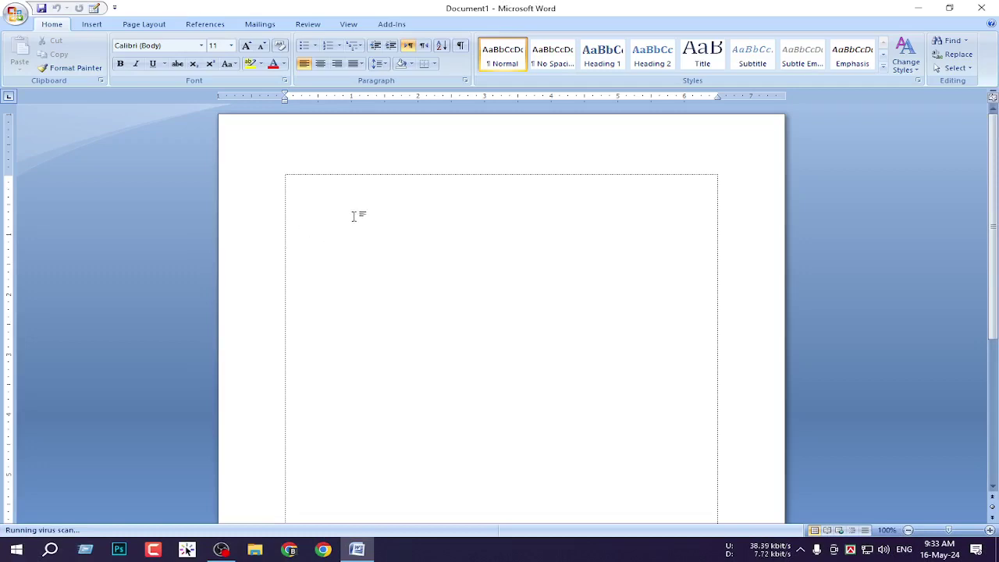
- Shrink the Word window and move it off the desktop icons, then open Start Word.docx from the desktop and maximize it
left_click(946, 8)
left_click_drag(471, 11, 691, 197)
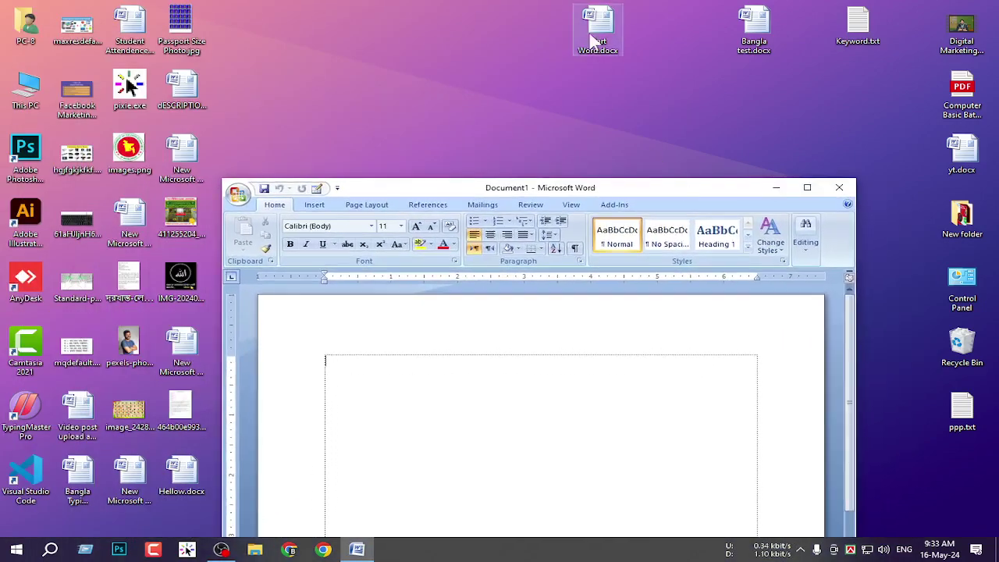
double_click(596, 35)
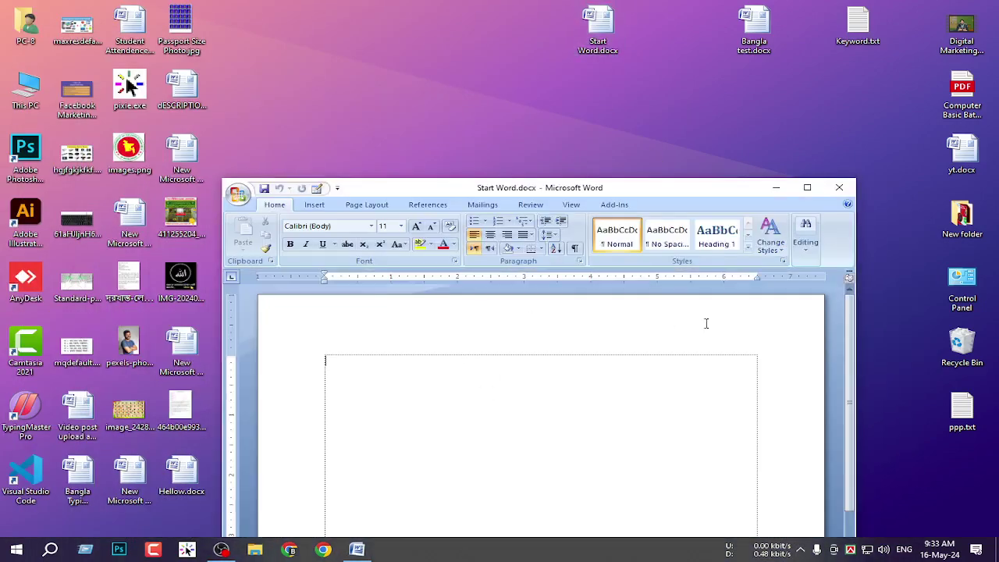
left_click(806, 187)
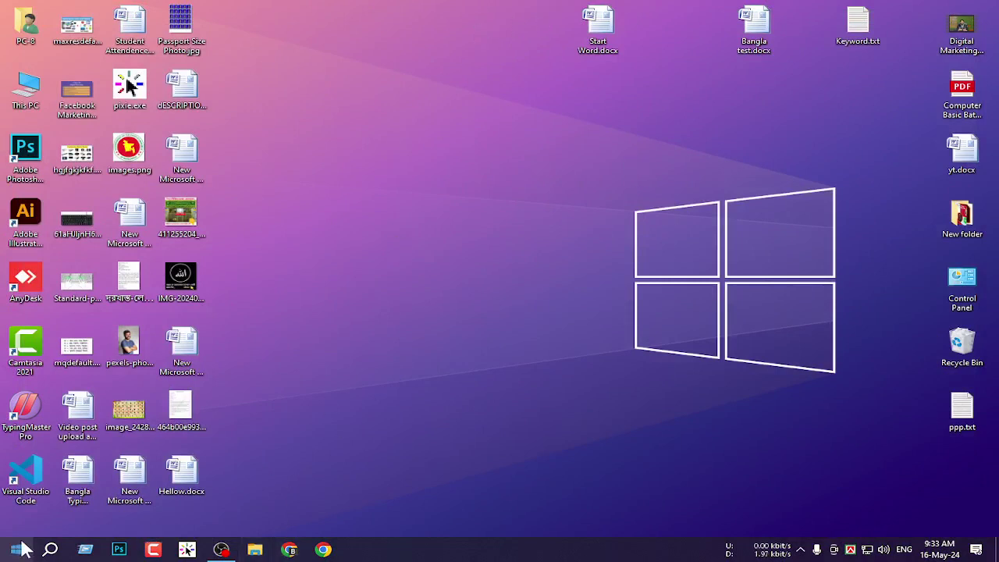
- Launch Microsoft Office Word 2007 from the Microsoft Office folder in the list of installed applications
left_click(61, 550)
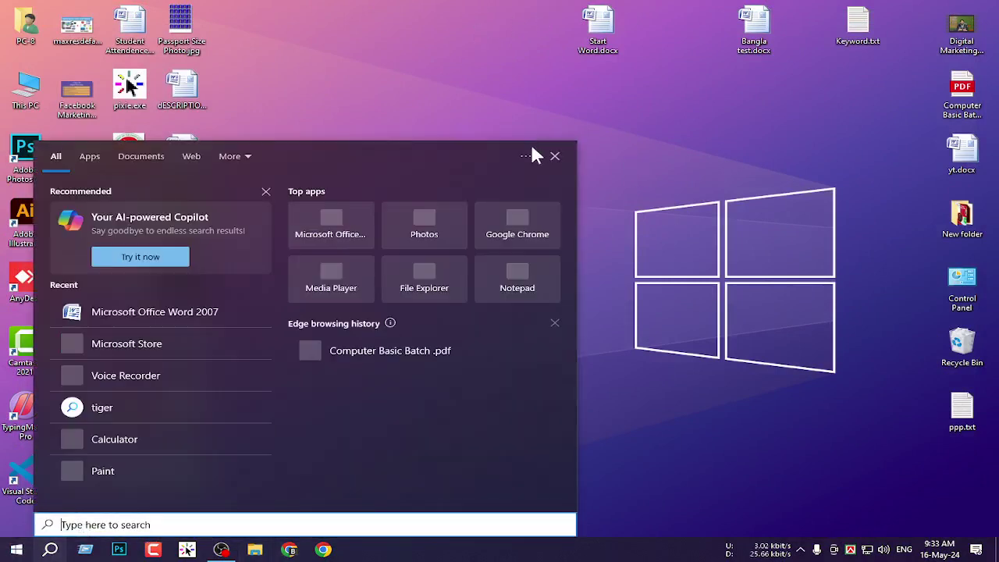
left_click(627, 100)
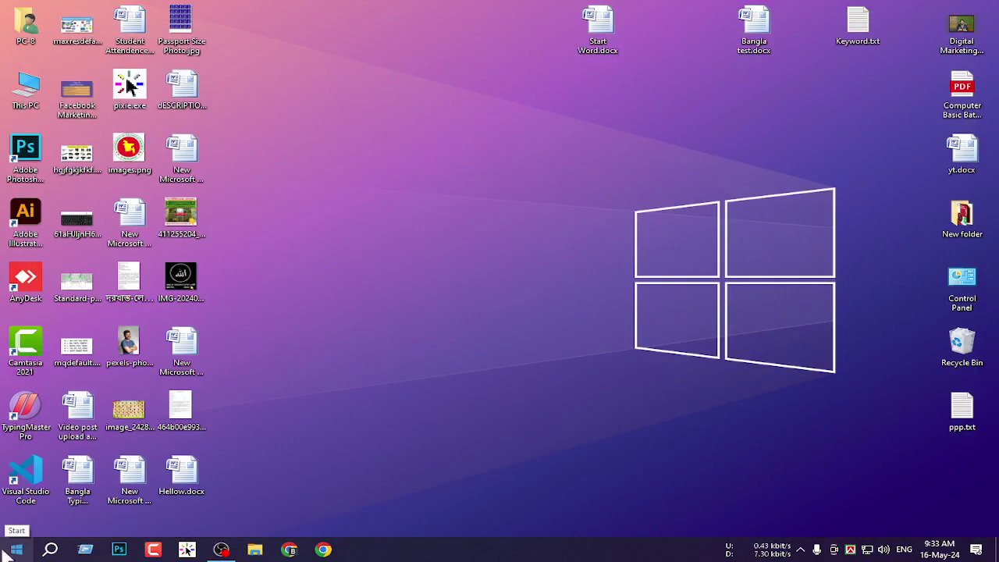
left_click(7, 554)
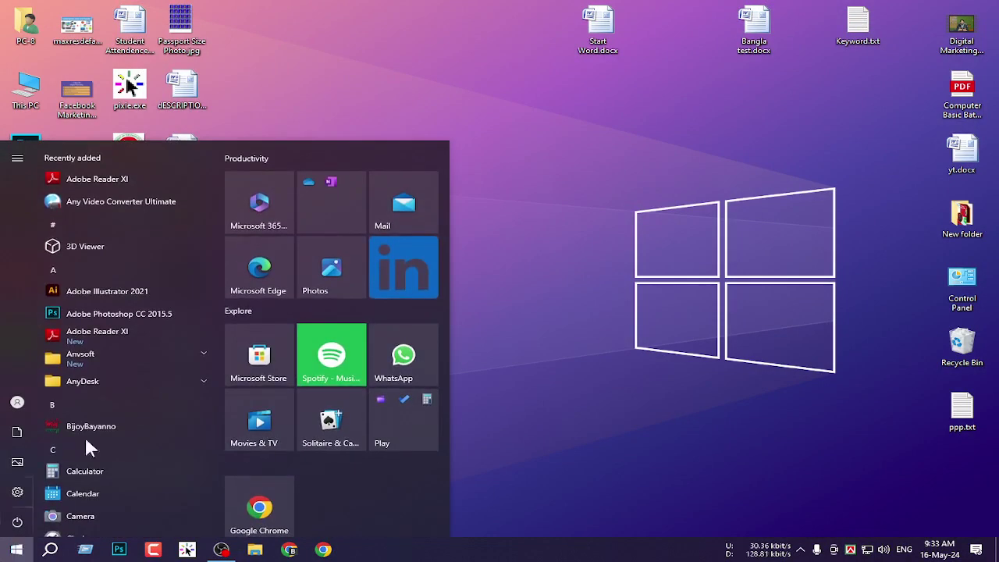
scroll(98, 455, "down", 12)
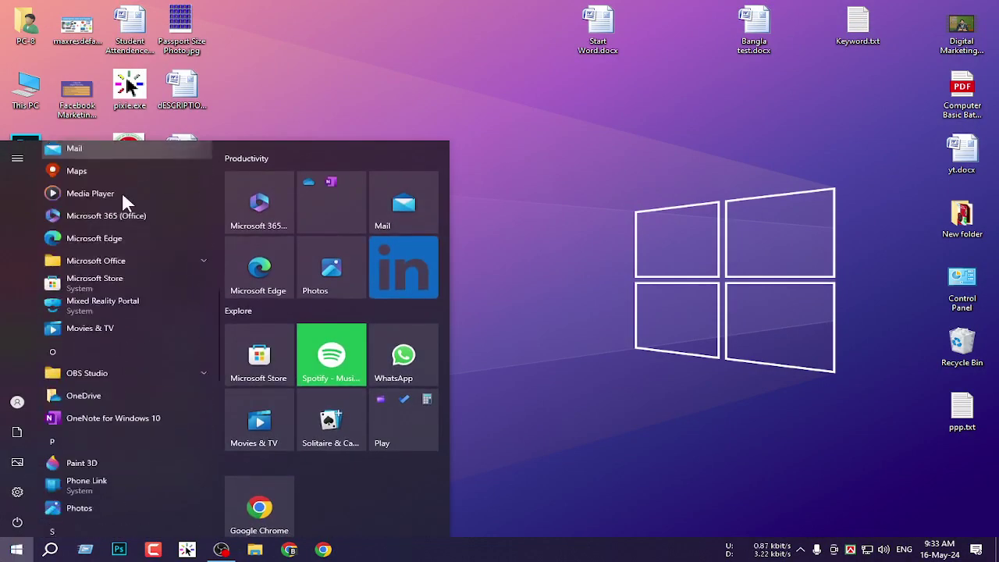
scroll(125, 264, "down", 6)
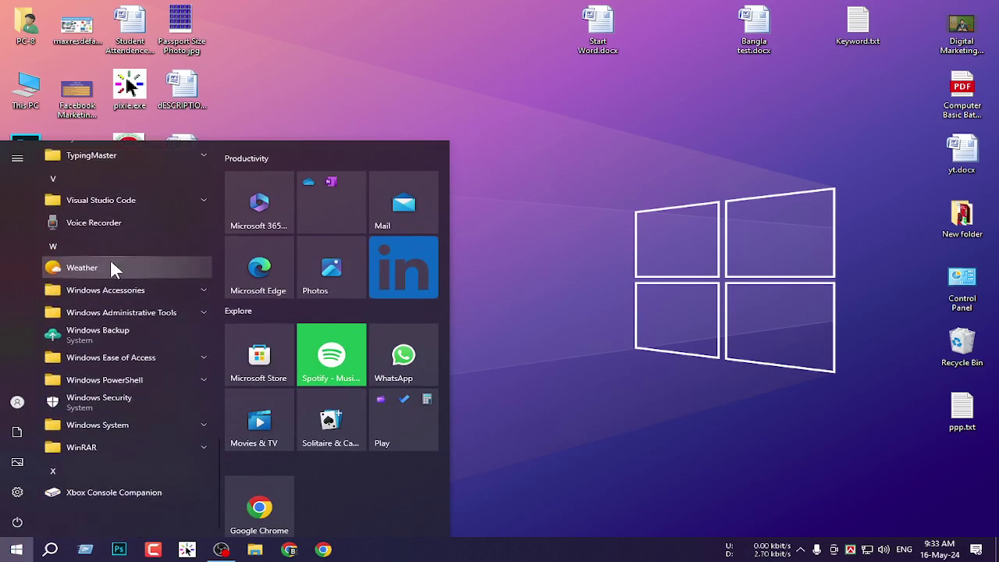
scroll(119, 311, "up", 12)
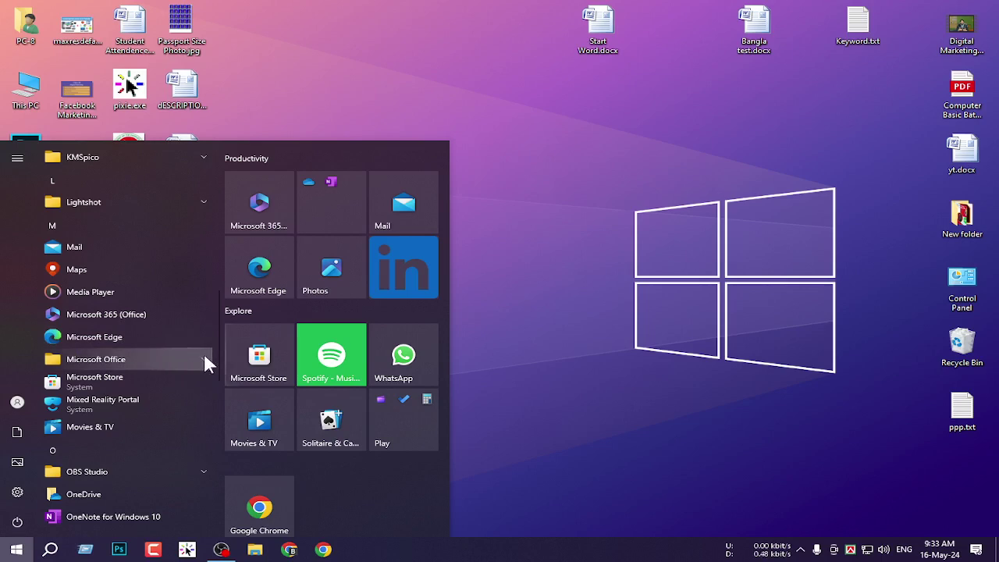
left_click(203, 359)
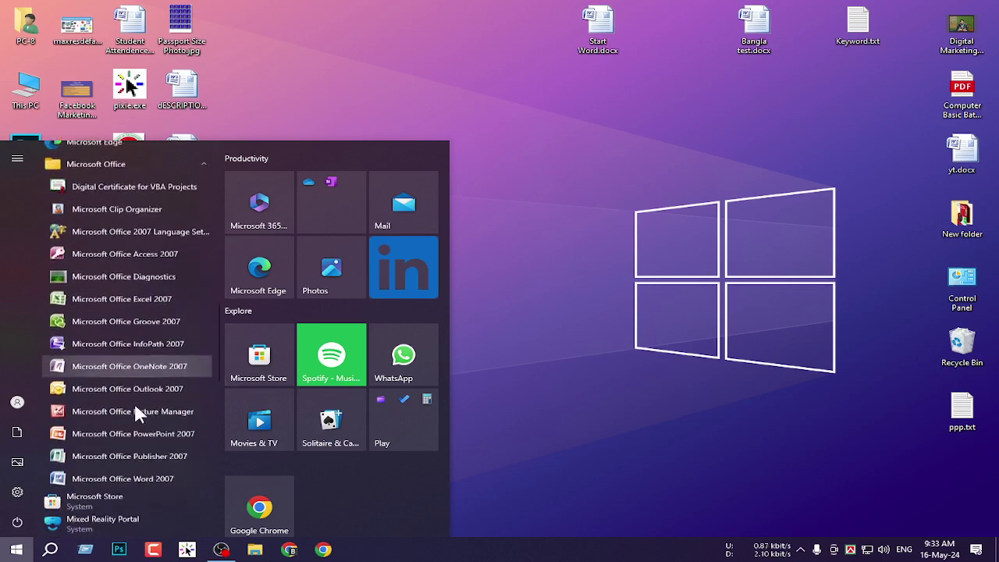
scroll(133, 412, "down", 1)
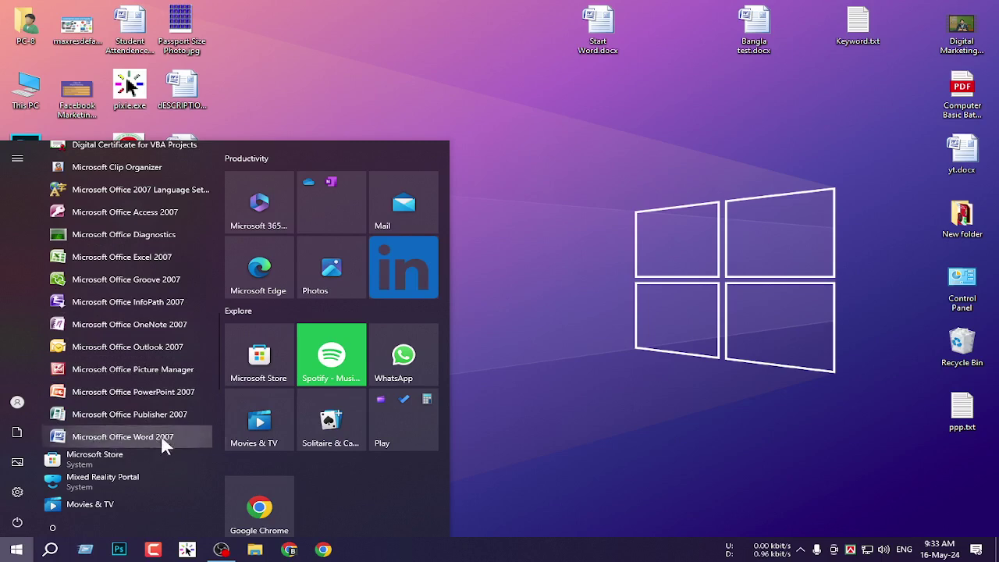
left_click(141, 440)
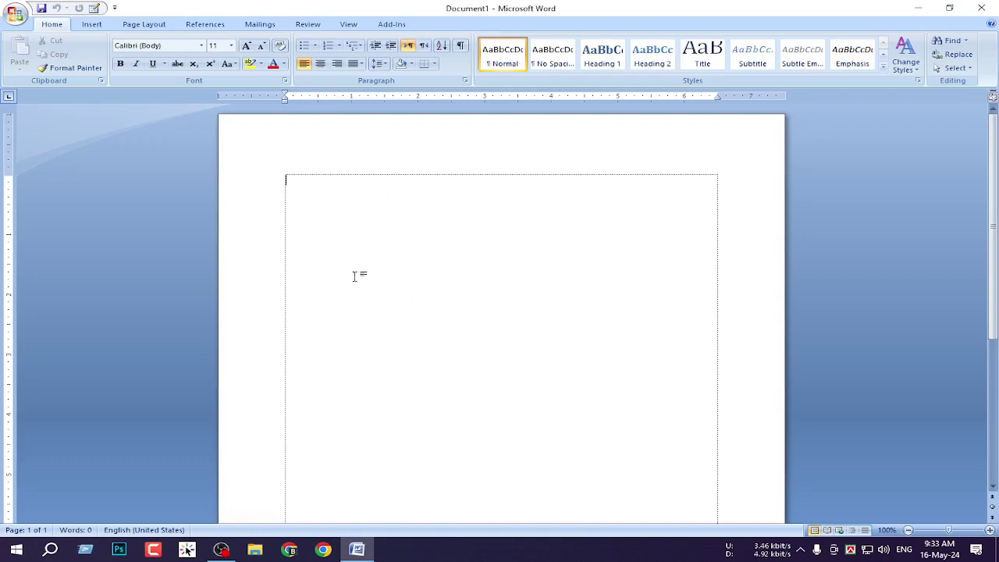
- Start saving the blank document, cancel the Save As dialog and close Word
key("ctrl+s")
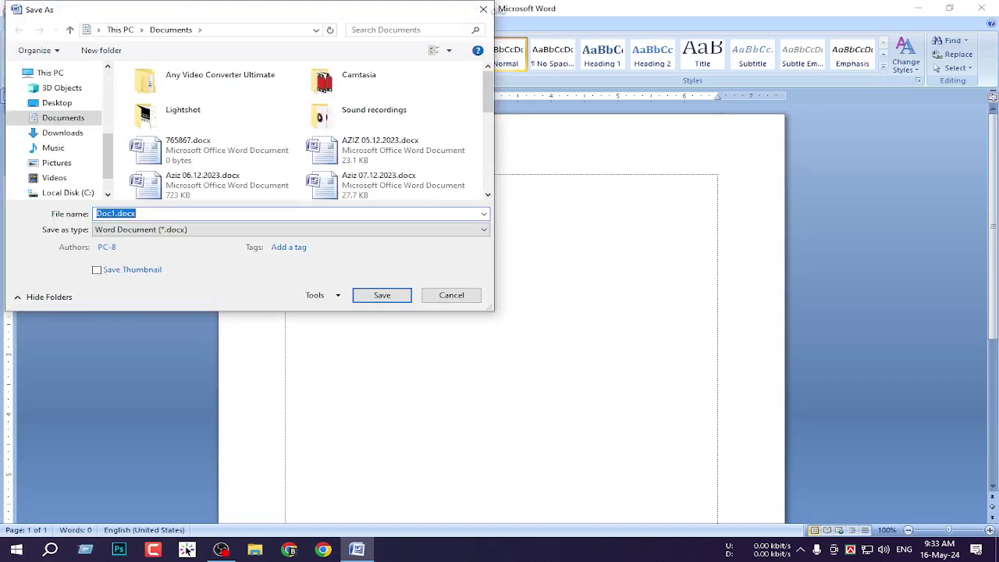
left_click(483, 9)
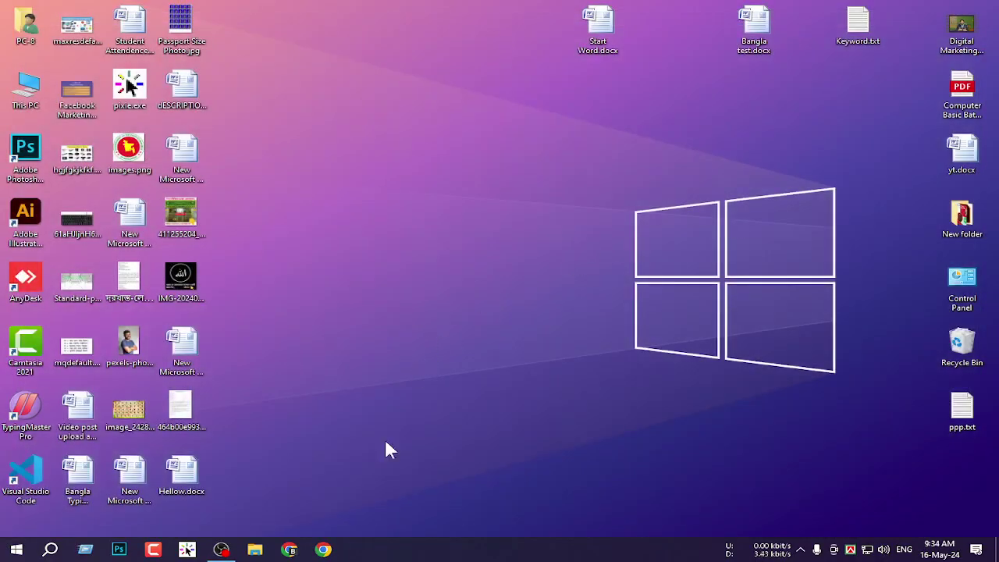
- Move the Start Word.docx icon along the desktop's first row, farther away from Bangla test.docx
left_click_drag(597, 24, 507, 53)
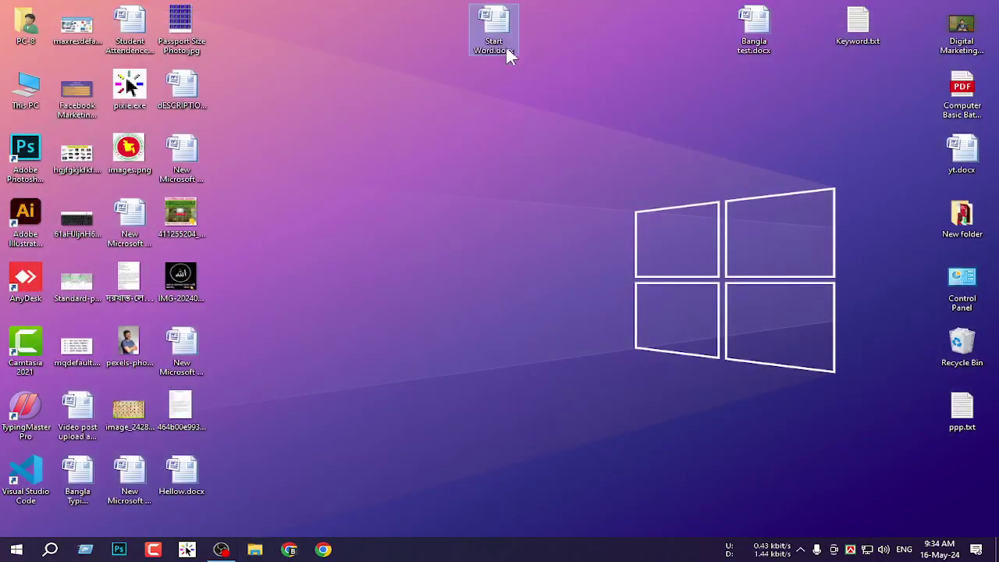
- Open the Start Word.docx document from the desktop
double_click(498, 31)
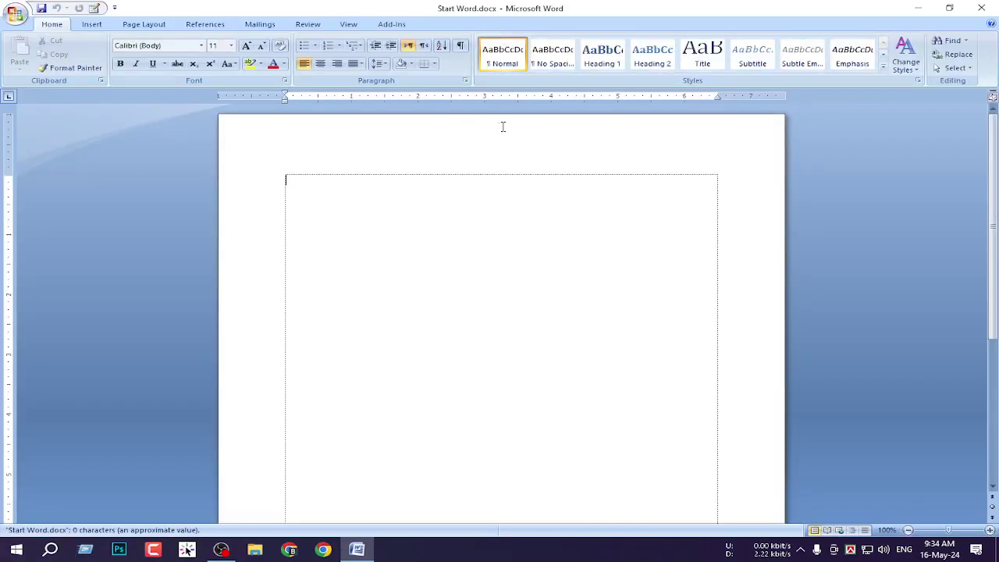
scroll(484, 180, "up", 3)
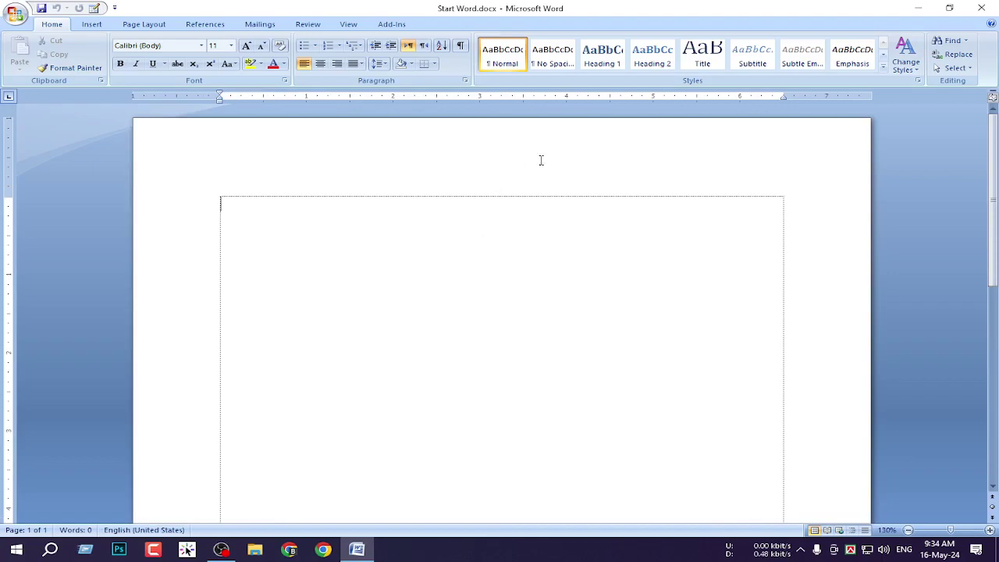
- Capture the whole screen with the screenshot tool and outline the document title and program name with red rectangles
key("Print")
mouse_move(3, 4)
left_mouse_down()
mouse_move(328, 181)
mouse_move(776, 535)
mouse_move(998, 561)
left_mouse_up()
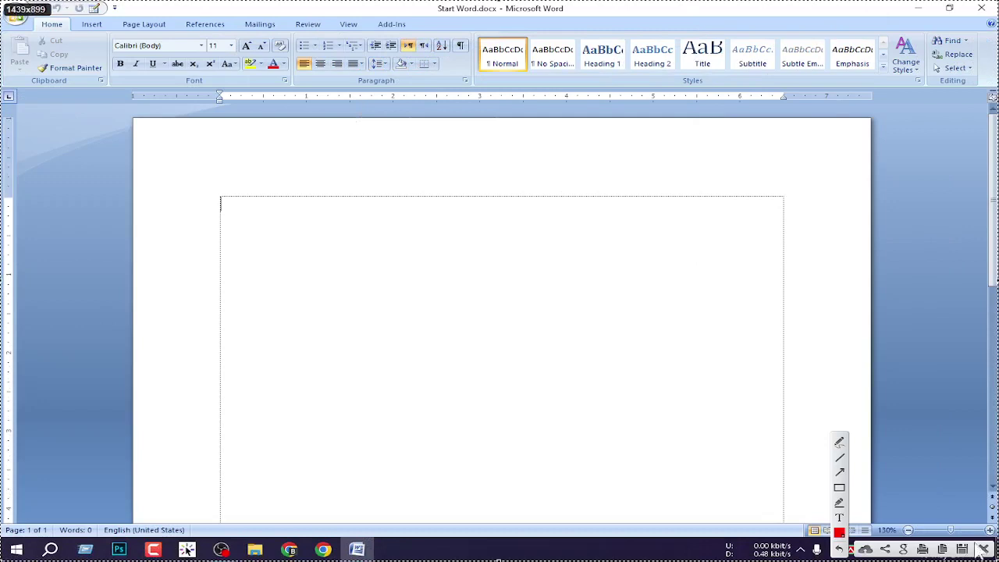
left_click(840, 488)
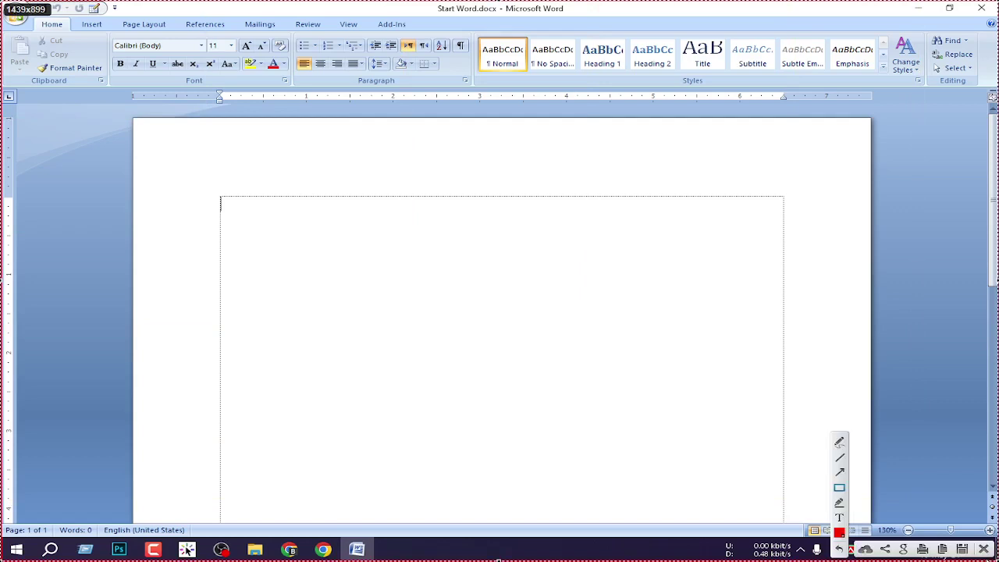
mouse_move(429, 9)
left_mouse_down()
mouse_move(447, 23)
mouse_move(603, 32)
mouse_move(582, 23)
left_mouse_up()
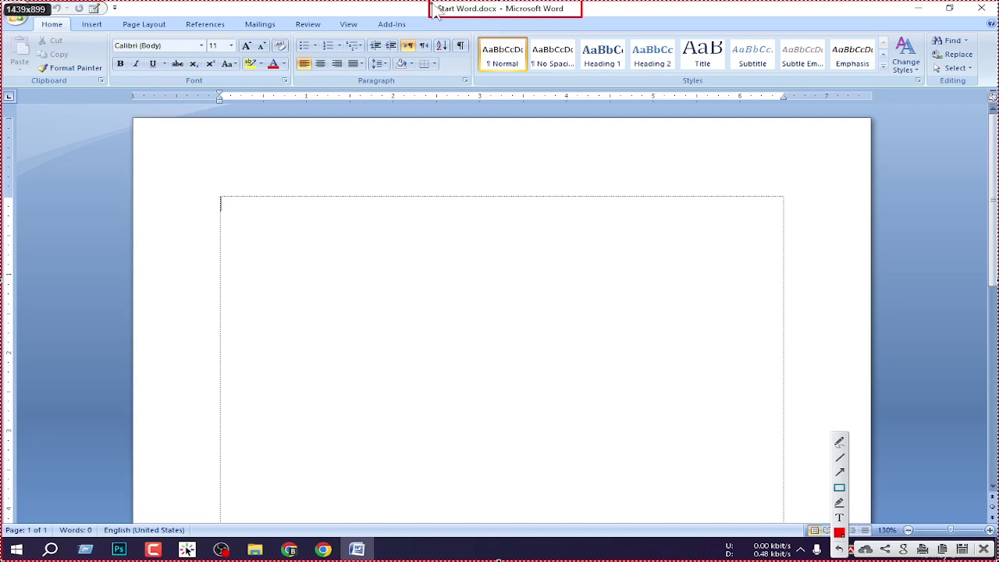
left_click_drag(431, 2, 504, 18)
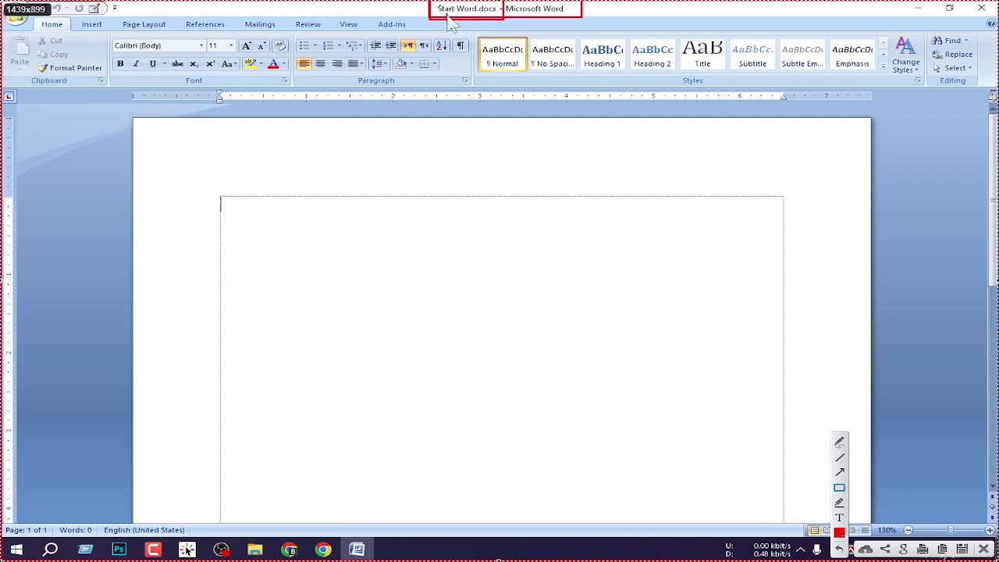
left_click_drag(429, 9, 585, 25)
- Outline the tab row, each tab name, the ribbon, the page area and the zoom slider in red, and discard the capture
mouse_move(1, 16)
left_mouse_down()
mouse_move(16, 32)
mouse_move(651, 39)
mouse_move(734, 88)
mouse_move(738, 48)
mouse_move(997, 36)
left_mouse_up()
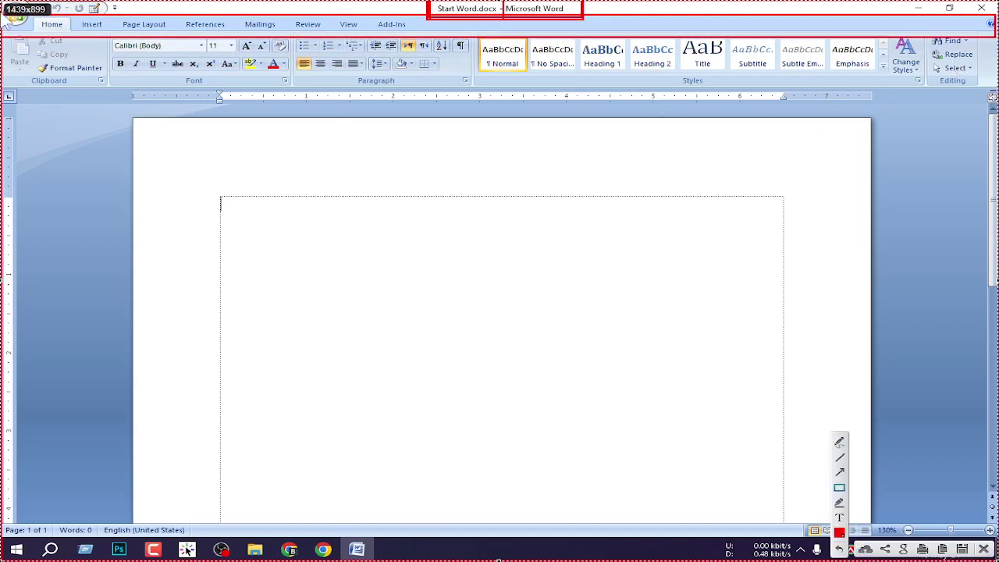
mouse_move(36, 16)
left_mouse_down()
mouse_move(68, 33)
mouse_move(74, 20)
mouse_move(112, 36)
mouse_move(420, 35)
left_mouse_up()
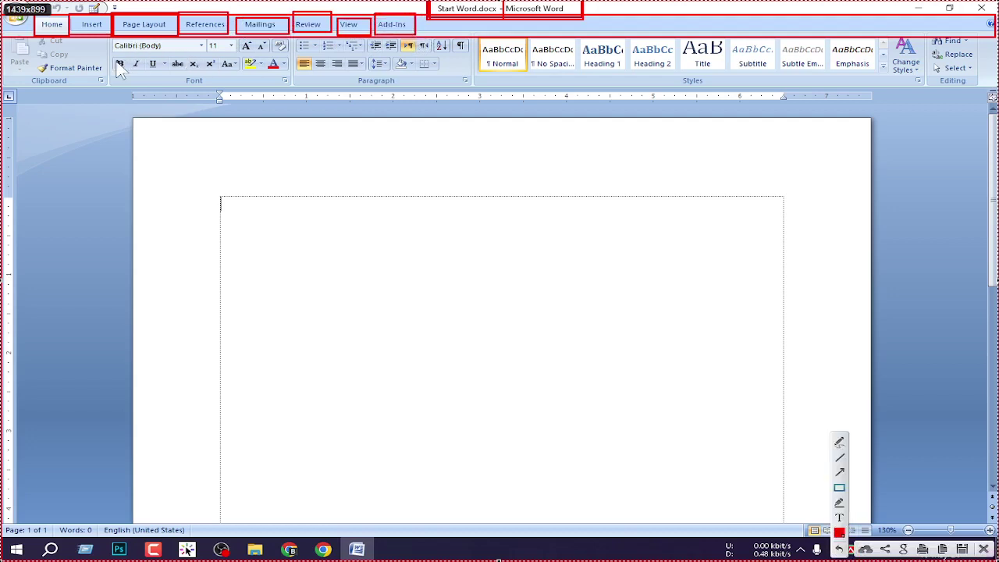
mouse_move(3, 36)
left_mouse_down()
mouse_move(391, 94)
mouse_move(992, 87)
left_mouse_up()
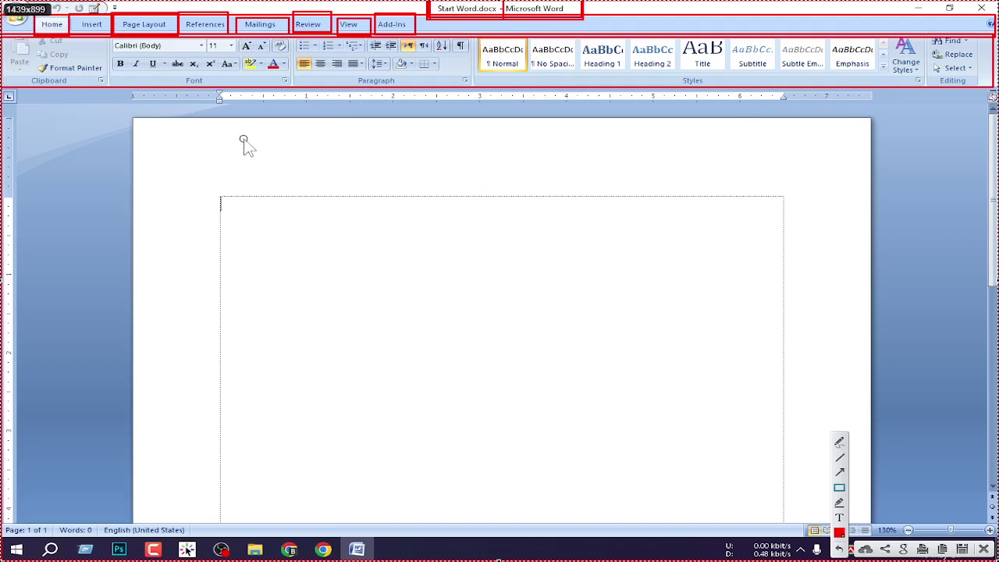
mouse_move(167, 157)
left_mouse_down()
mouse_move(874, 473)
mouse_move(794, 526)
mouse_move(773, 512)
mouse_move(789, 527)
mouse_move(785, 514)
mouse_move(801, 509)
mouse_move(831, 518)
left_mouse_up()
mouse_move(895, 517)
left_mouse_down()
mouse_move(919, 539)
mouse_move(995, 538)
left_mouse_up()
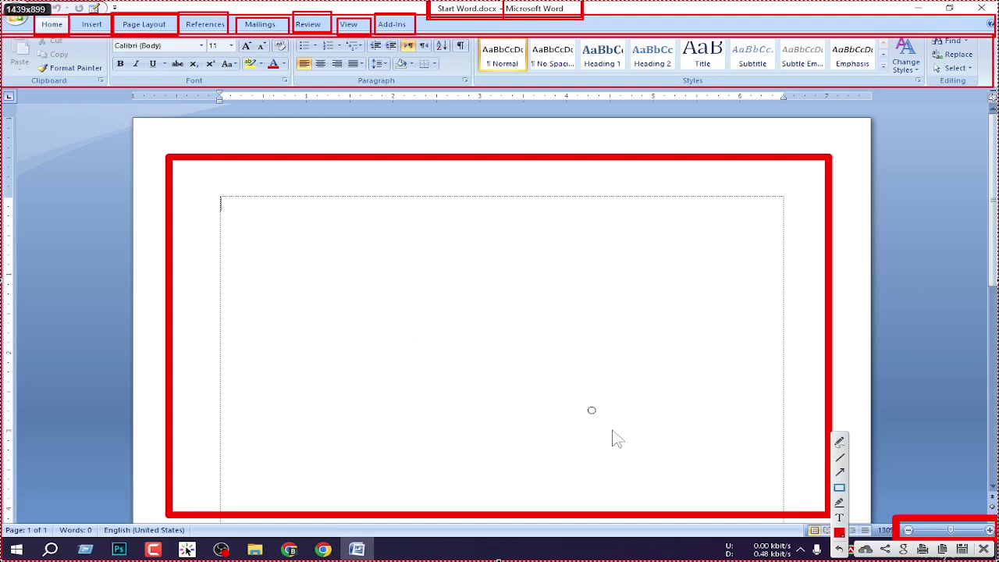
left_click(984, 550)
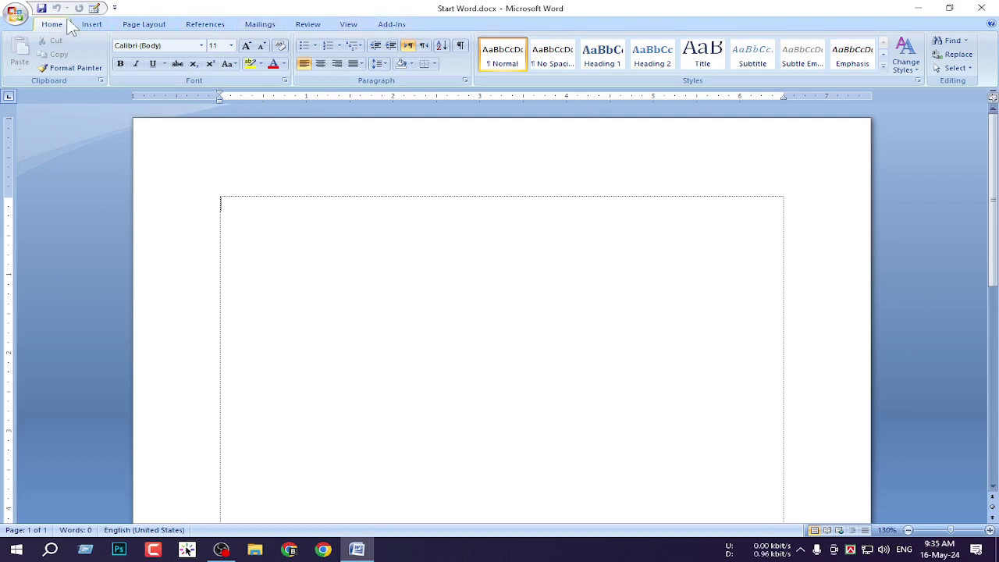
- Capture part of the Word window, outline the Office Button and Quick Access Toolbar in red, and discard the capture
key("Print")
left_click_drag(2, 2, 806, 414)
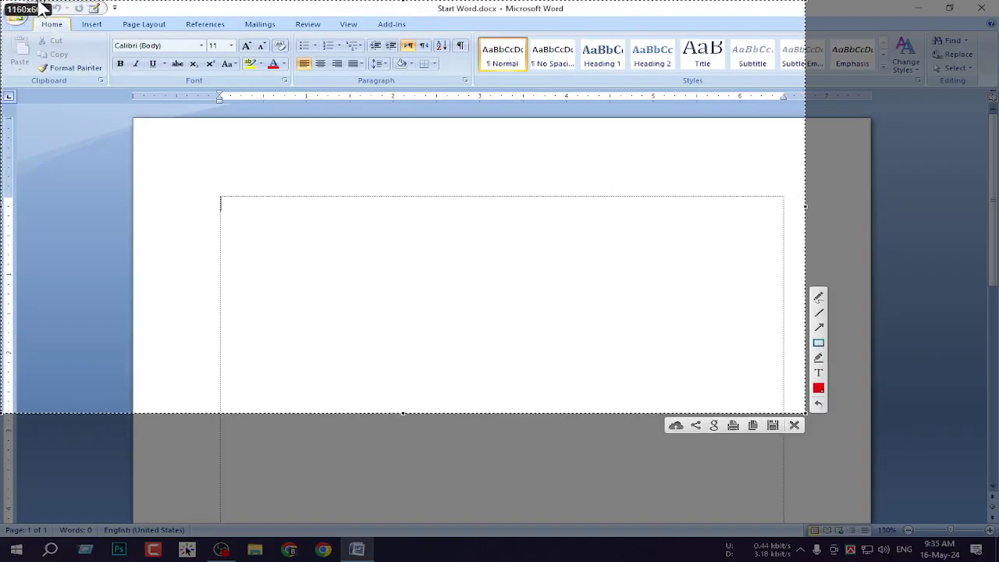
left_click_drag(7, 1, 136, 31)
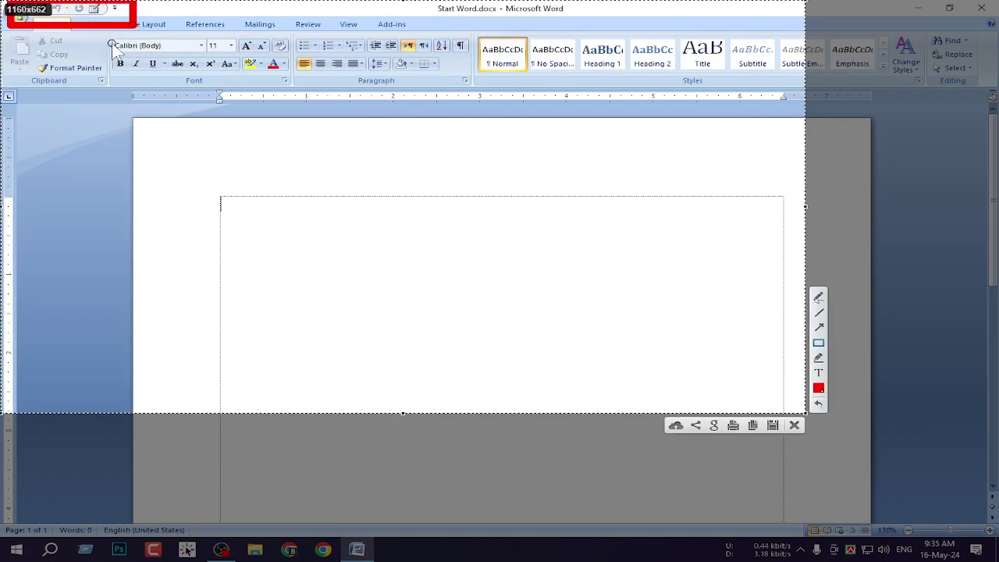
left_click(795, 425)
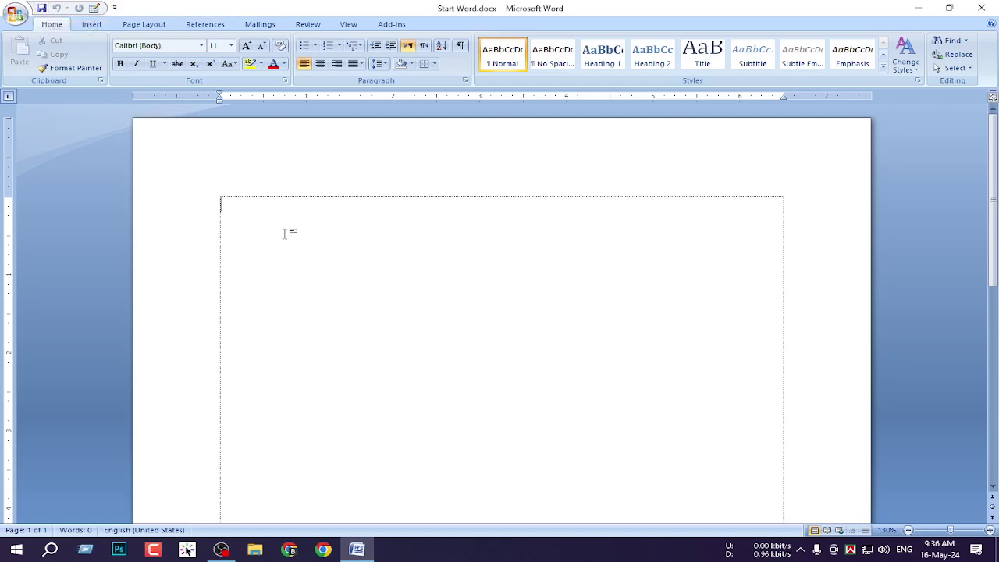
- Write "Hellow world" on the first line of the document and save the document
type("ellow")
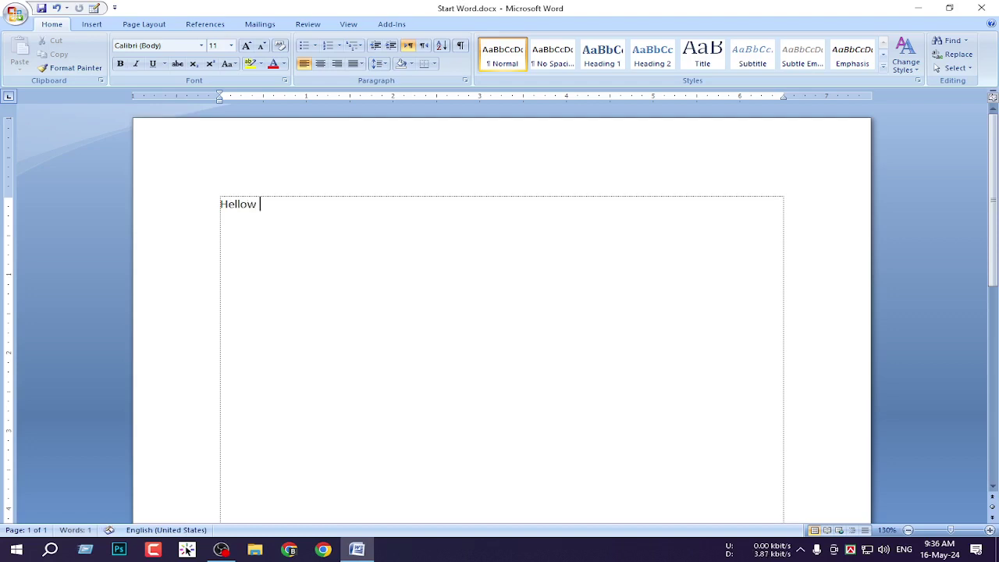
type(" Eorl")
key("BackSpace")
type("ld")
left_click_drag(433, 282, 509, 363)
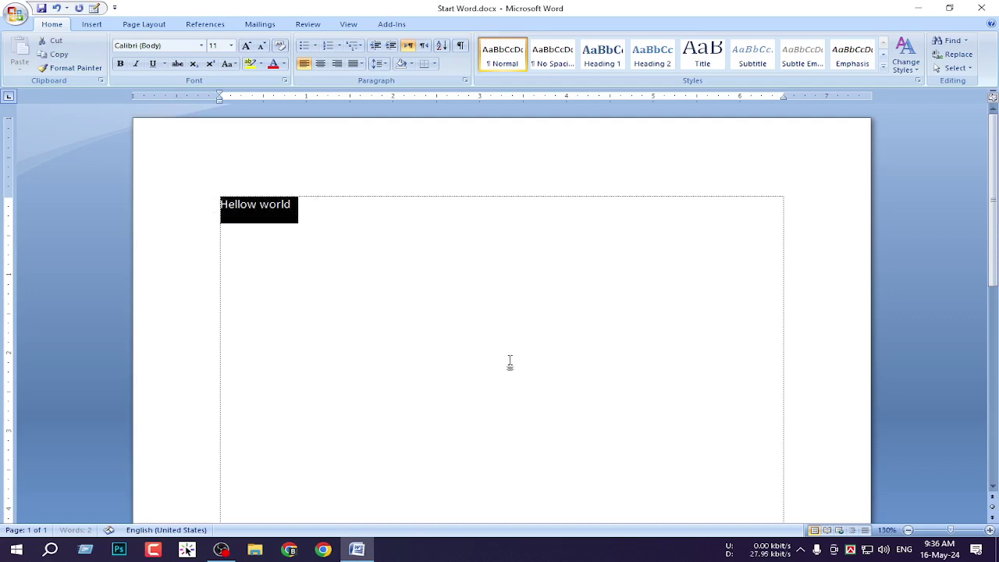
left_click(499, 402)
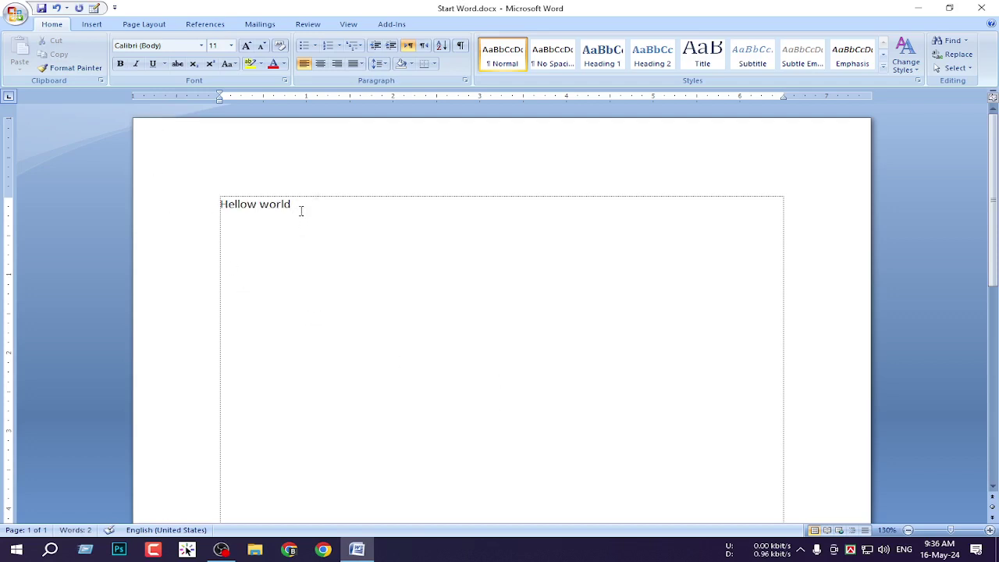
left_click(42, 8)
left_click(91, 30)
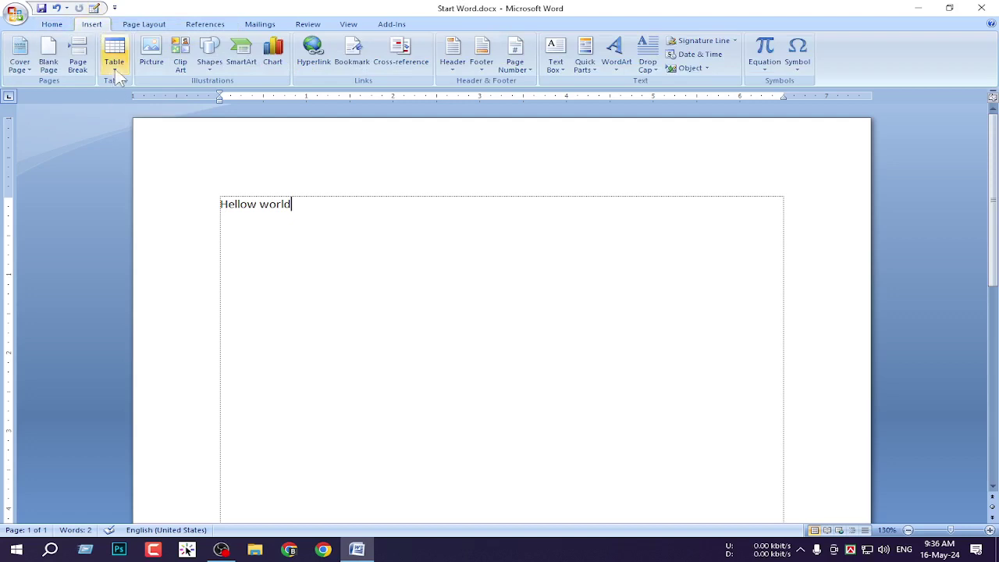
left_click(51, 28)
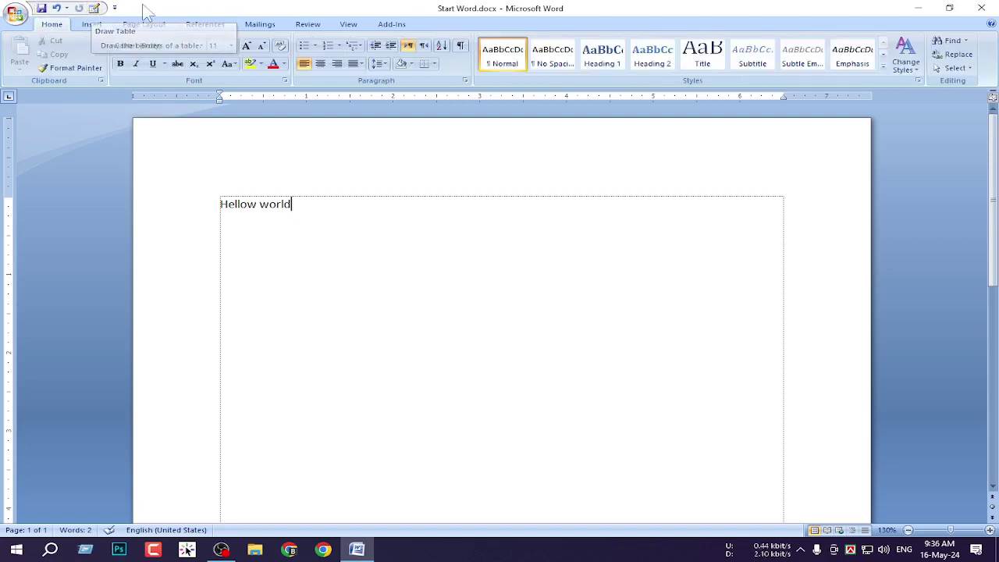
- Add the E-mail command to the Quick Access Toolbar
left_click(114, 8)
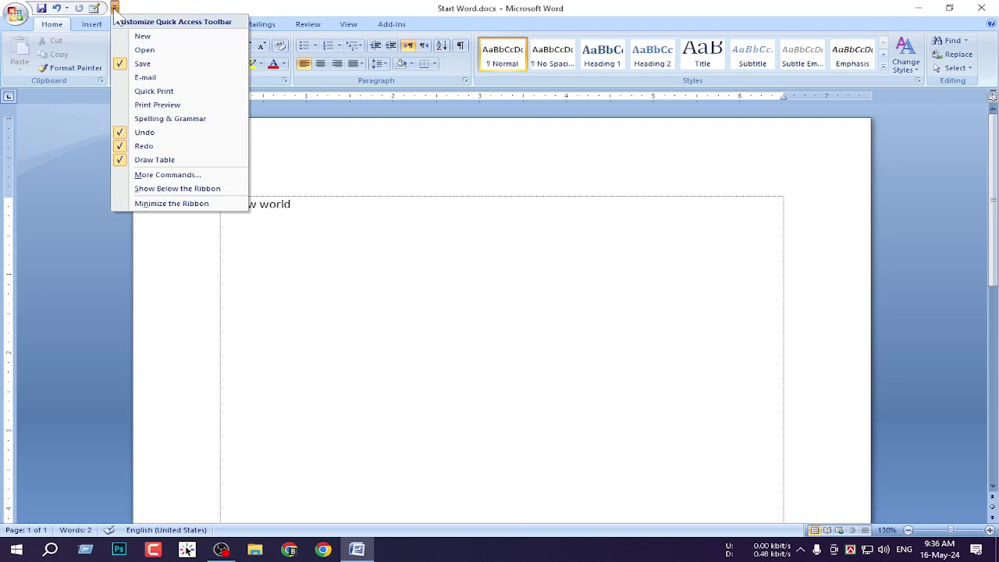
left_click(151, 83)
- Browse the popular commands available for customizing the Quick Access Toolbar, and cancel the Word Options dialog
left_click(130, 8)
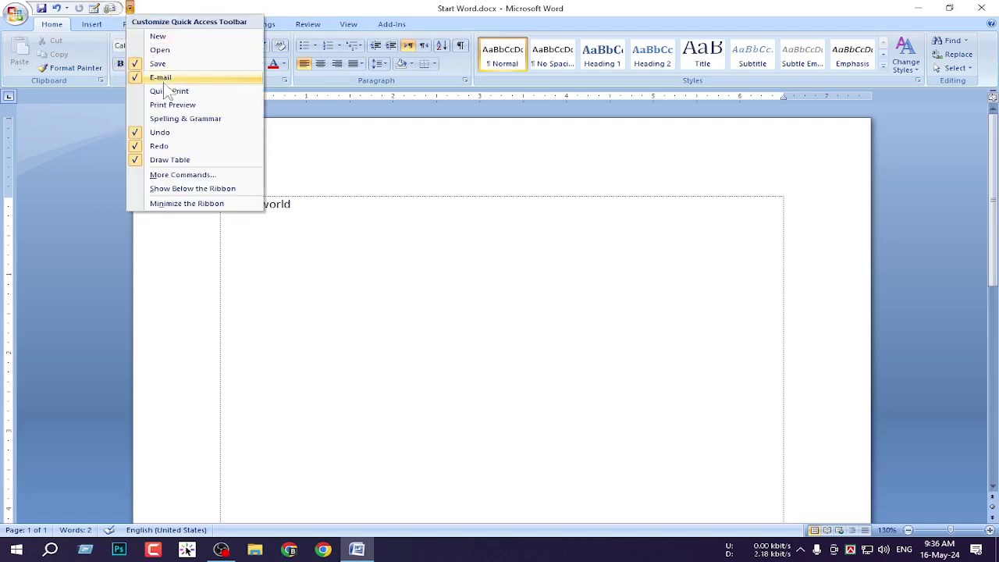
left_click(175, 177)
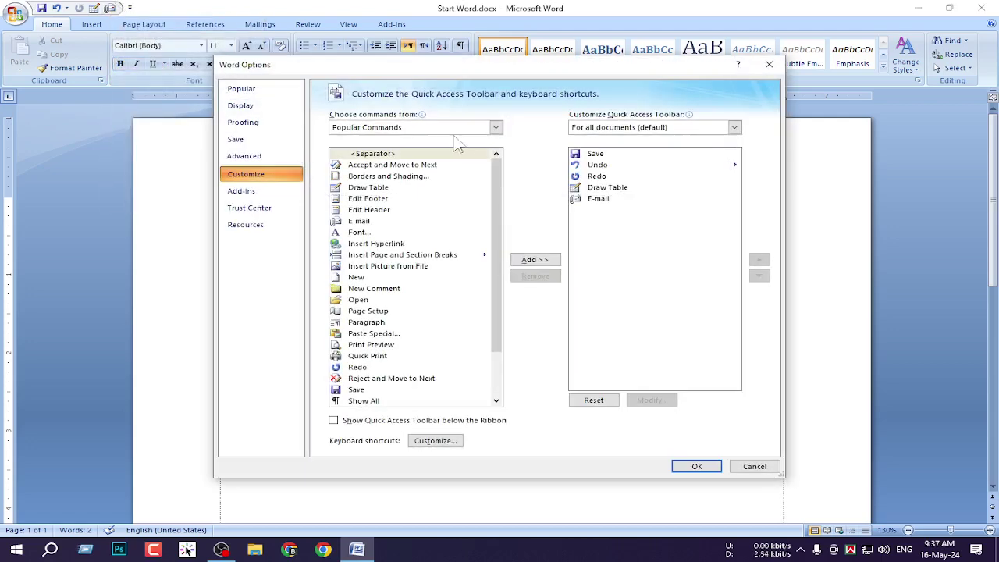
scroll(395, 292, "down", 2)
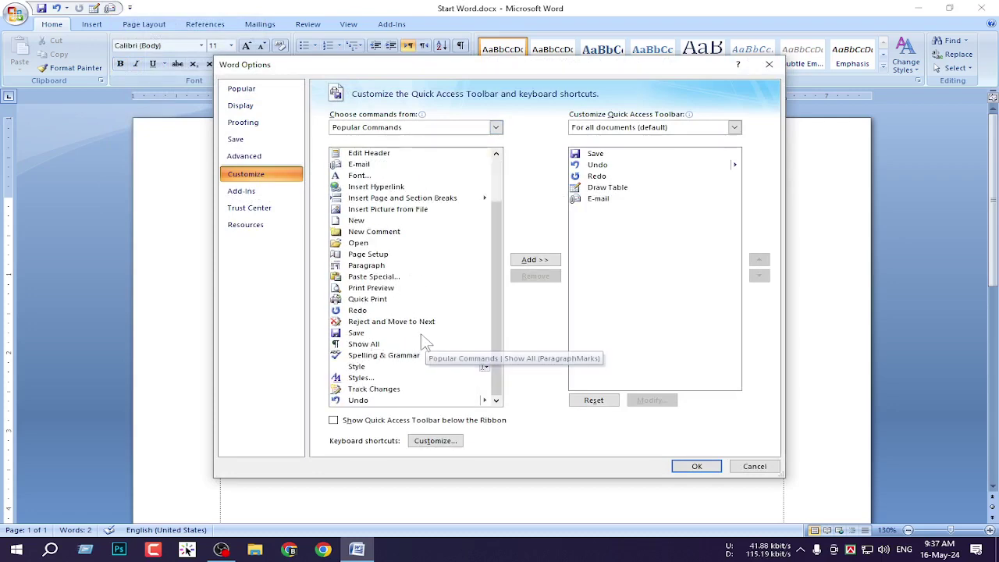
left_click(755, 466)
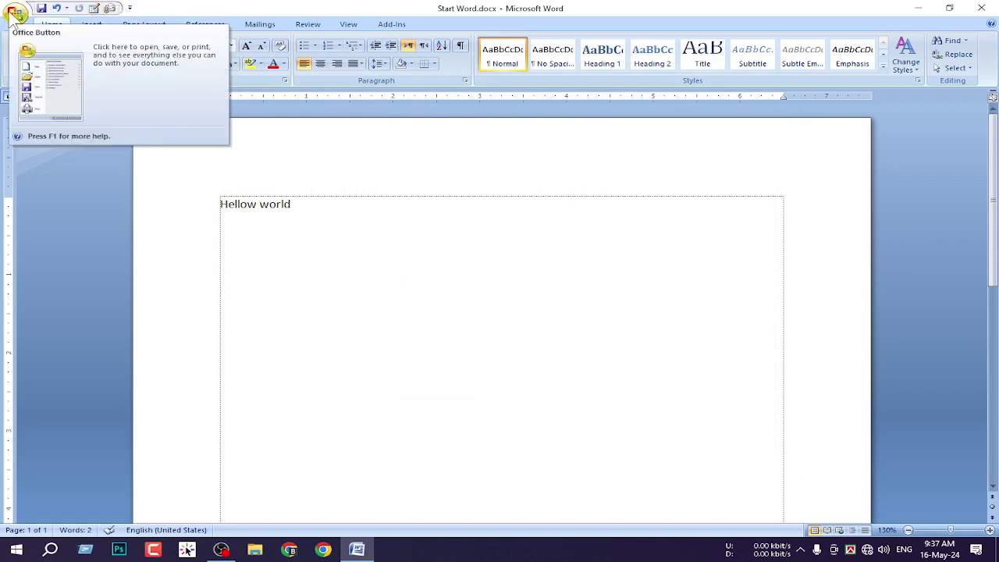
- Frame the Office Button with a small screenshot selection and discard the capture
key("Print")
mouse_move(1, 0)
left_mouse_down()
mouse_move(50, 36)
mouse_move(54, 62)
left_mouse_up()
left_click(130, 62)
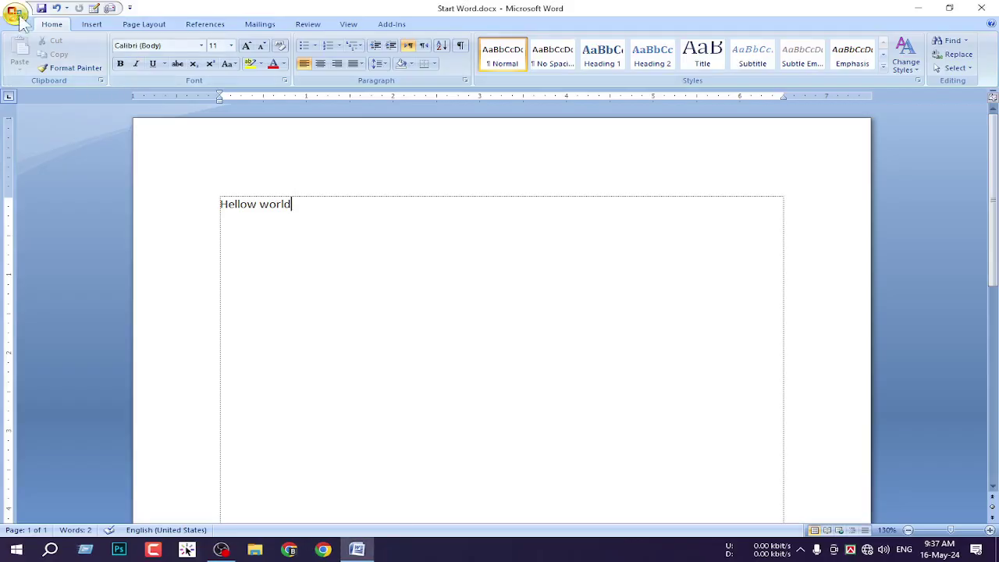
- Create a new document from the Blank document template
left_click(16, 14)
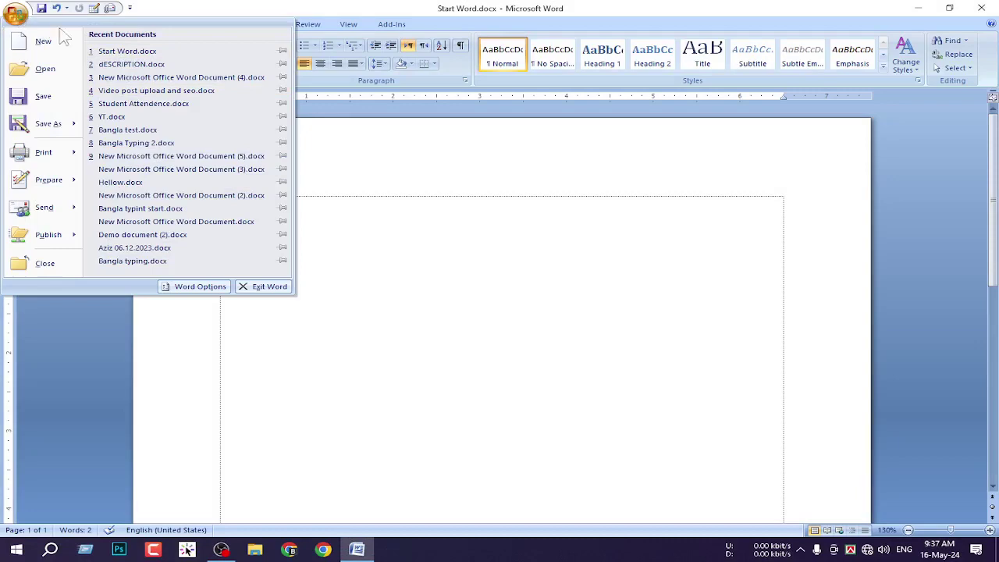
mouse_move(71, 133)
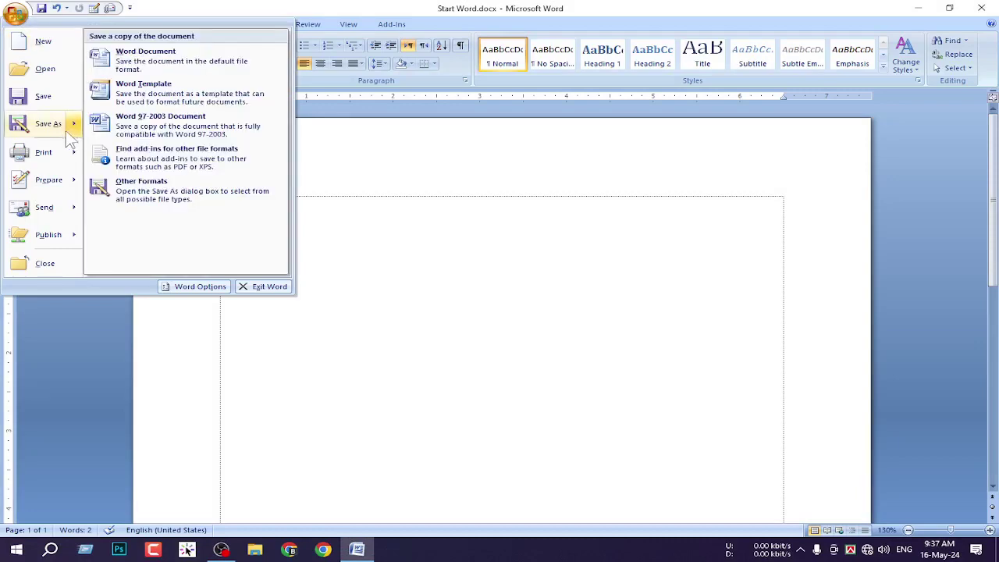
left_click(47, 43)
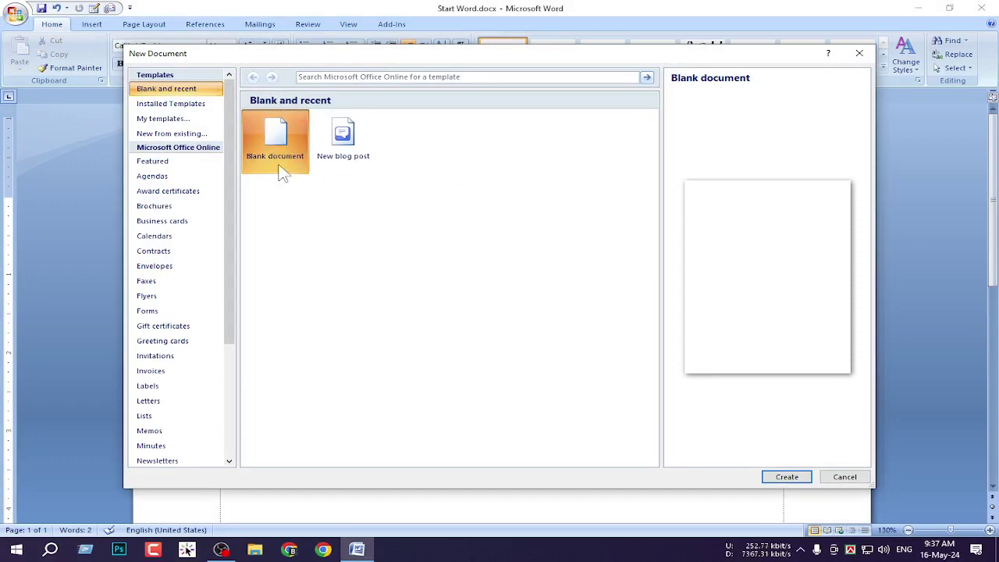
left_click(783, 477)
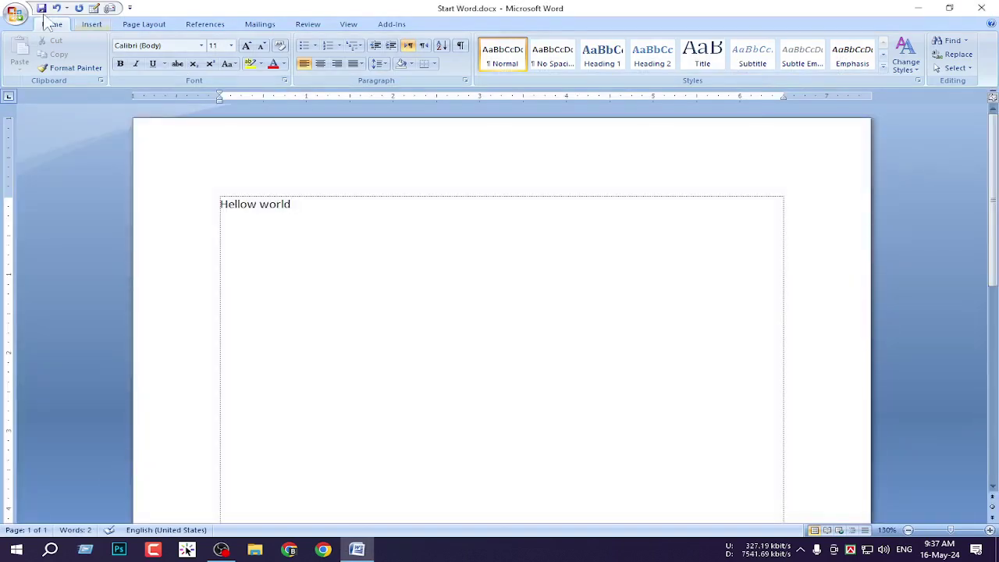
- Open the file Video post upload and seo.docx from the Desktop folder and look through its contents
left_click(16, 14)
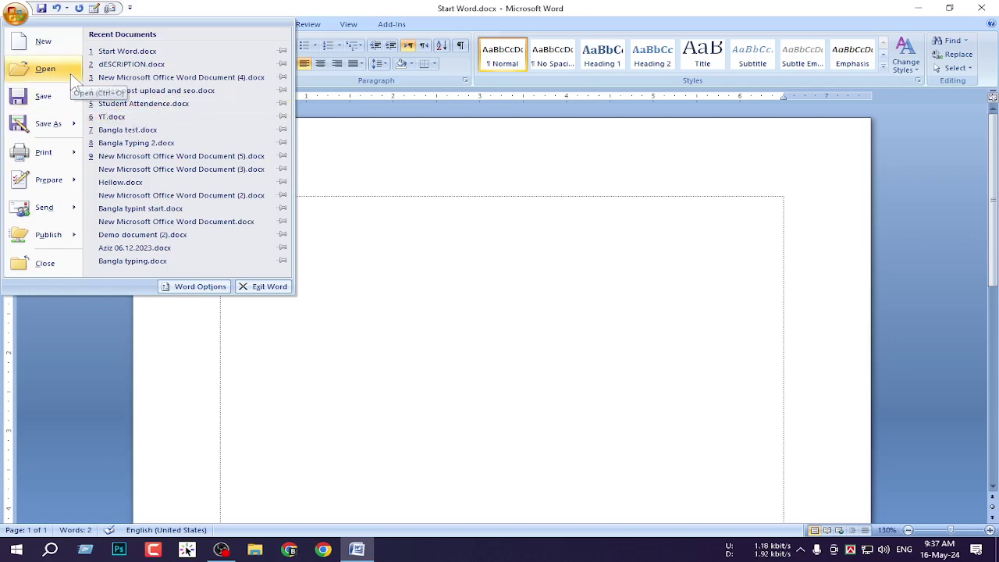
left_click(49, 76)
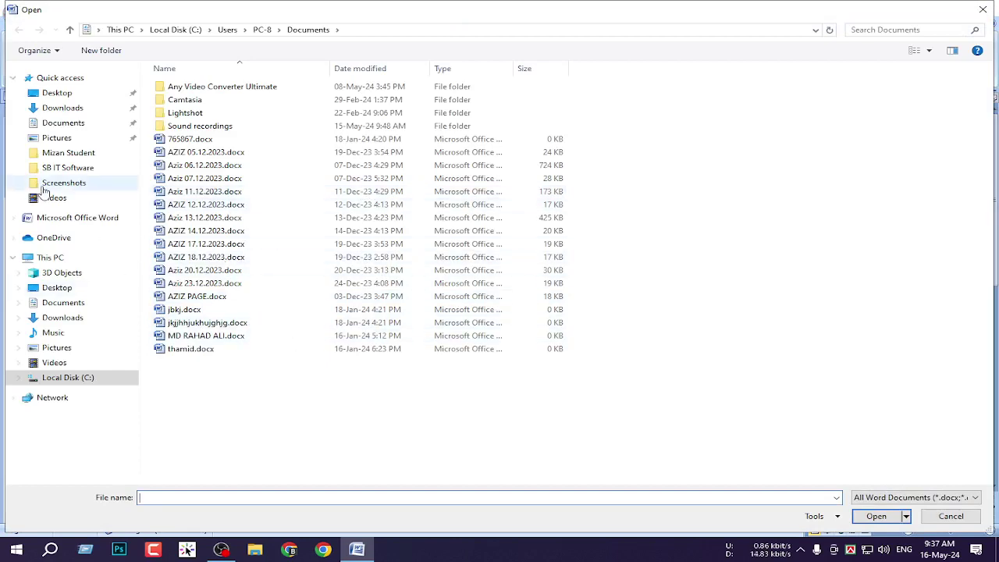
left_click(56, 92)
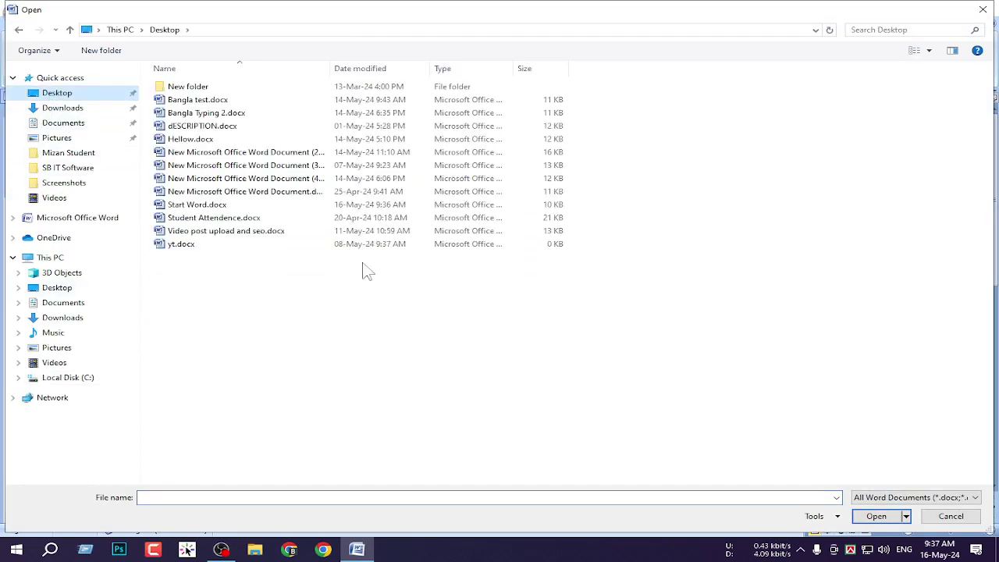
double_click(216, 231)
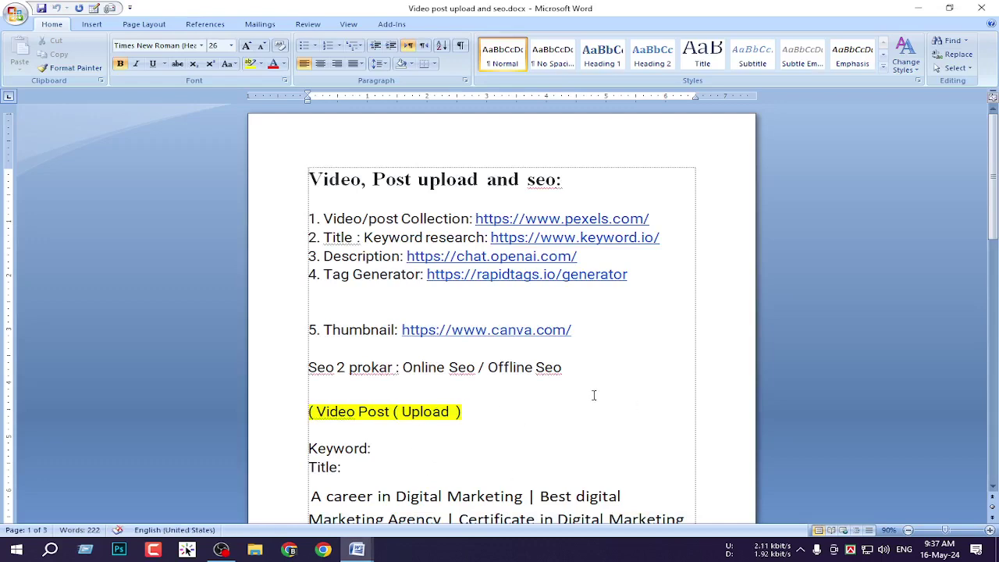
scroll(379, 311, "down", 6)
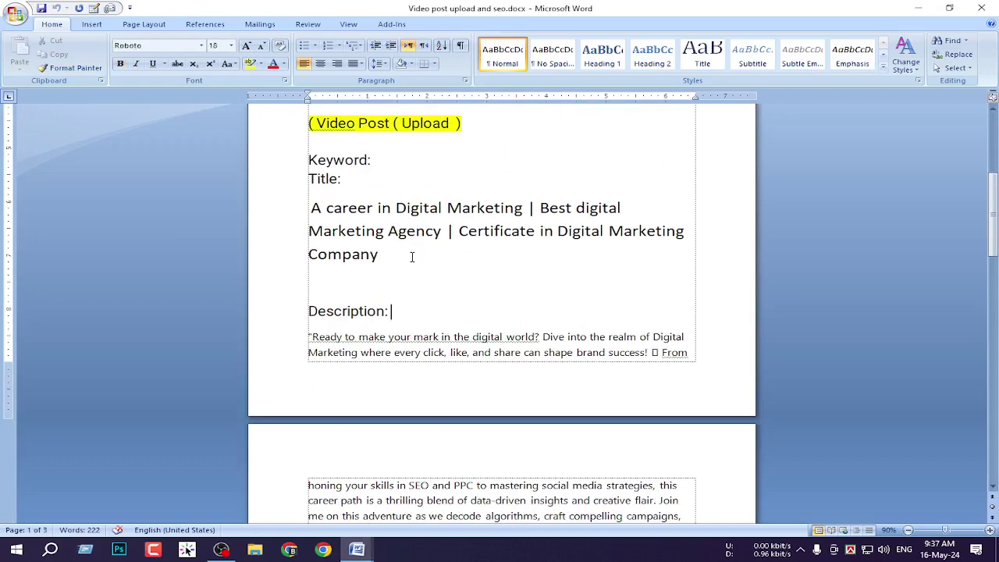
left_click(413, 257)
scroll(445, 291, "down", 2)
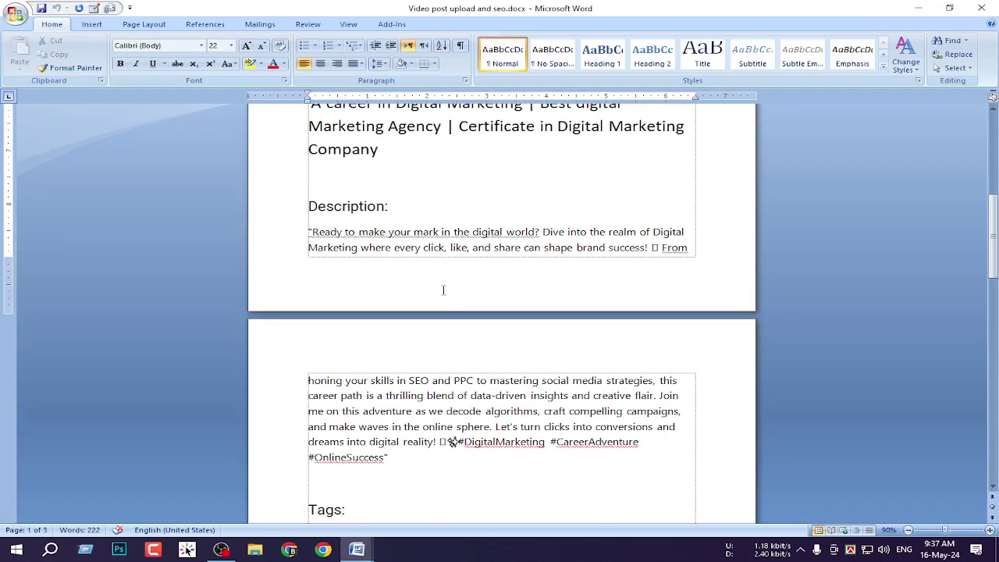
scroll(114, 266, "down", 1)
scroll(114, 265, "up", 1)
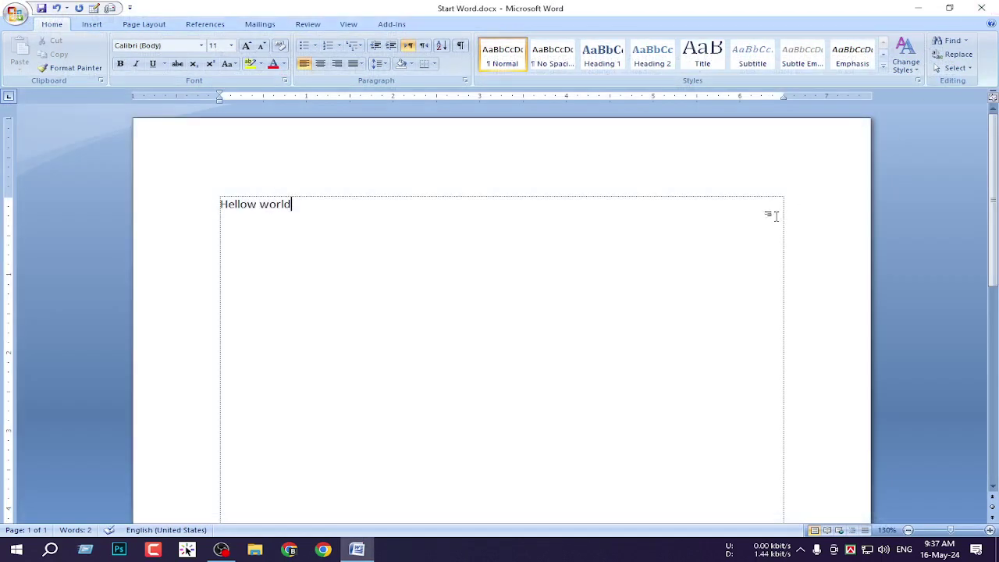
- Save the Start Word.docx document under its existing name
left_click(15, 14)
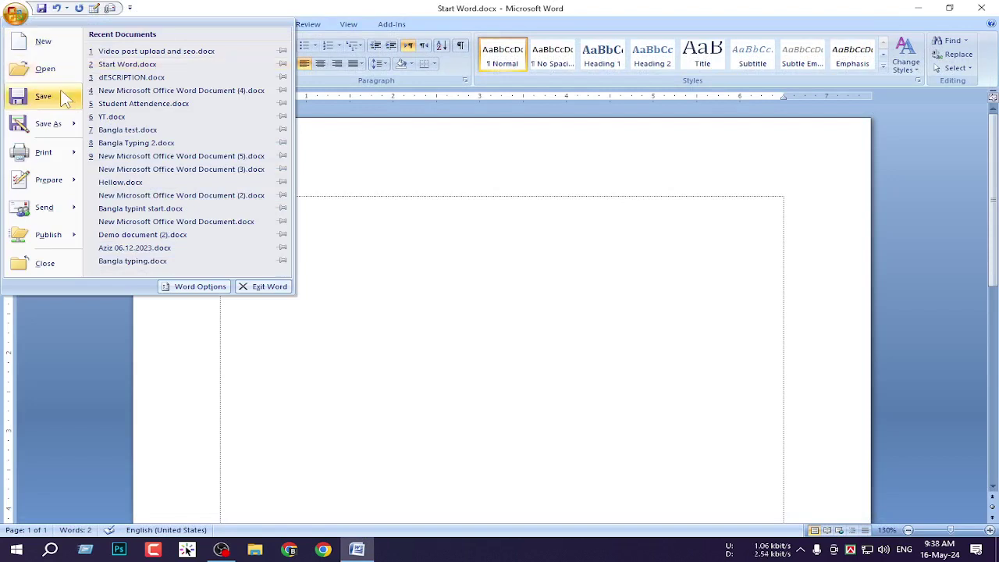
left_click(623, 393)
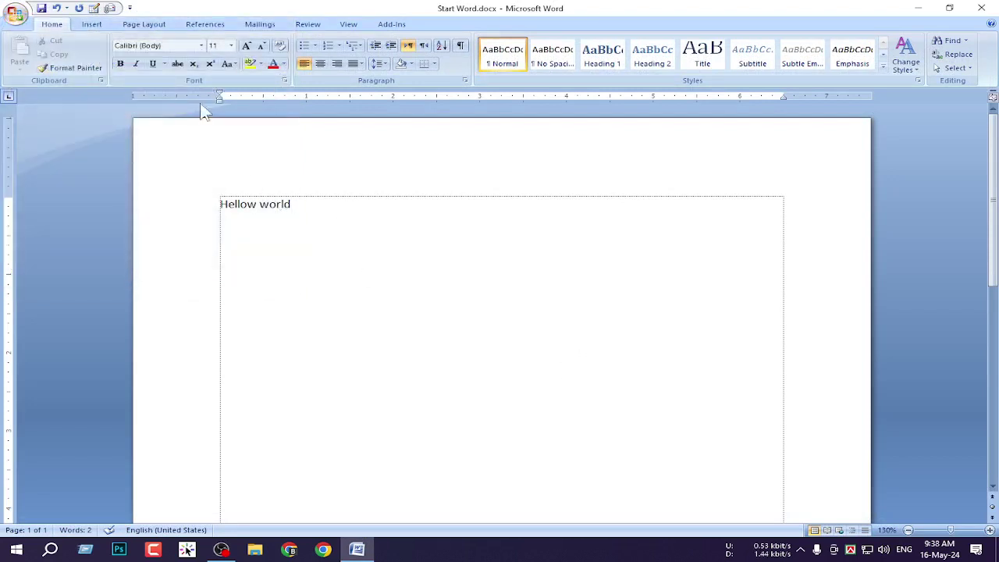
left_click(16, 13)
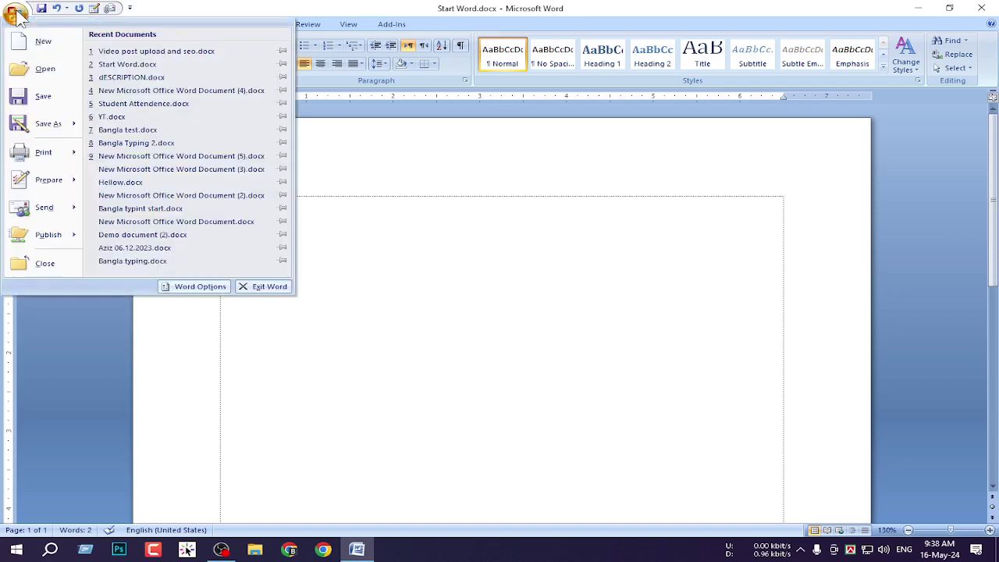
left_click(40, 101)
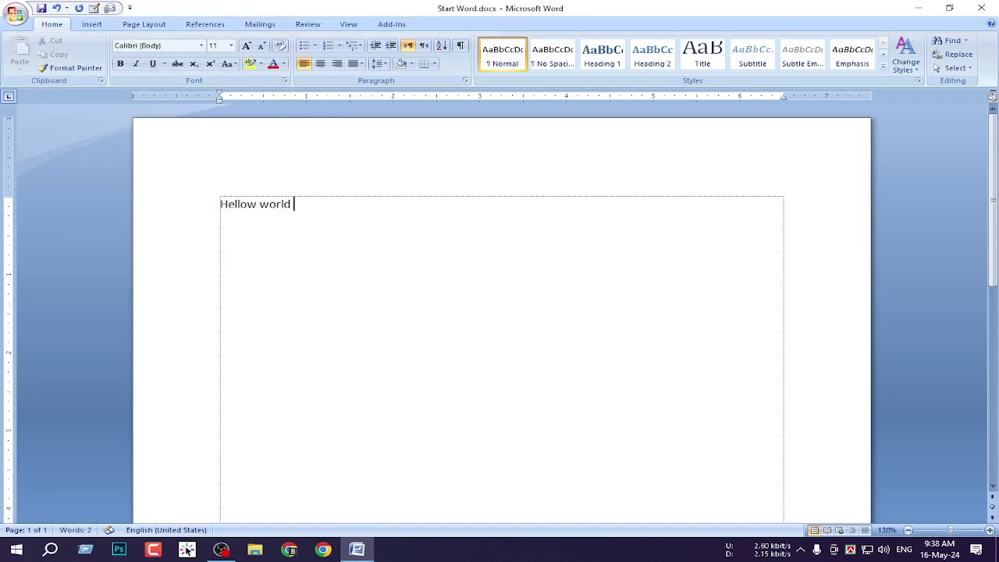
- Add "Goolge" after "Hellow world" and close the document, saving the changes
type("Goolge")
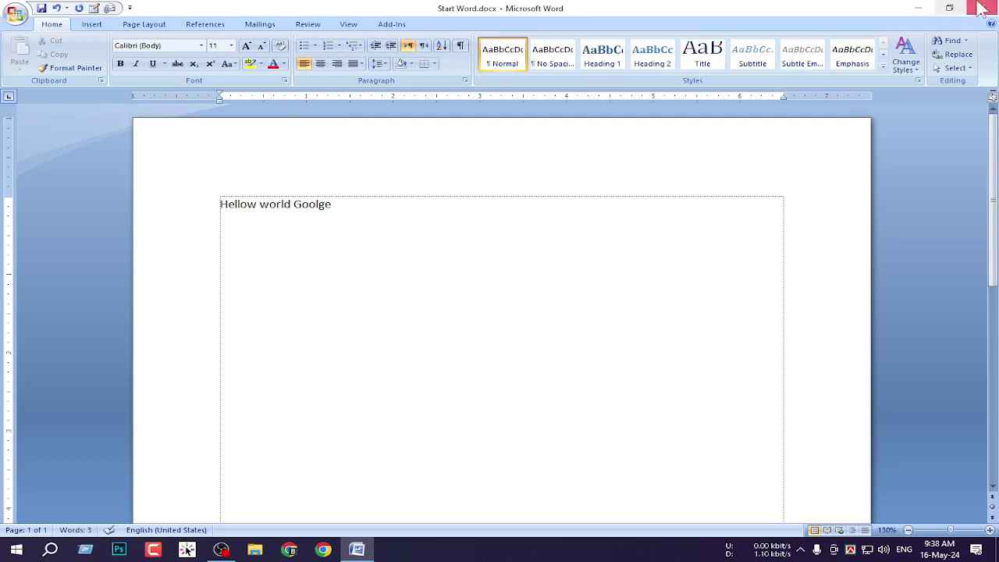
left_click(982, 8)
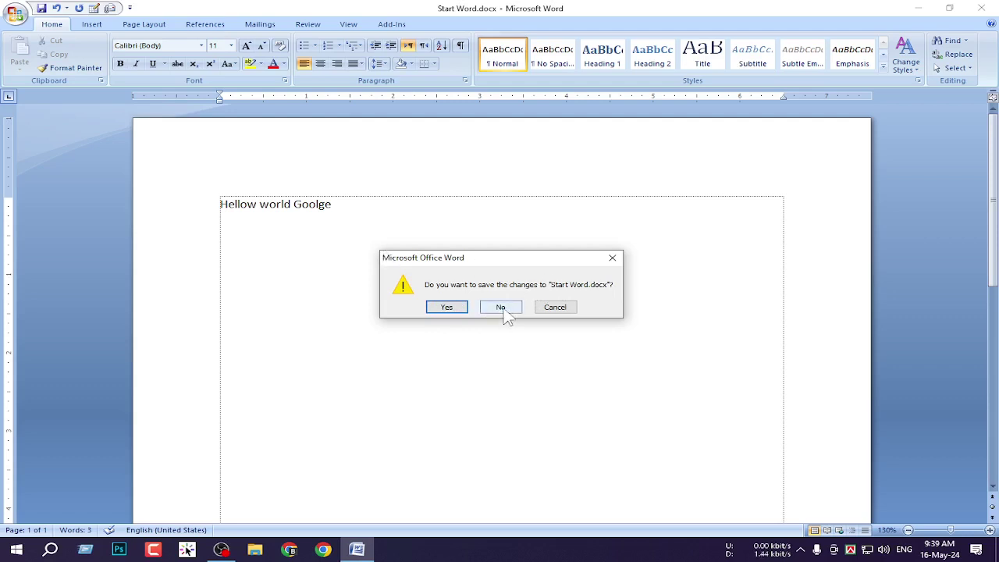
left_click(446, 307)
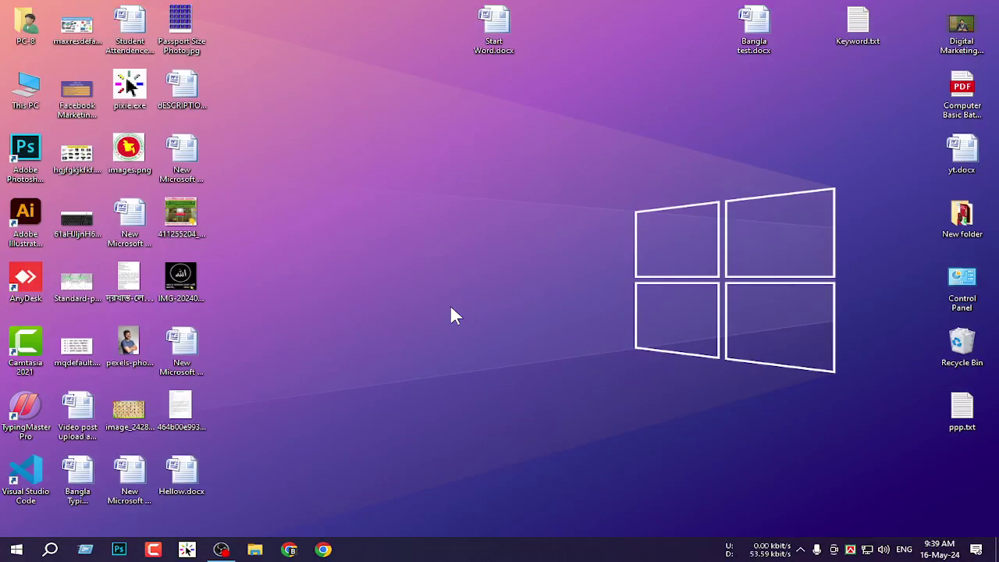
- Reopen Start Word.docx from the desktop, add "Microsoft" at the end of the line, and close it without saving
double_click(504, 29)
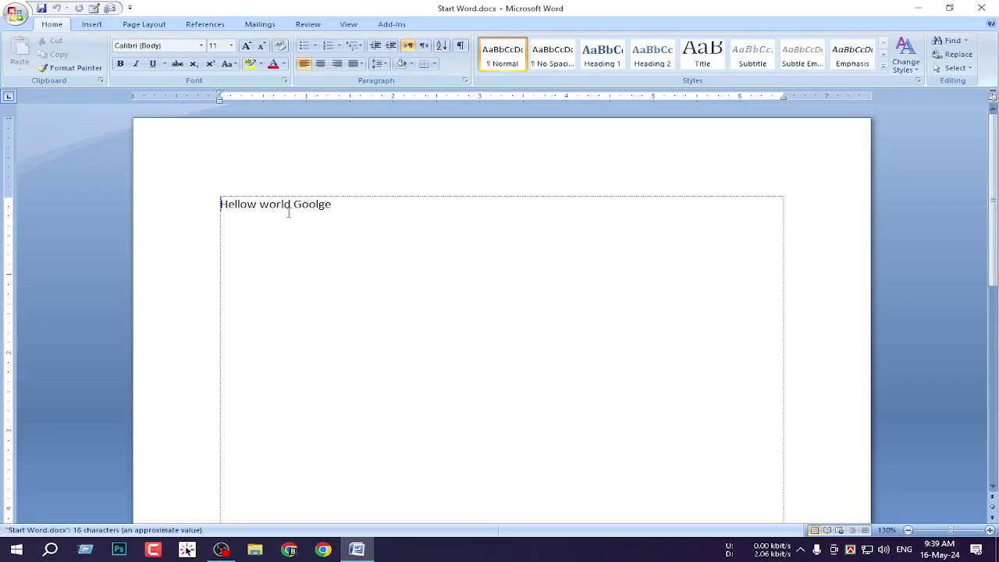
left_click(351, 206)
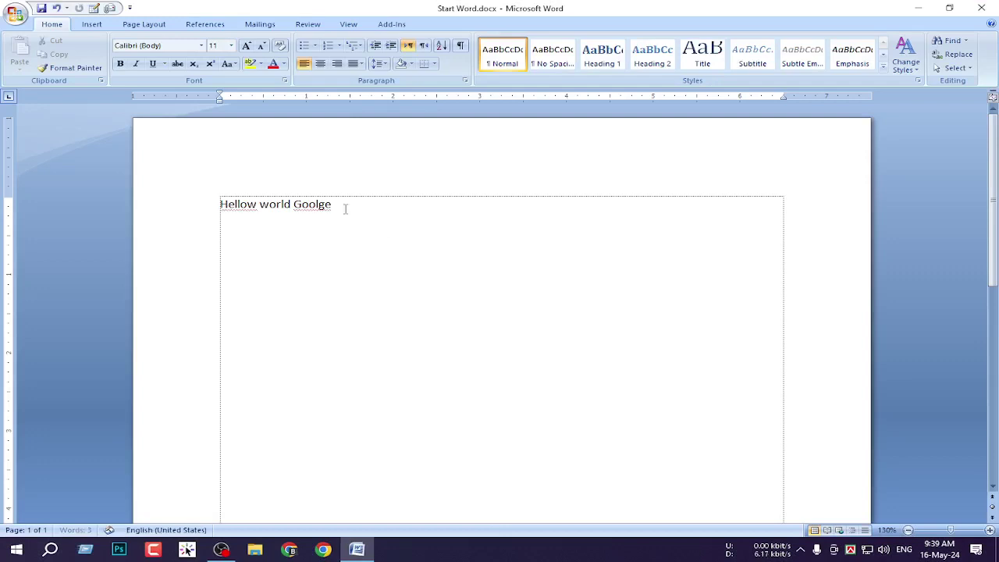
type("Microsoft")
left_click(982, 8)
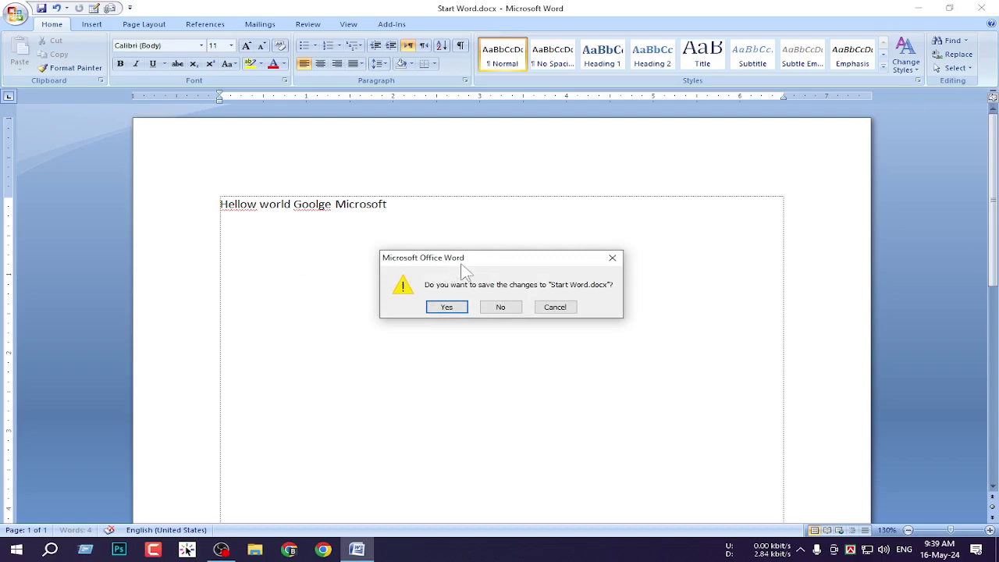
left_click(517, 309)
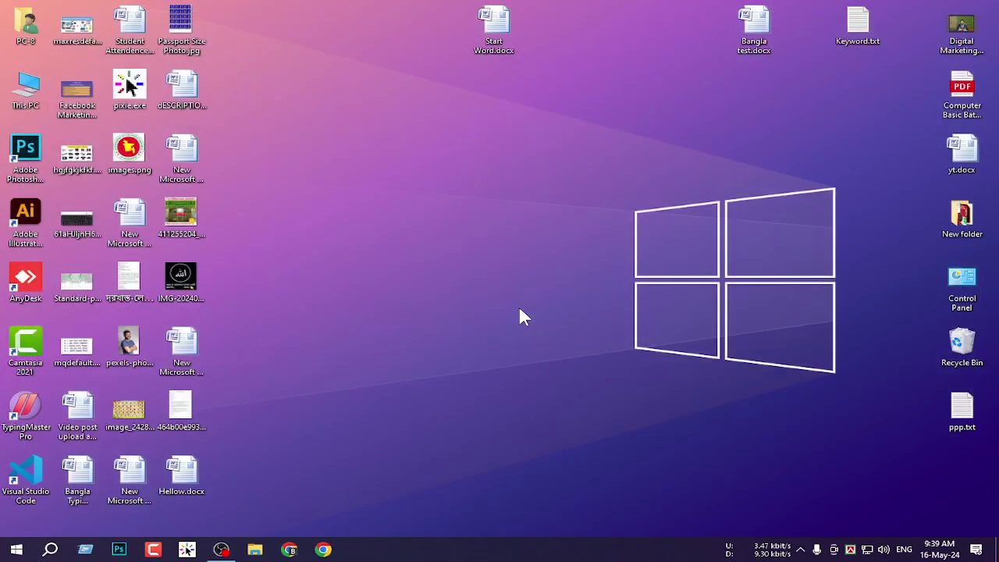
- Reopen Start Word.docx, add "Microsoft" after "Goolge", and save the document before closing it
double_click(493, 48)
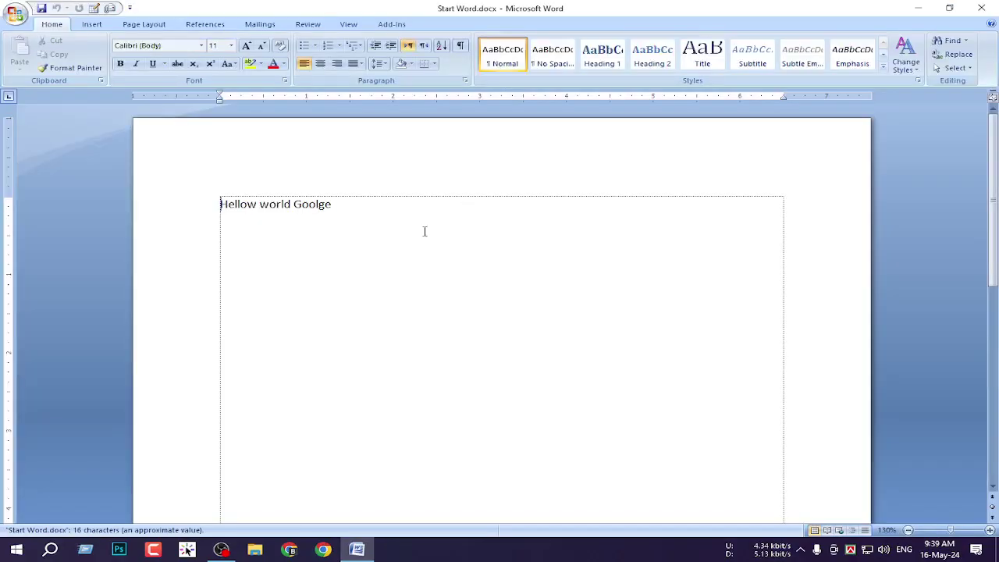
left_click(362, 204)
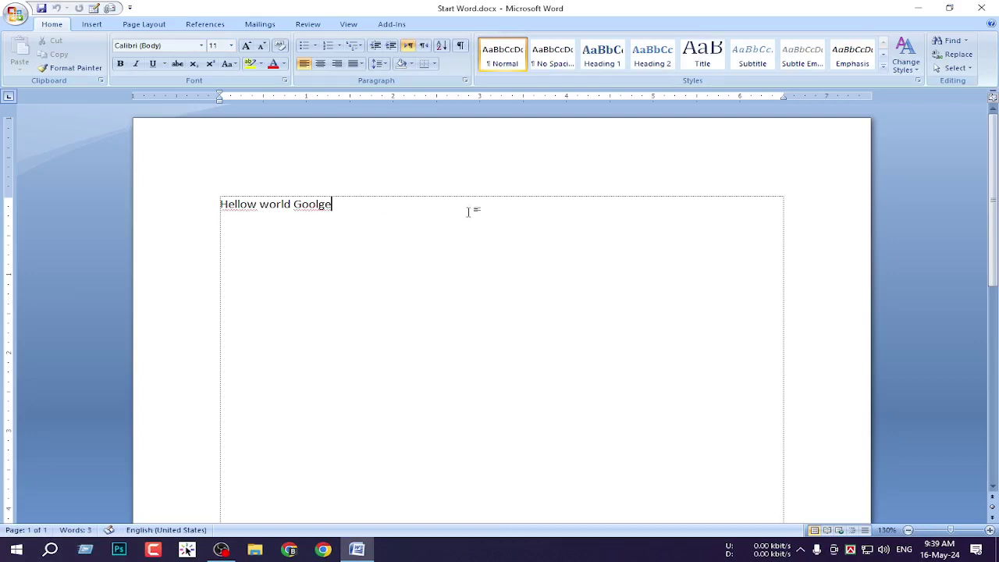
type("Microsoft")
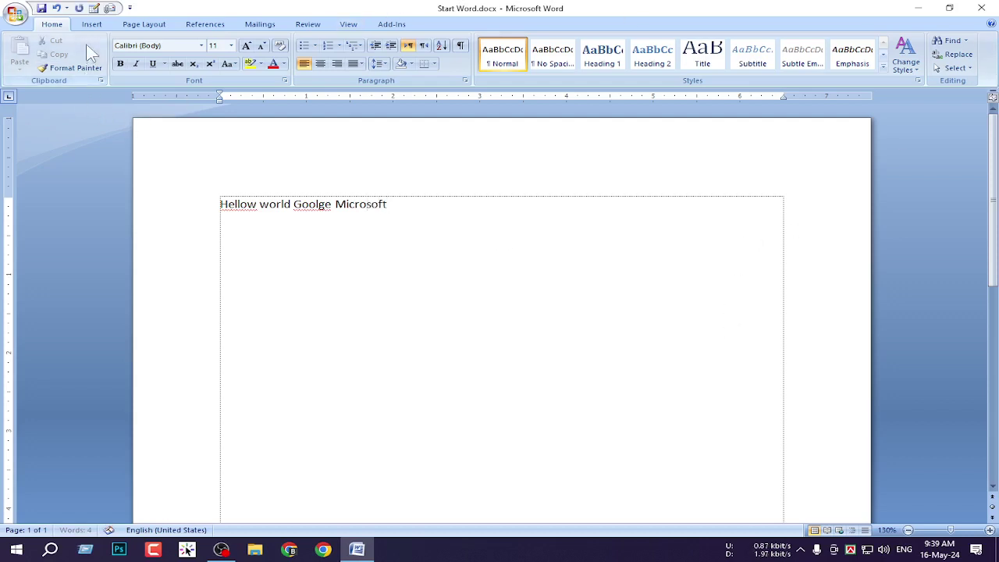
left_click(16, 14)
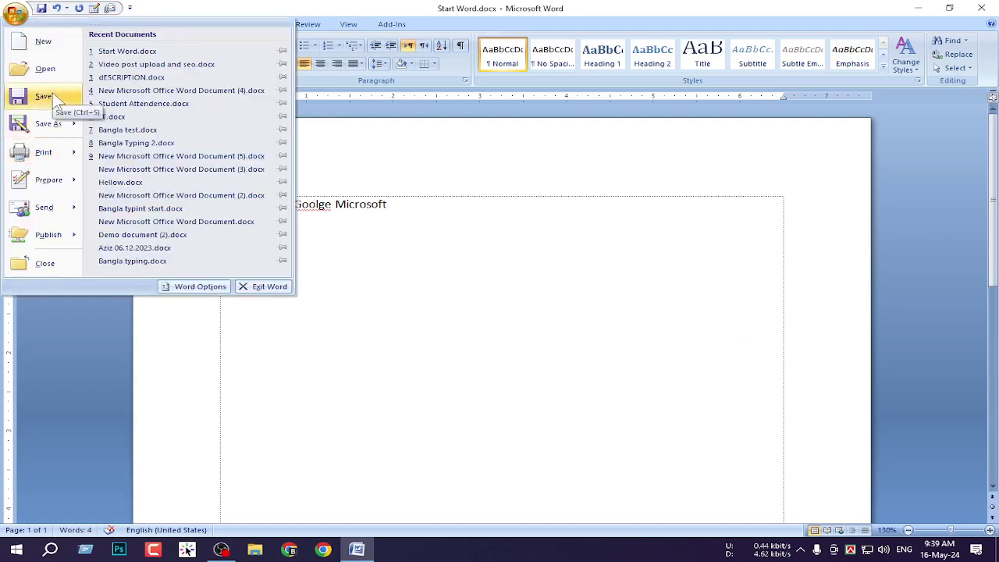
left_click(48, 96)
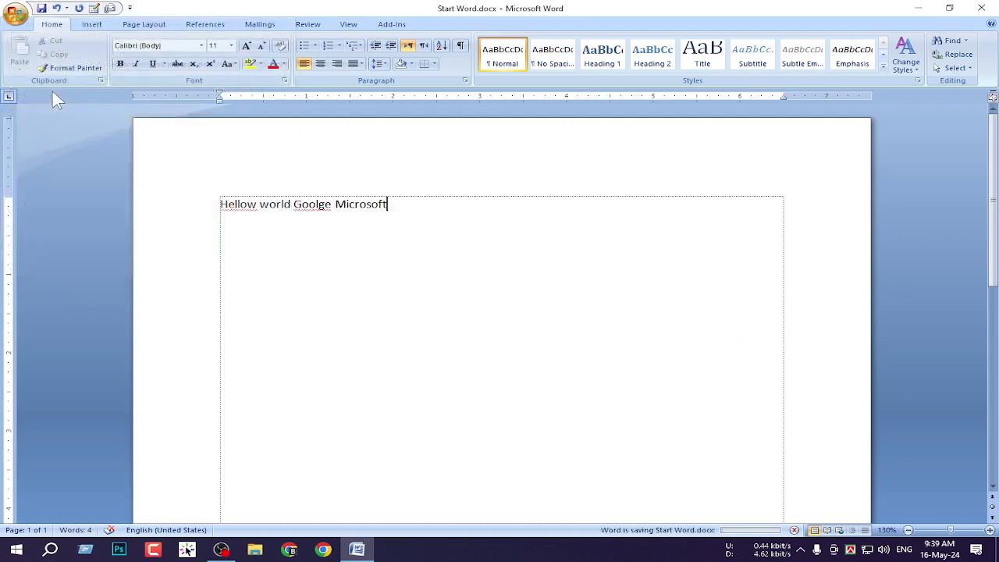
left_click(981, 9)
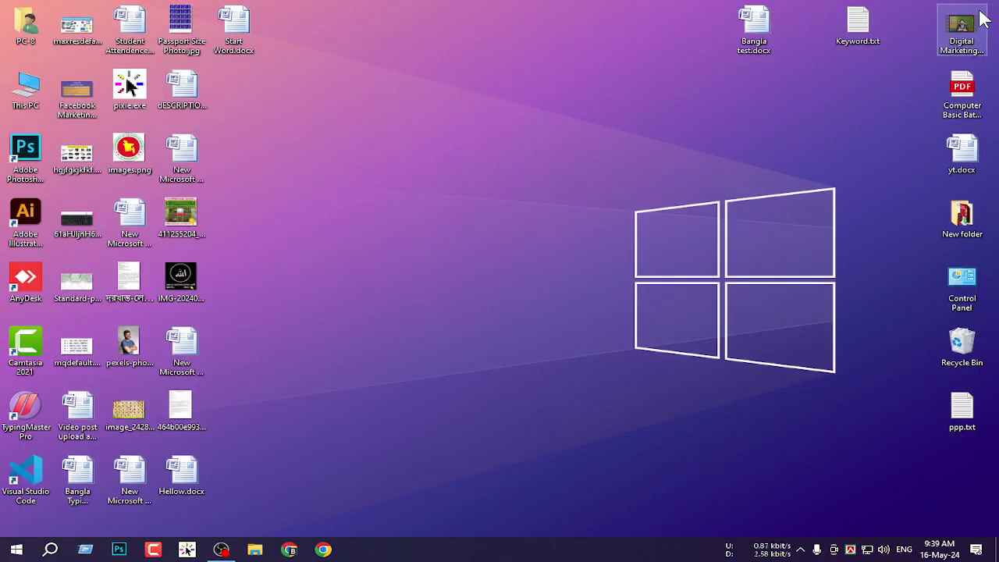
- Move the Start Word.docx icon to the empty upper middle of the desktop and reopen the file
left_click_drag(230, 31, 644, 32)
right_click(450, 7)
left_click(464, 36)
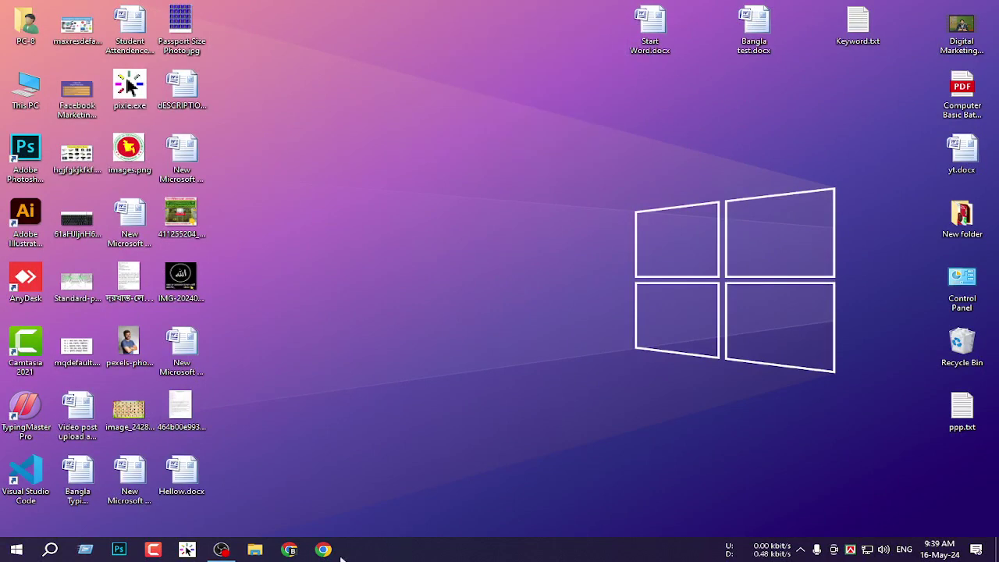
left_click_drag(644, 37, 555, 24)
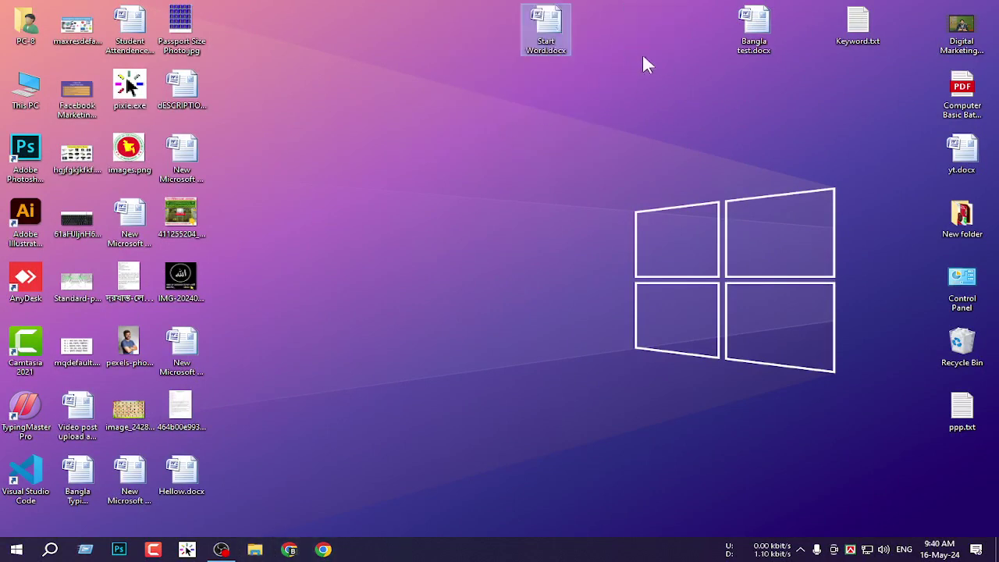
double_click(560, 43)
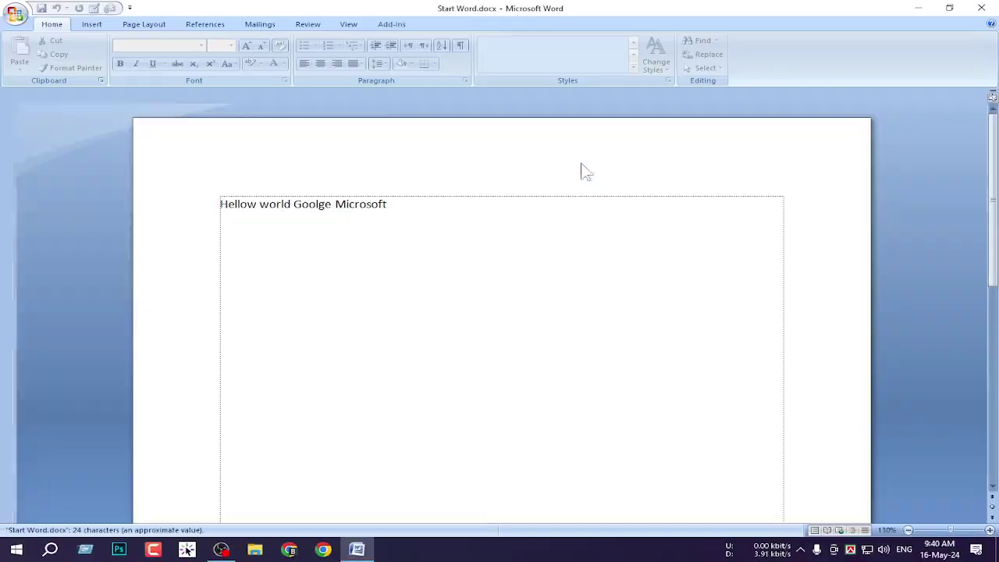
- Look at the Save As format choices for Start Word.docx, and return to the desktop without saving a copy
left_click(15, 16)
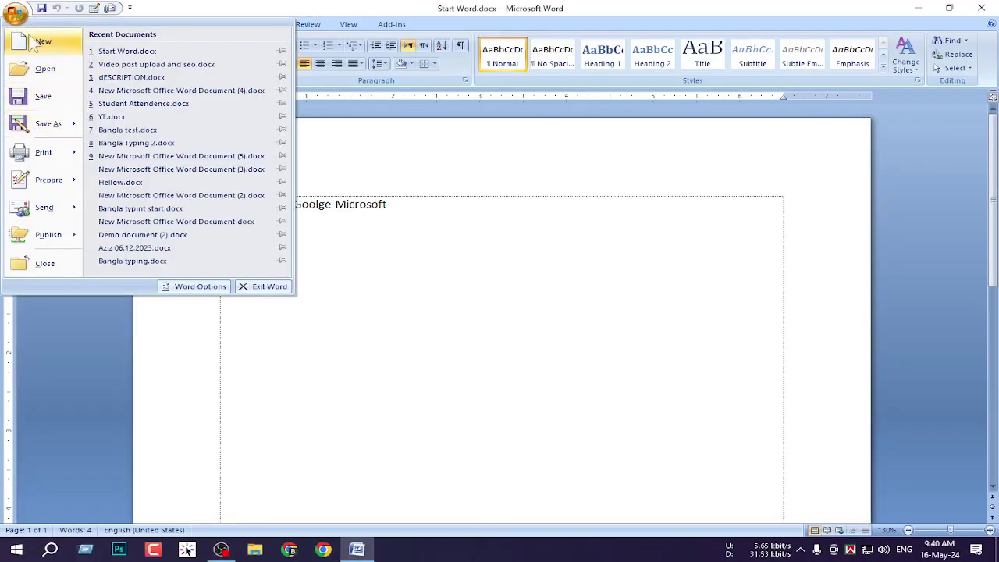
mouse_move(61, 127)
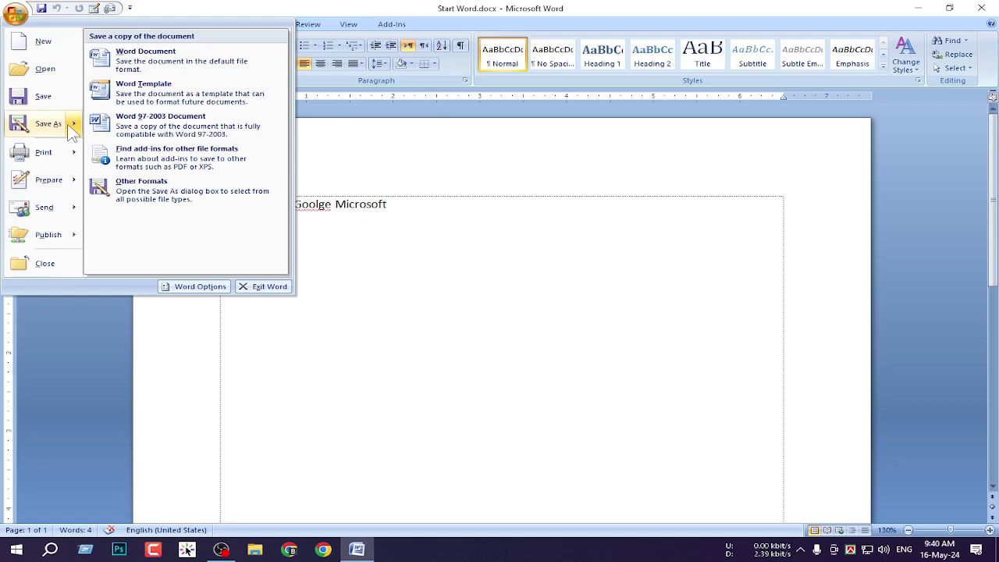
left_click(513, 362)
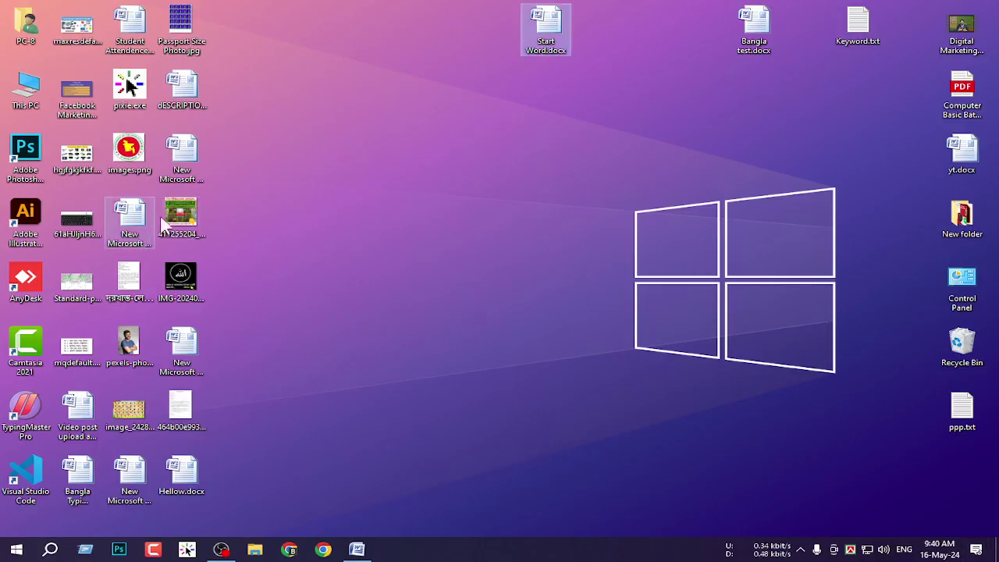
- Move the JPG picture whose name starts with 411255204 to an empty desktop area and highlight the .jpg extension in its name
left_click(193, 209)
left_click_drag(193, 209, 401, 225)
left_click(394, 211)
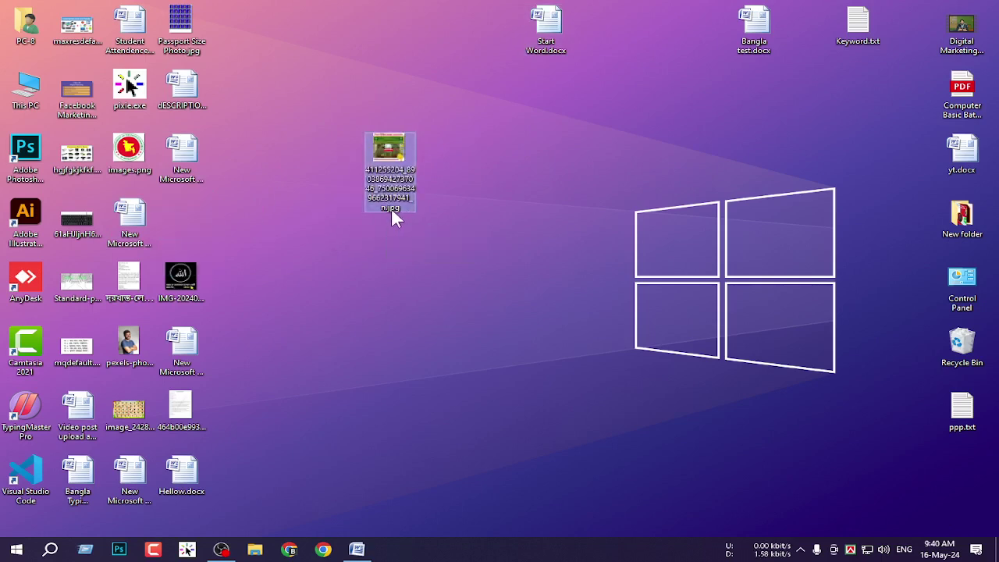
left_click_drag(404, 210, 410, 205)
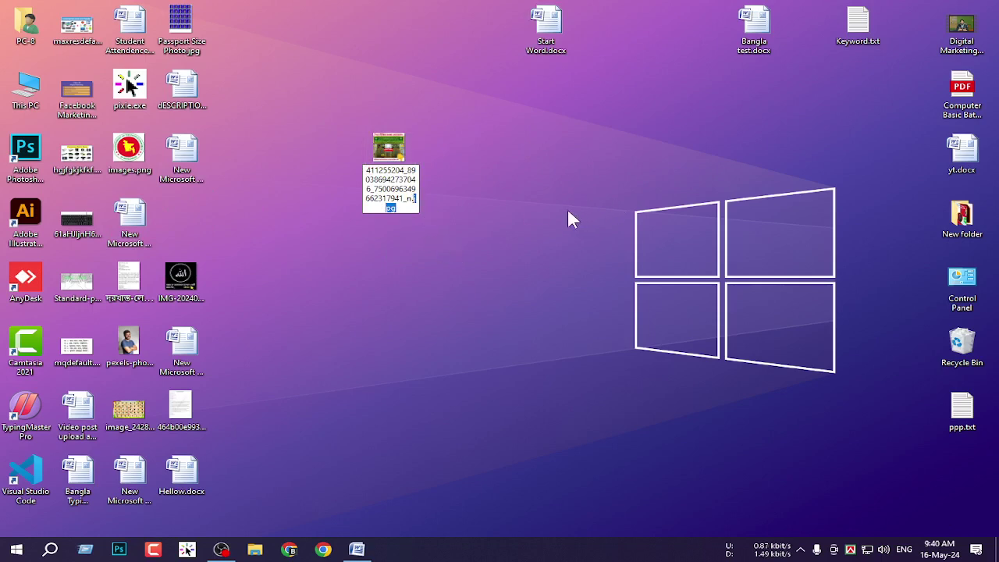
key("Return")
- Place the Digital Marketing Full Course Bangla.mp4 icon below Start Word.docx and save a 257x249 screenshot of it to the Desktop as Screenshot_1.png
left_click_drag(960, 35, 559, 110)
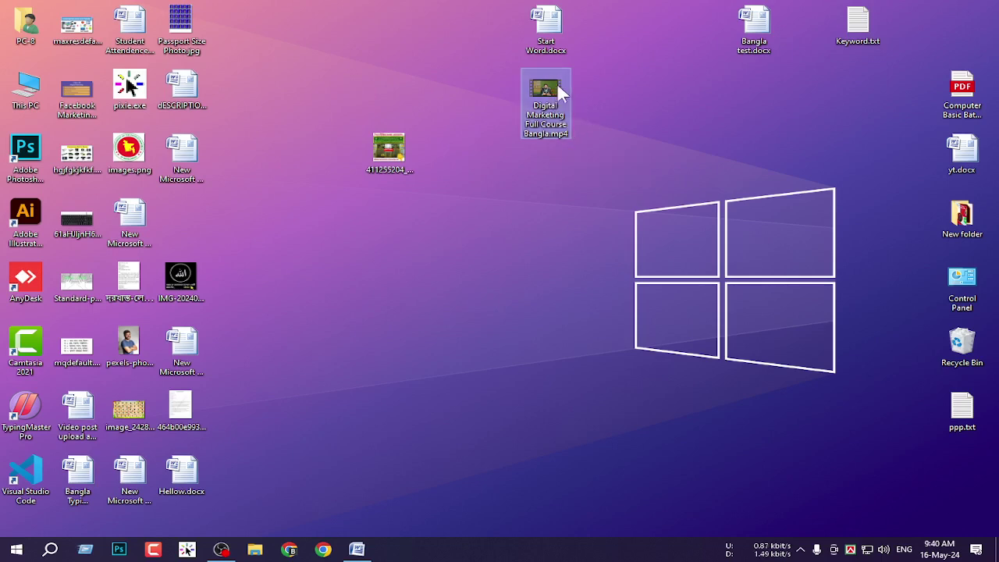
key("Print")
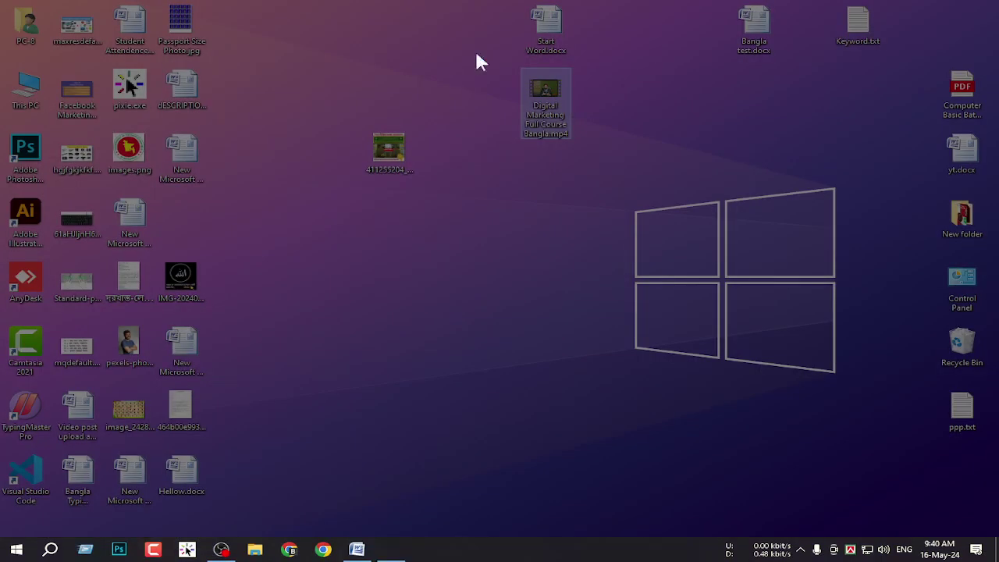
left_click_drag(457, 26, 635, 181)
left_click(602, 193)
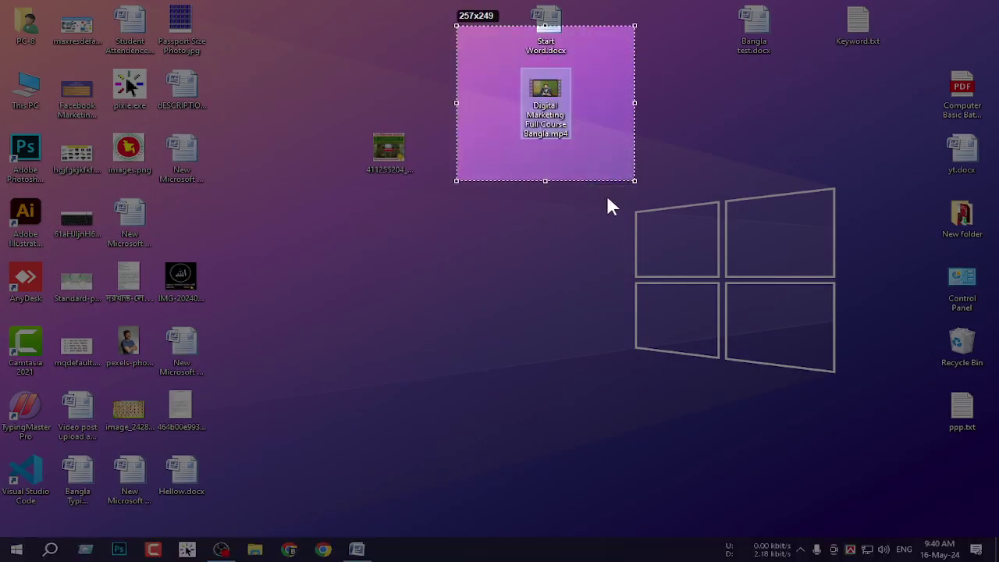
left_click(360, 232)
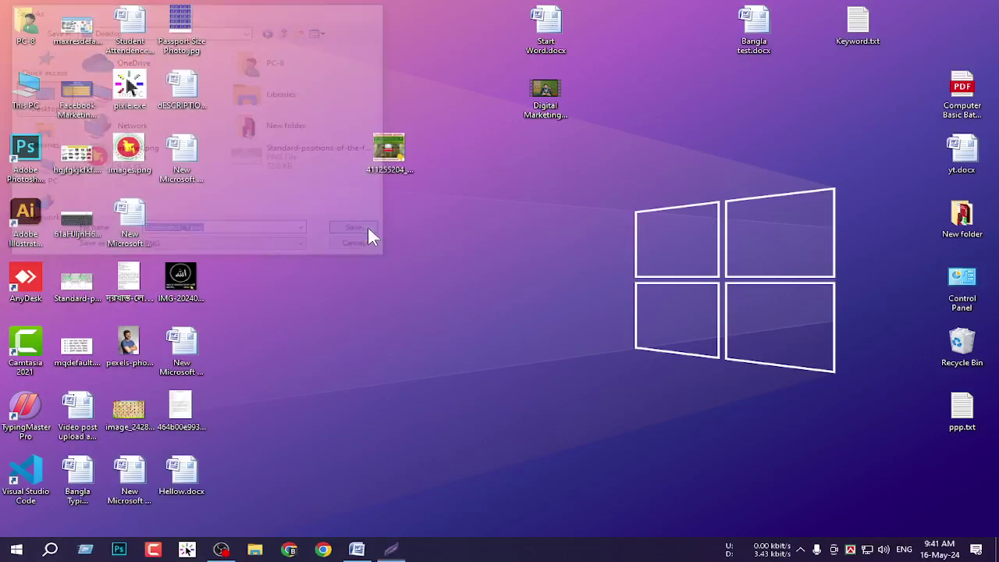
- Open Screenshot_1.png from the desktop, examine the .mp4 file name close up, and close and reopen the picture
double_click(178, 209)
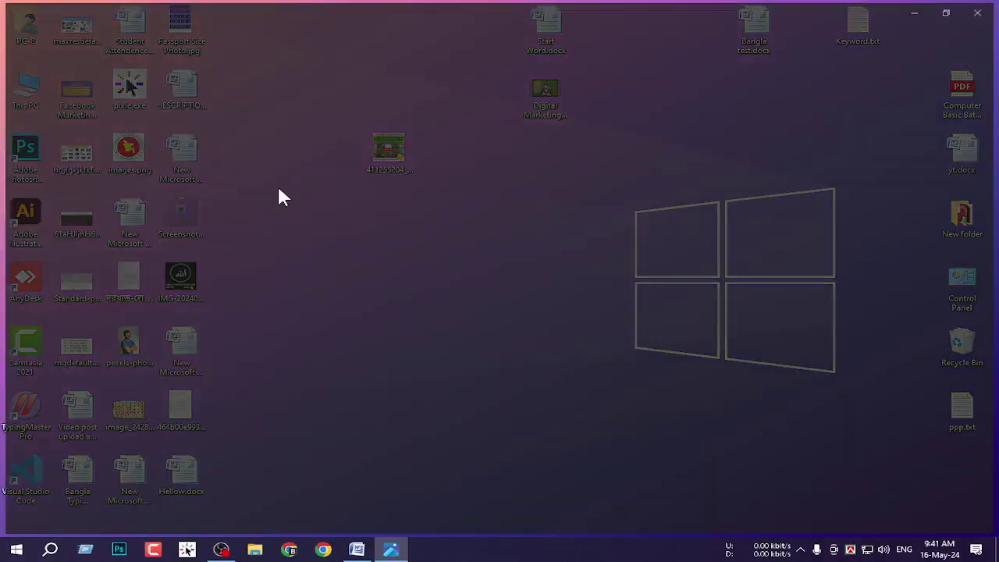
scroll(526, 250, "up", 5)
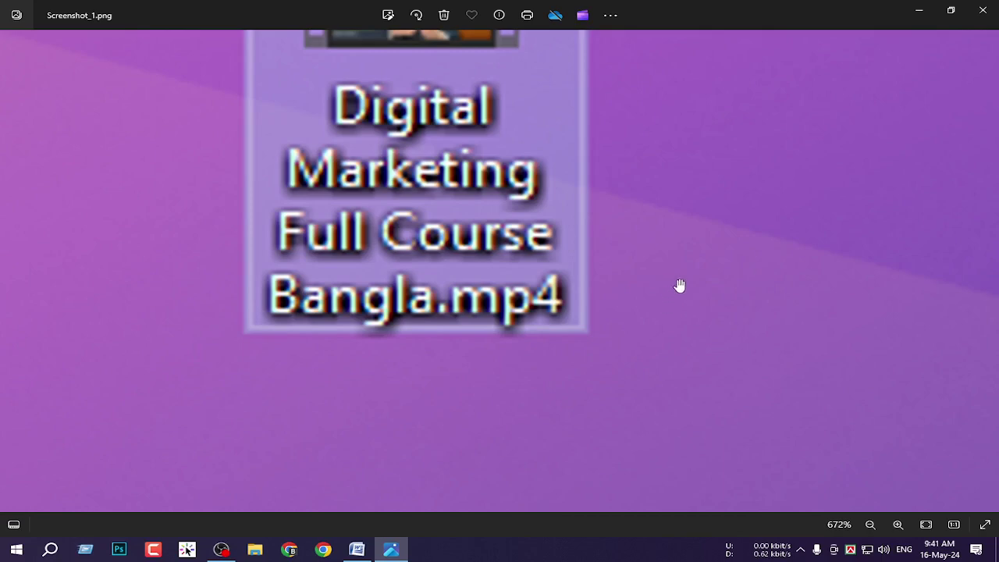
scroll(611, 307, "down", 6)
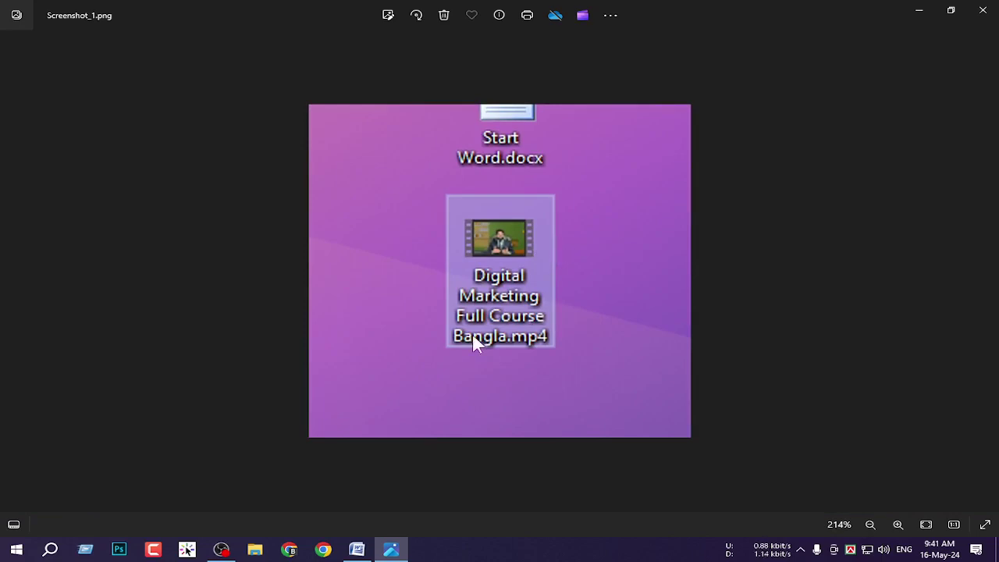
left_click(982, 10)
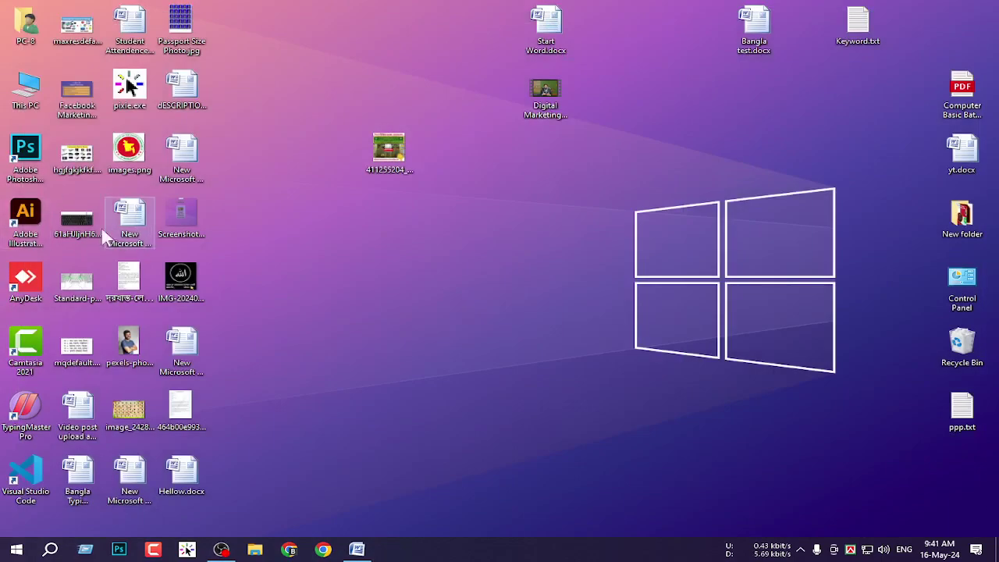
double_click(189, 221)
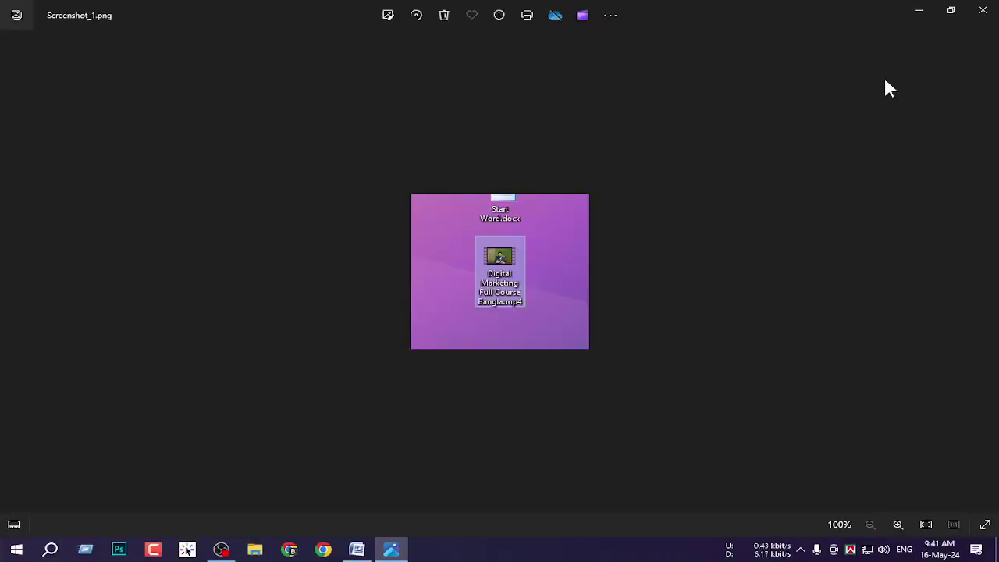
- Close Screenshot_1.png and examine the file extensions of it and the Bangla-named JPG picture on the desktop
scroll(543, 253, "up", 2)
key("alt+F4")
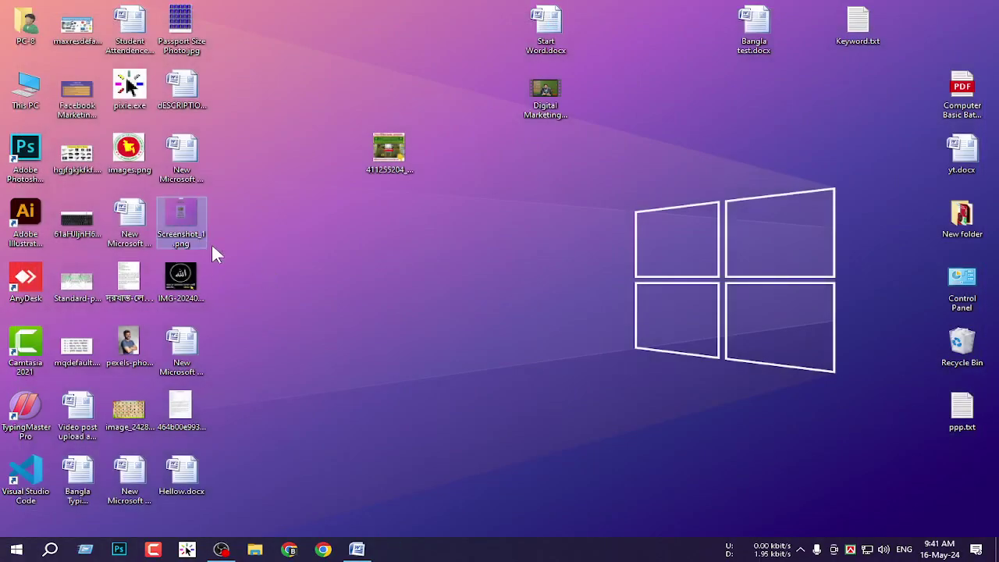
mouse_move(179, 245)
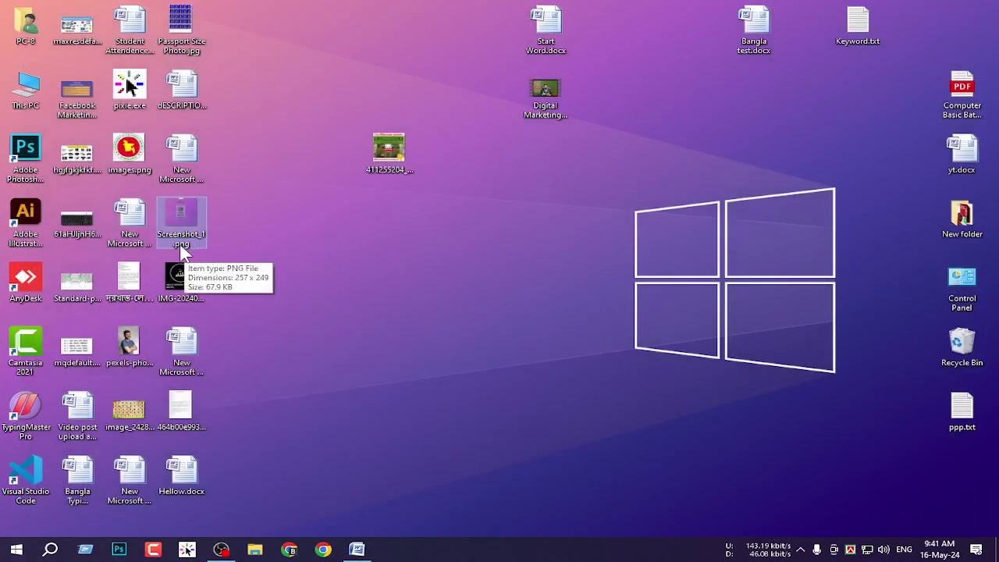
left_click(131, 290)
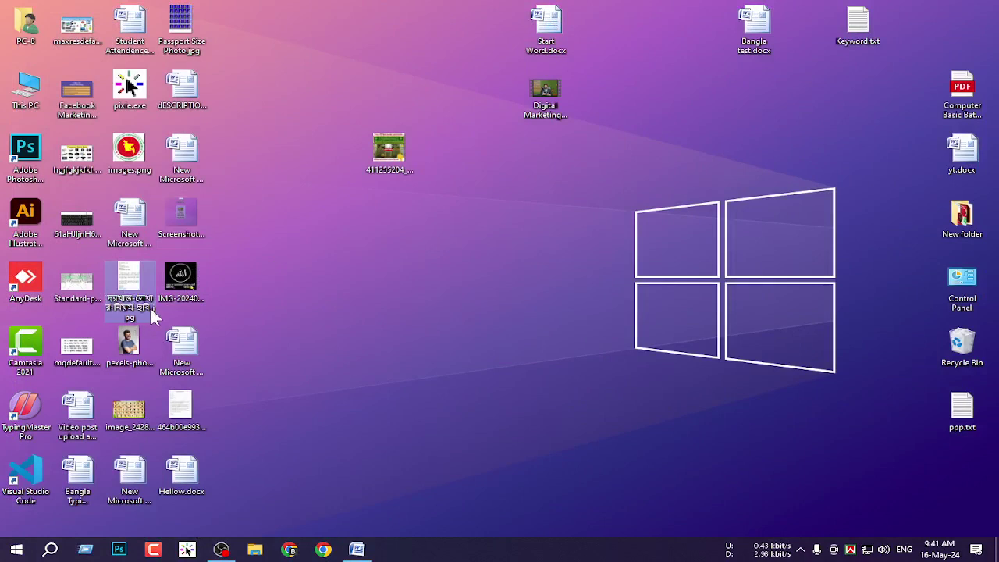
mouse_move(119, 294)
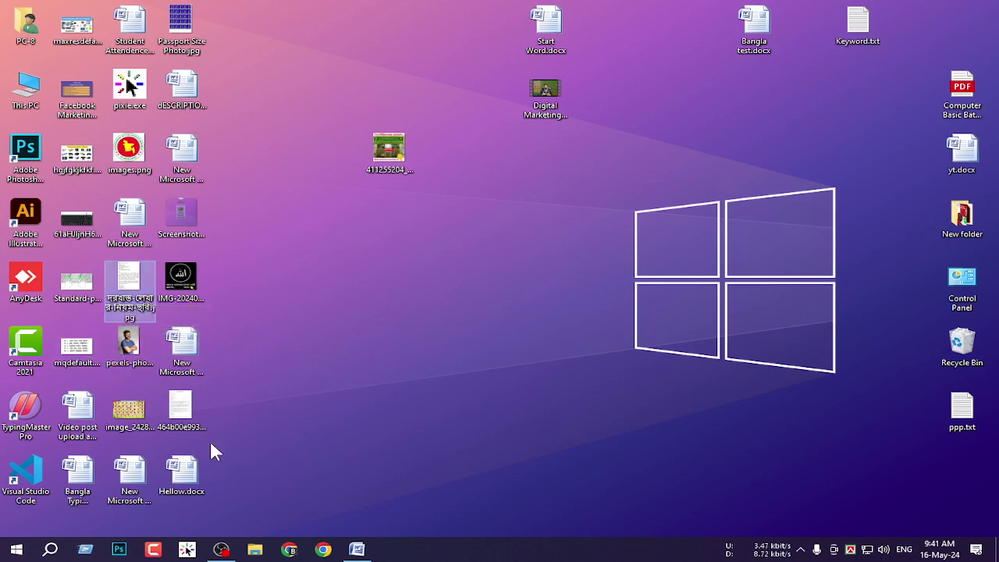
- Move Hellow.docx to an empty area in the middle of the desktop and frame it briefly with a screen-capture selection
left_click_drag(193, 485, 511, 343)
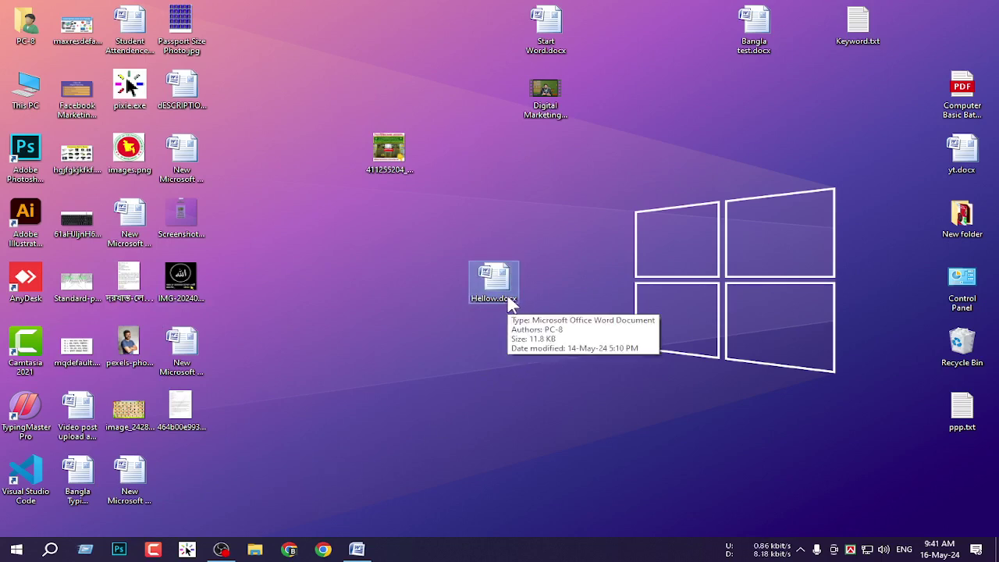
key("Print")
left_click_drag(441, 242, 552, 323)
left_click(540, 337)
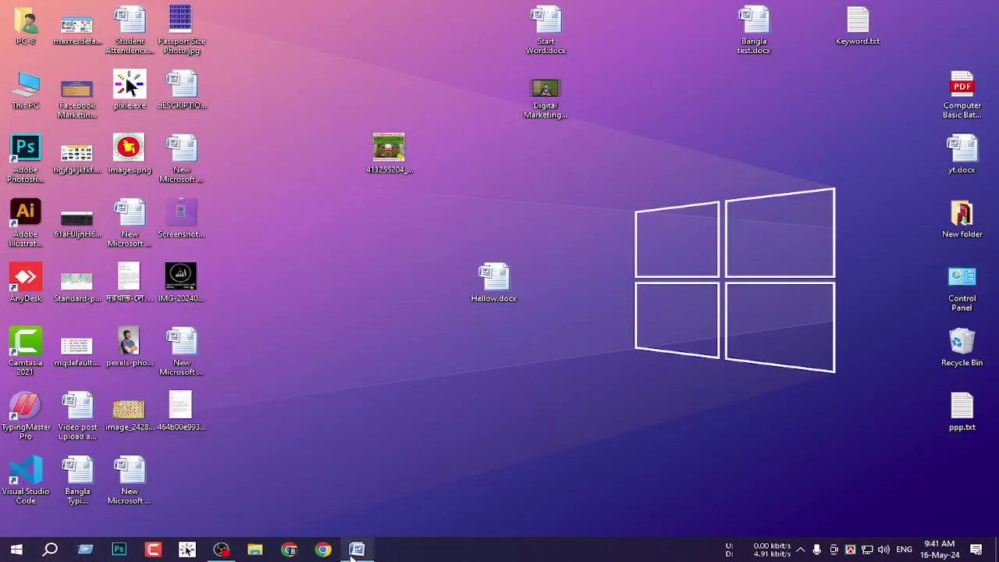
- Return to Start Word.docx in Word, examine the file types offered under Save As Other Formats, and cancel without saving
key("alt+Tab")
left_click(16, 14)
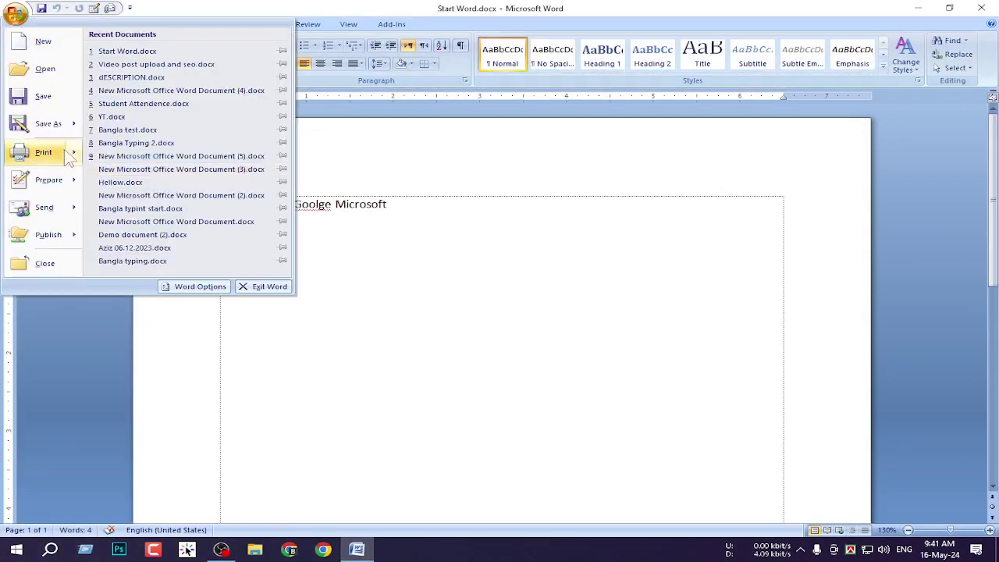
mouse_move(78, 134)
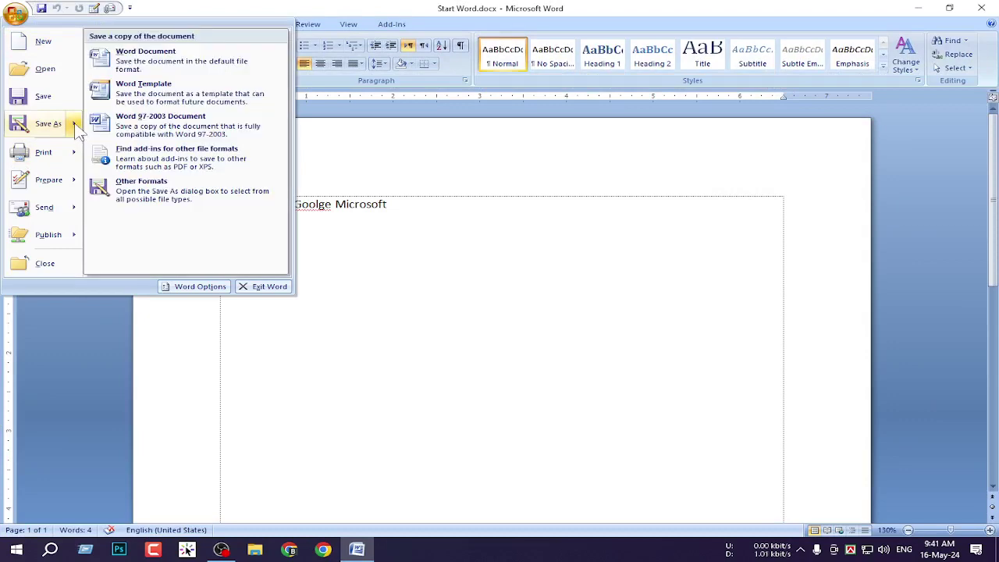
left_click(196, 199)
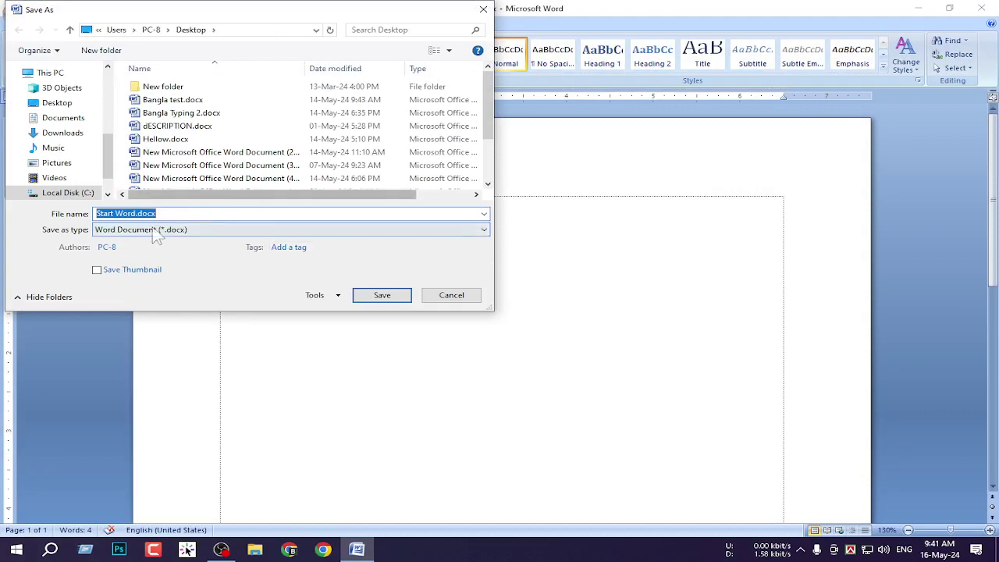
left_click(143, 231)
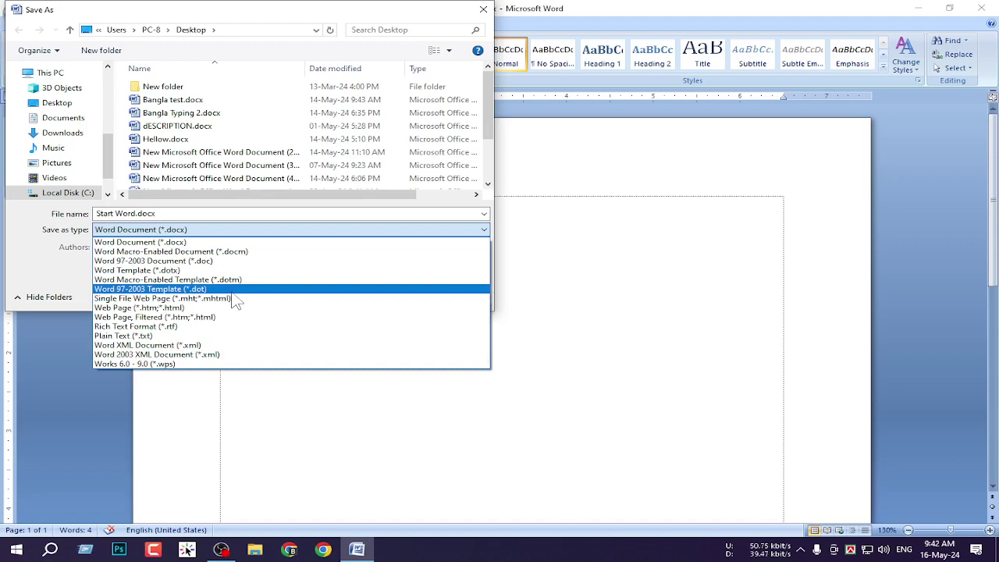
left_click(480, 12)
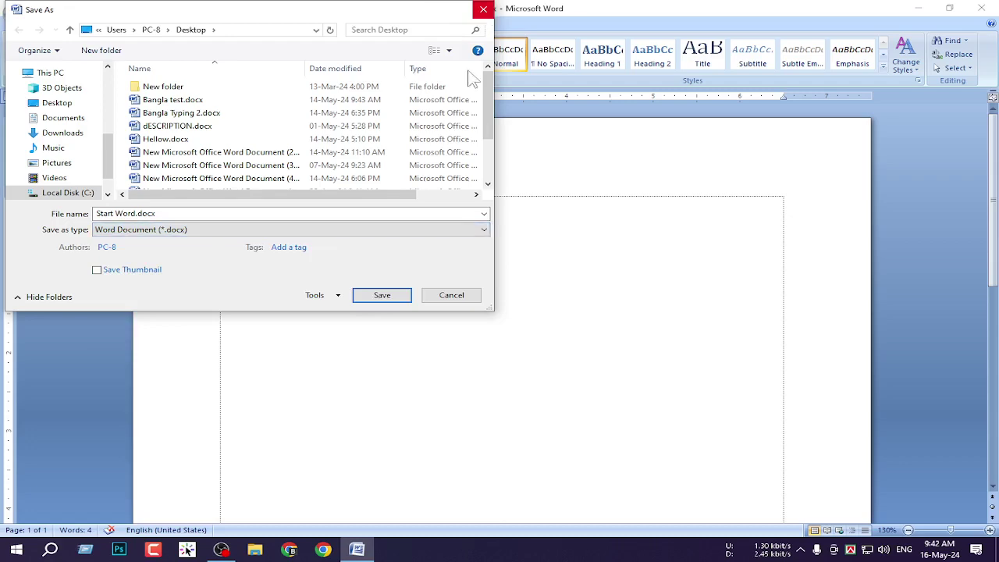
left_click(453, 298)
- Look through the Office Button's Print, Prepare, Send, Publish and Close entries, and return to the document
left_click(15, 14)
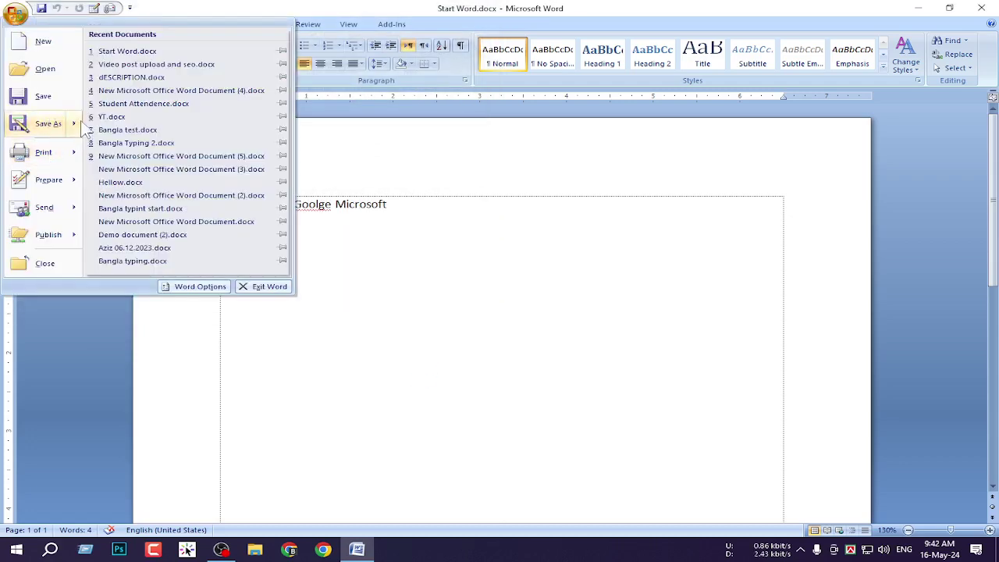
mouse_move(83, 129)
mouse_move(62, 157)
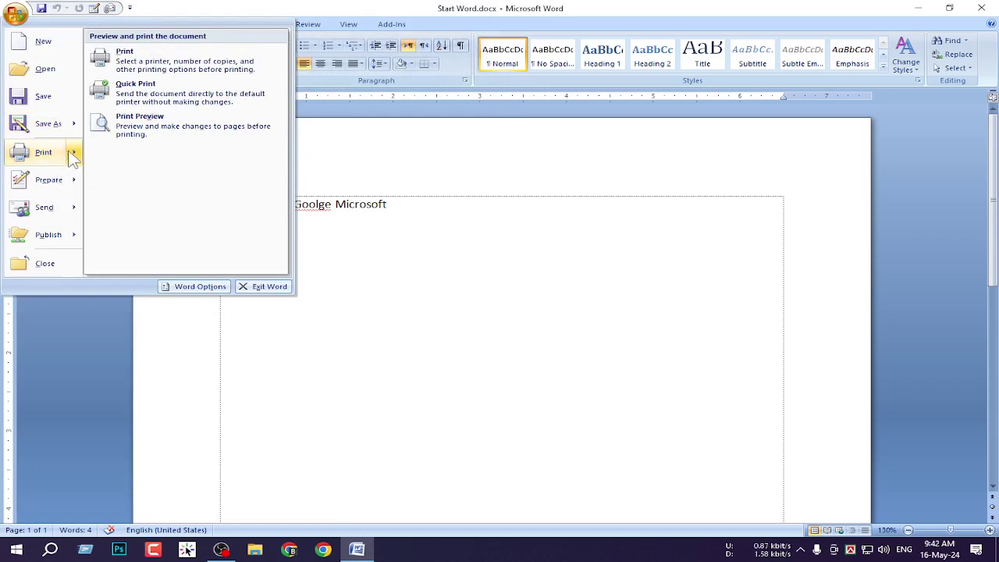
left_click(68, 159)
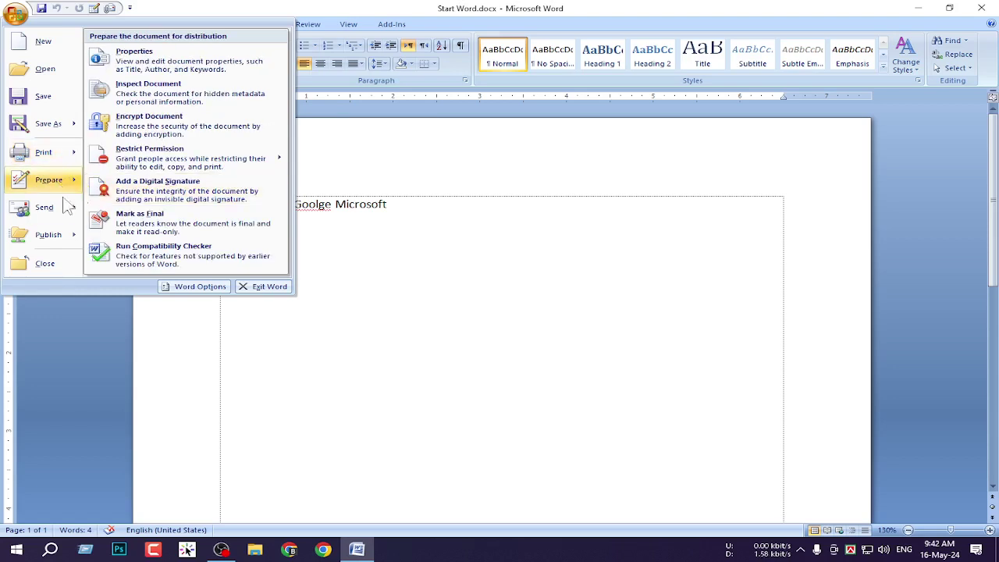
mouse_move(51, 212)
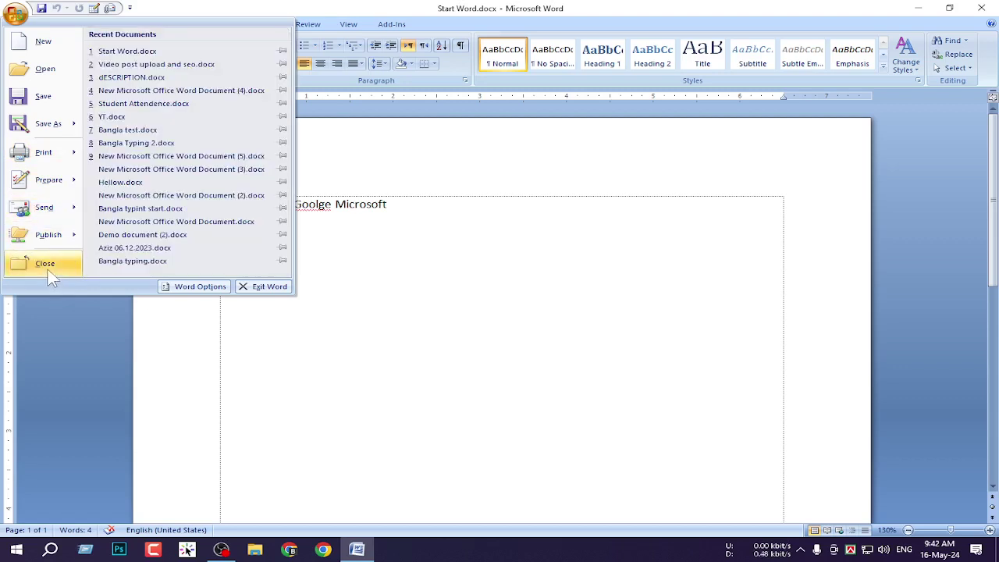
left_click(570, 264)
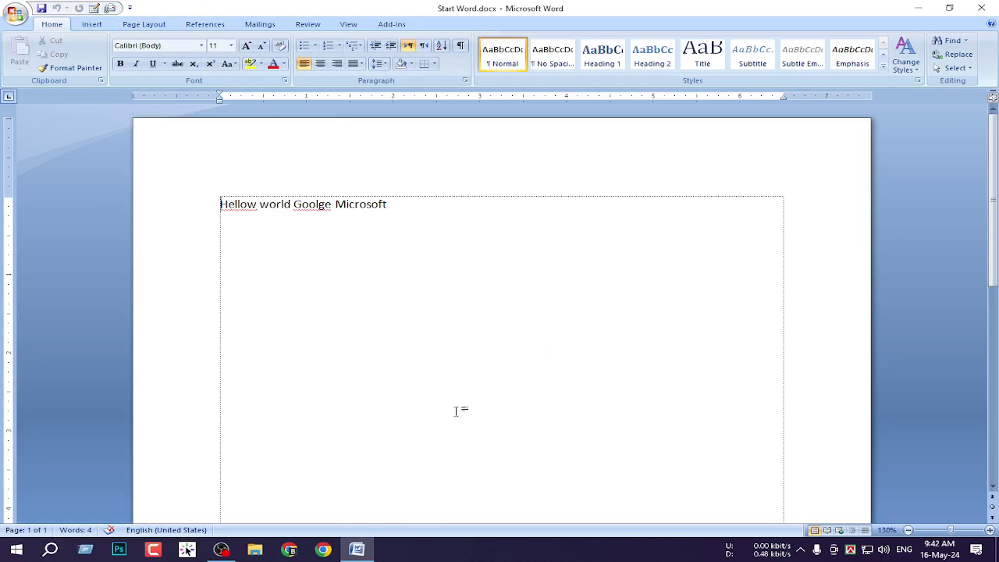
left_click(221, 549)
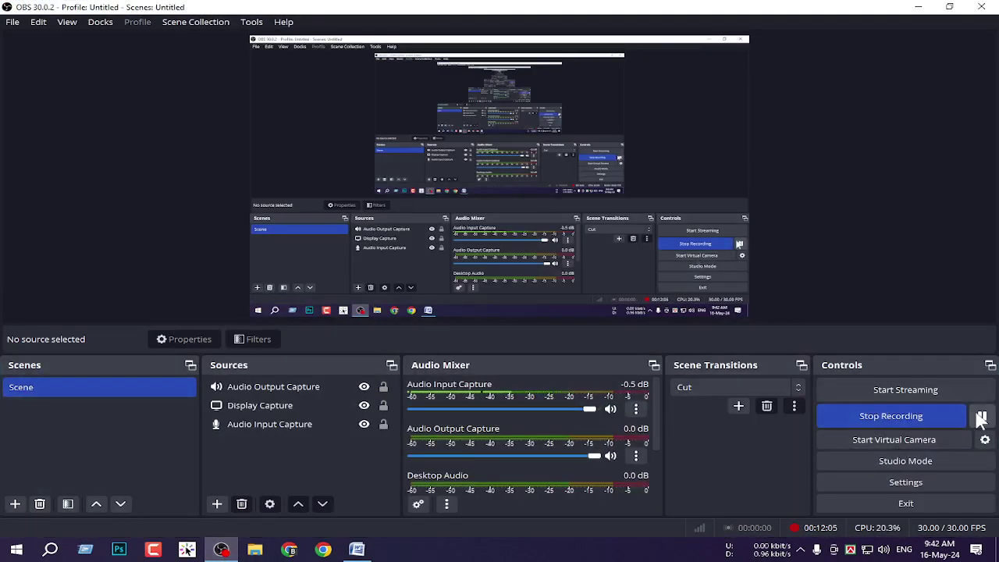
left_click(981, 418)
left_click(982, 418)
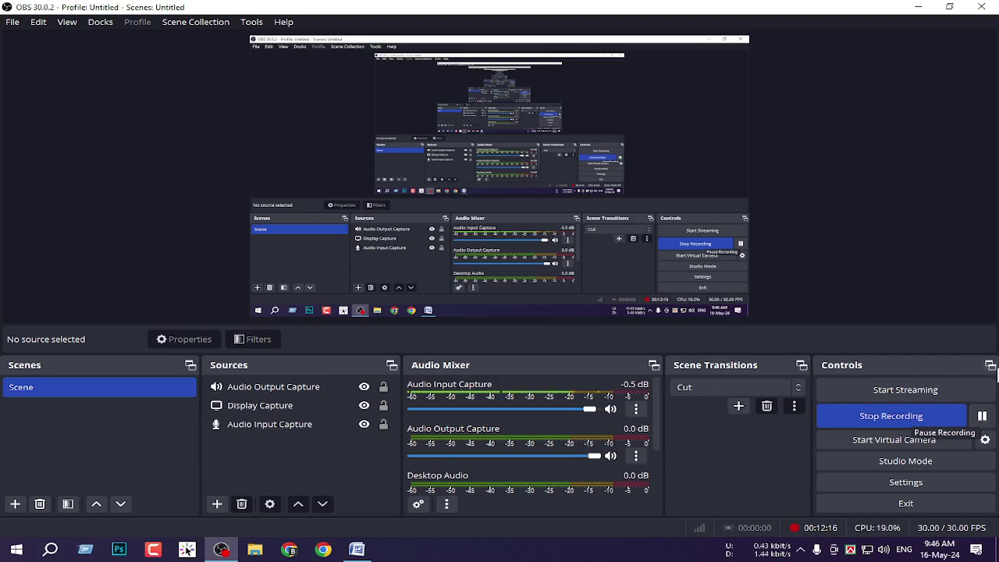
left_click(918, 7)
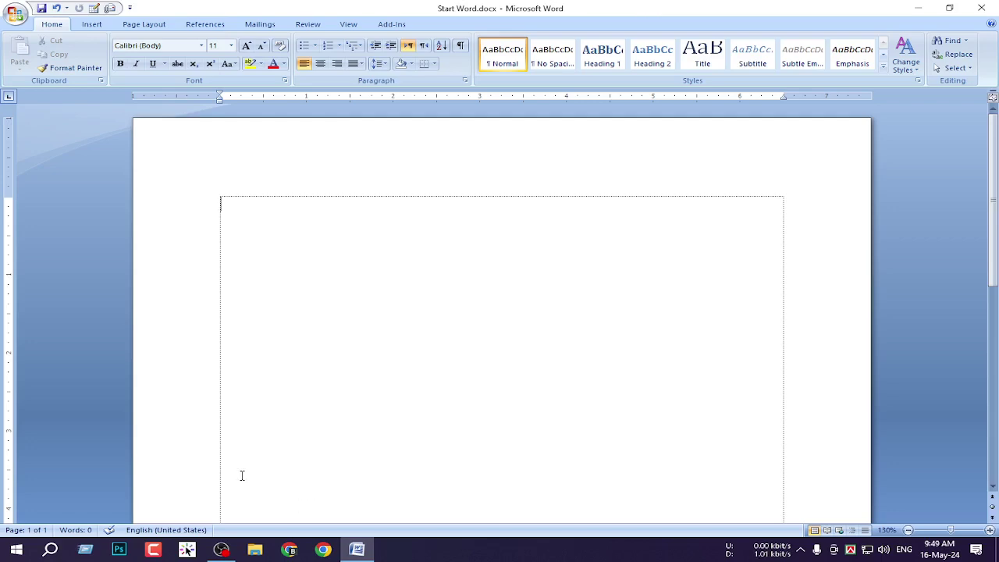
left_click(221, 550)
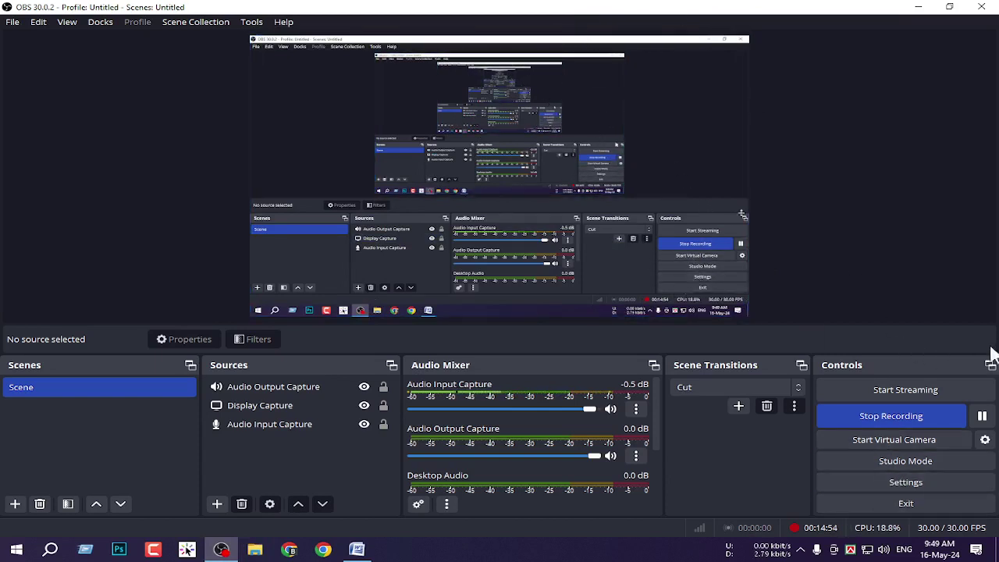
left_click(917, 7)
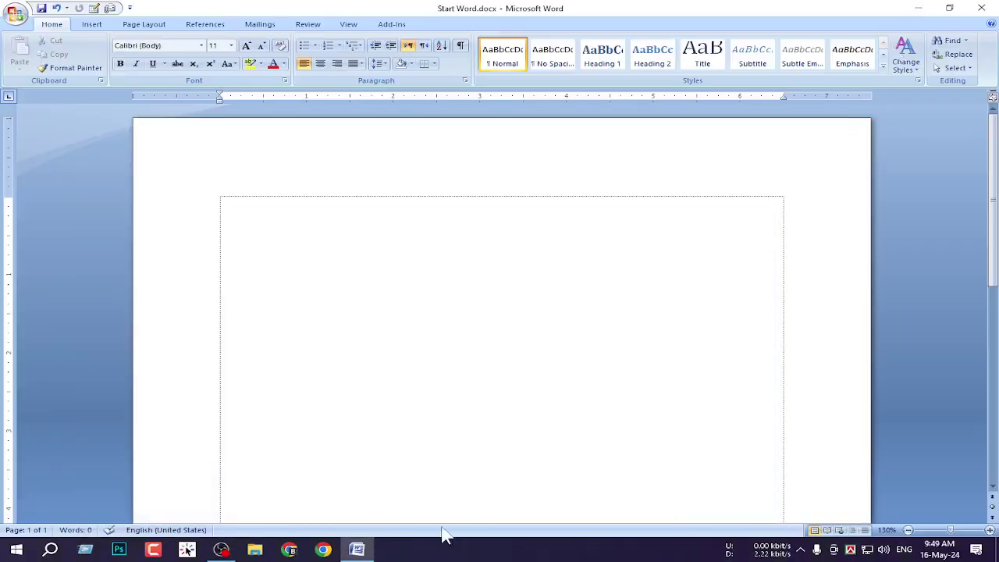
left_click(220, 549)
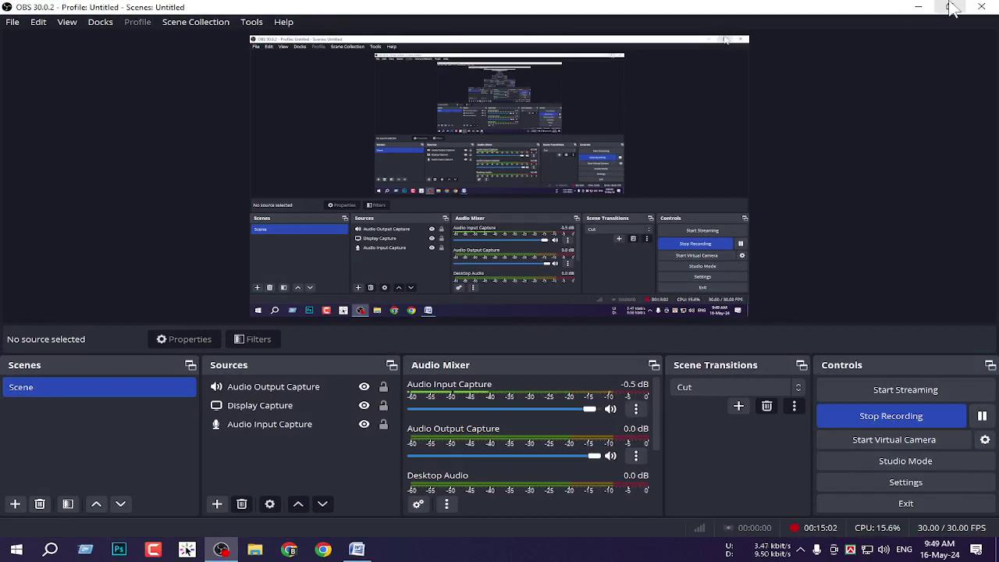
left_click(917, 8)
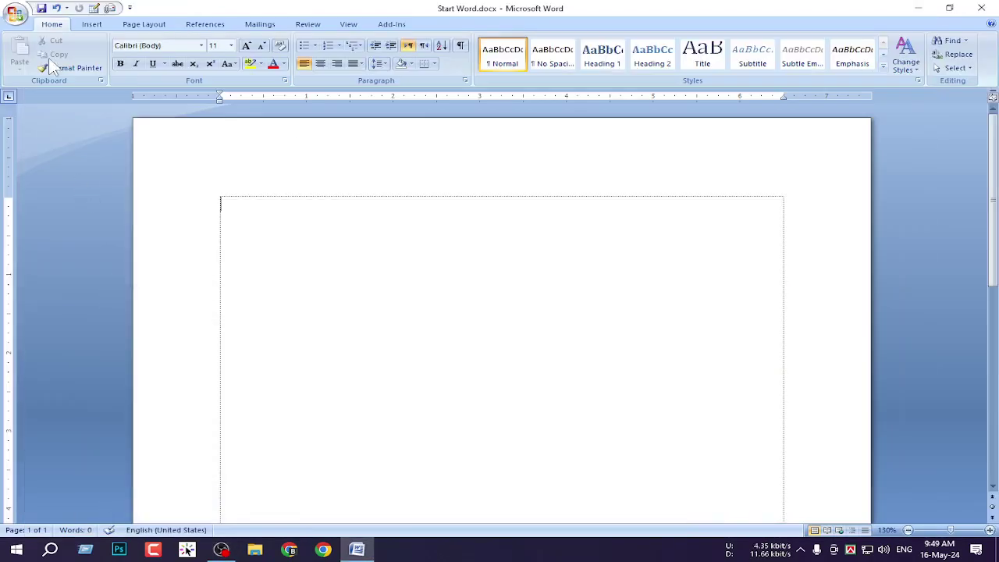
- Frame the ribbon's row of tab names with a screen-capture selection to point it out, and discard the capture
key("Print")
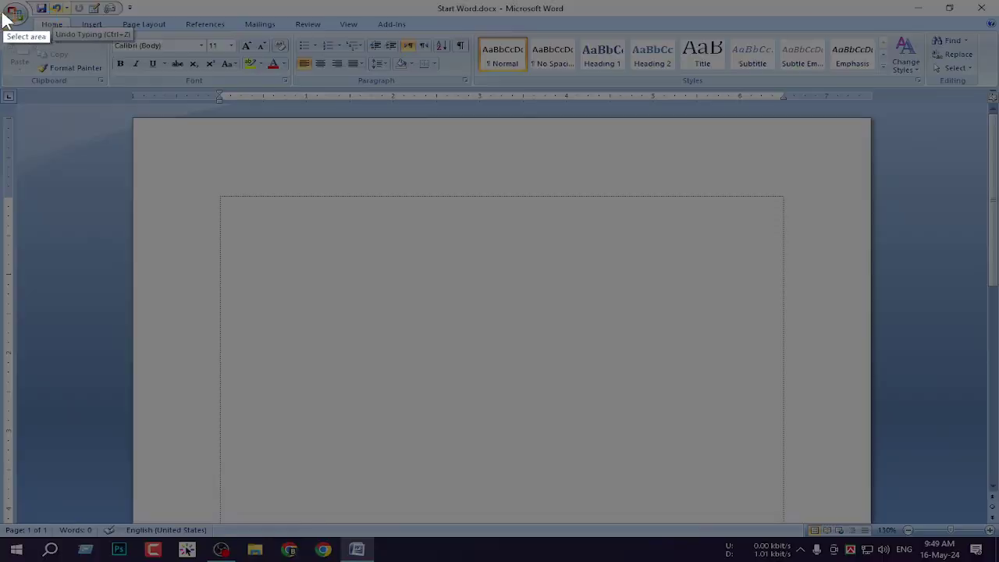
left_click_drag(7, 6, 530, 38)
left_click(517, 49)
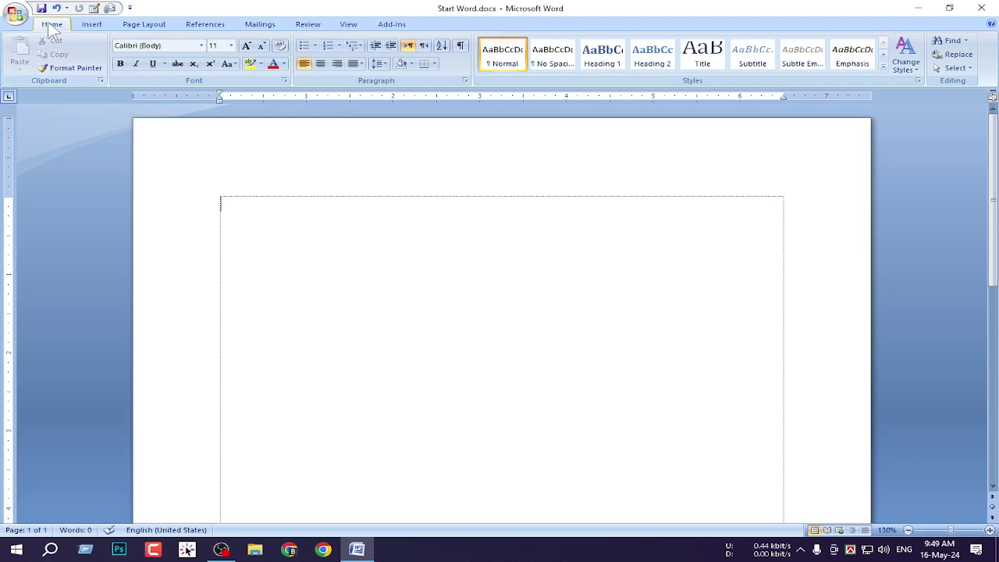
- View the Insert and Page Layout commands, and frame the first tab names with a 224x47 capture selection without saving it
left_click(92, 25)
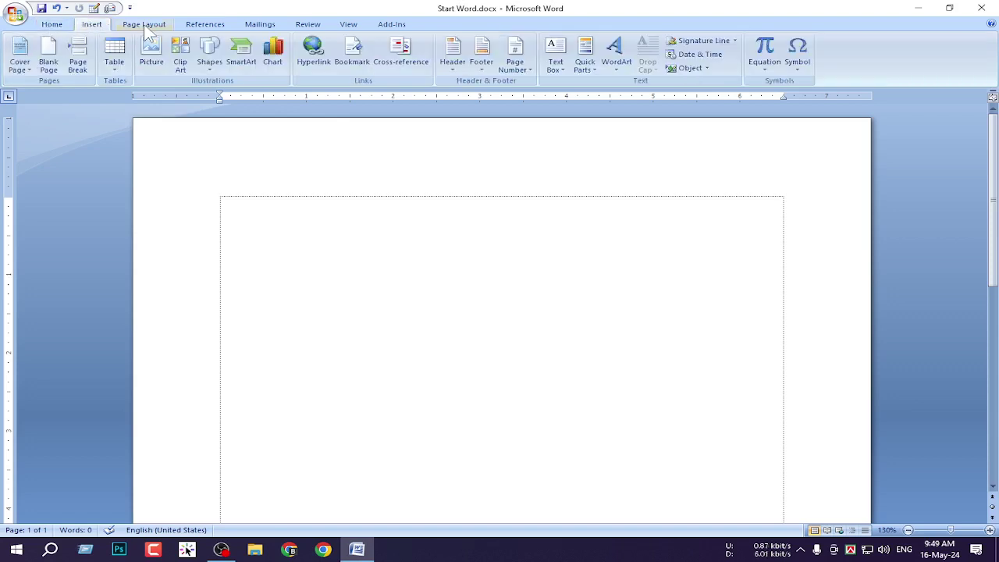
left_click(147, 27)
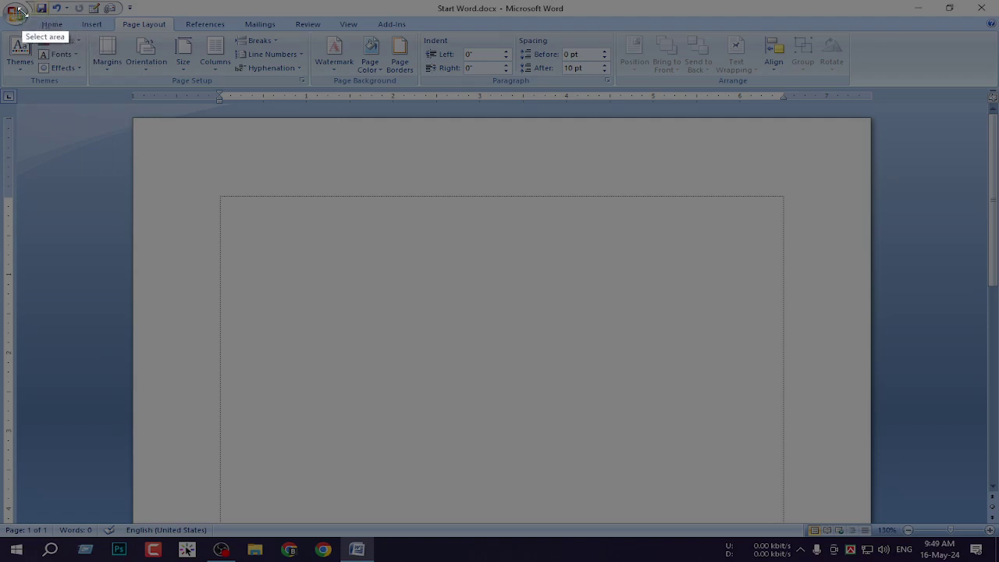
left_click_drag(21, 11, 178, 39)
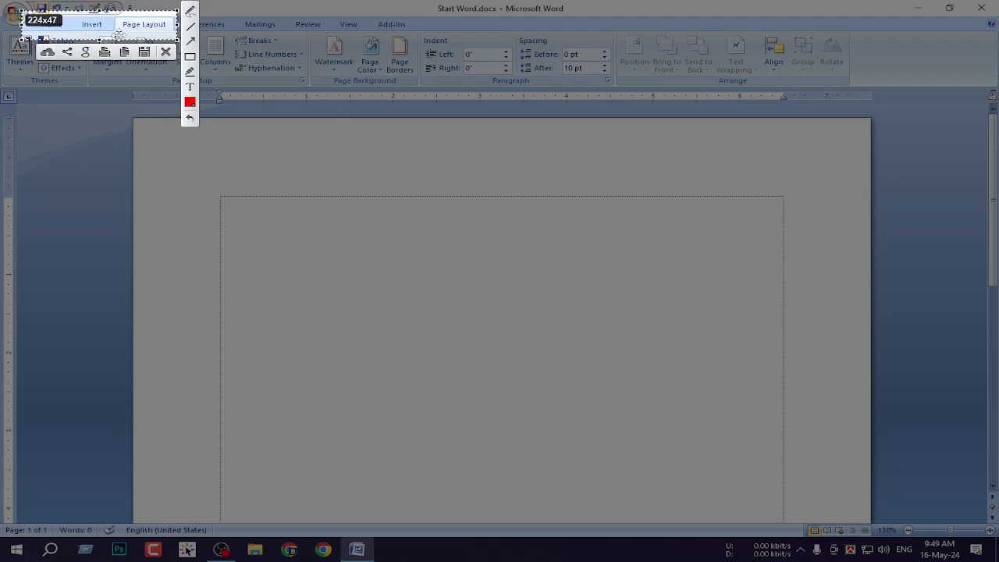
left_click(166, 53)
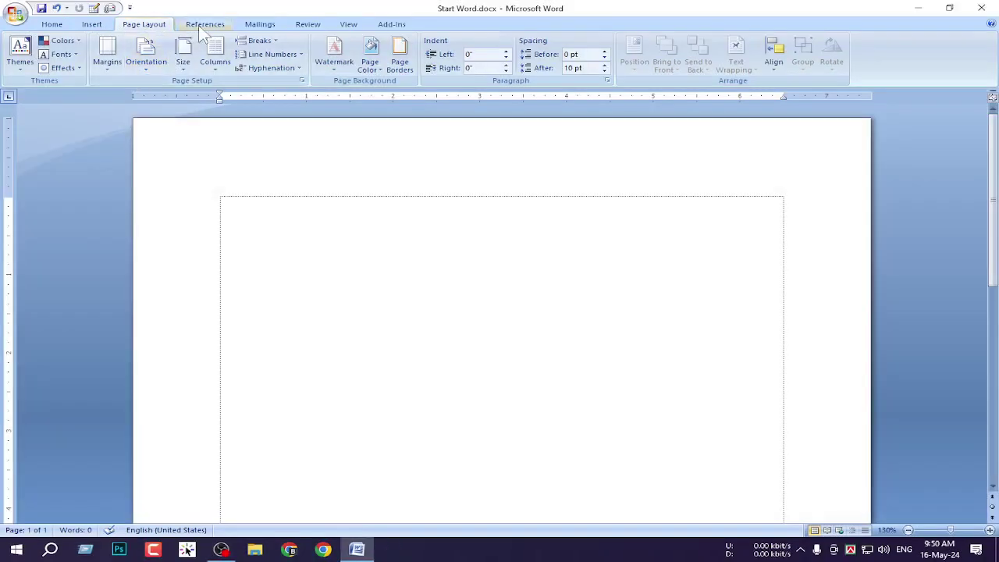
- View the References, Mailings, Review, View and Add-Ins commands in turn, and return to the Home commands
left_click(205, 25)
left_click(262, 24)
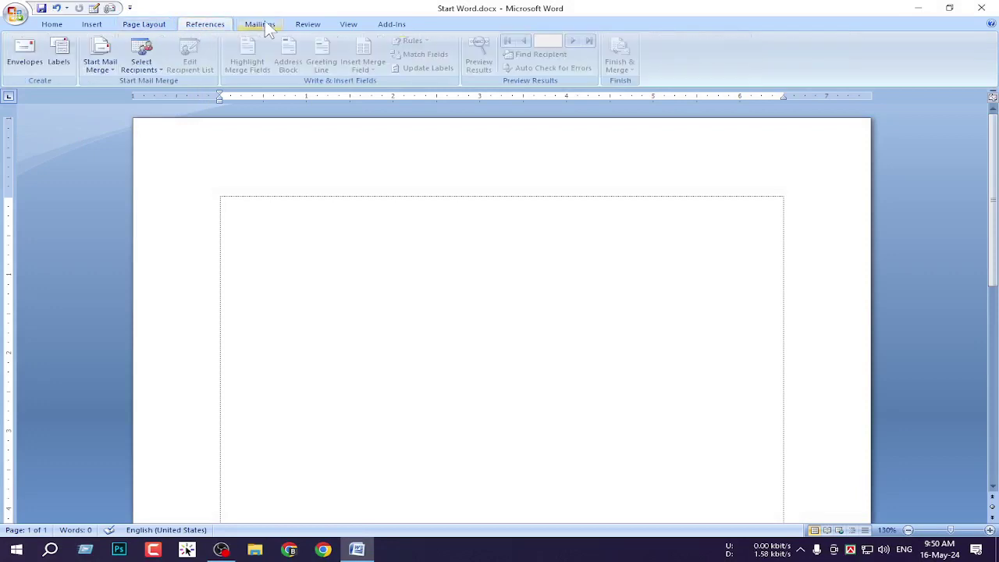
left_click(309, 26)
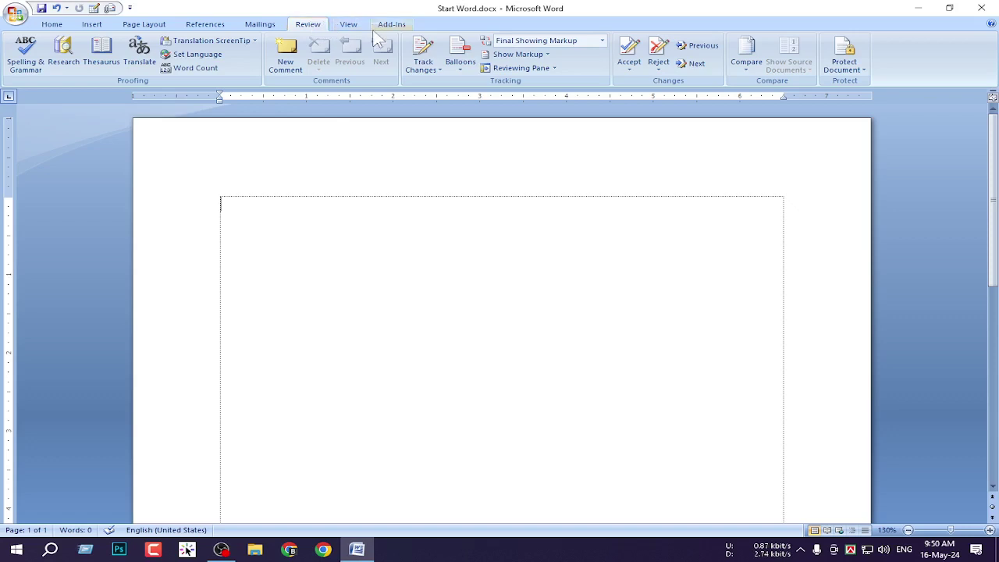
left_click(348, 25)
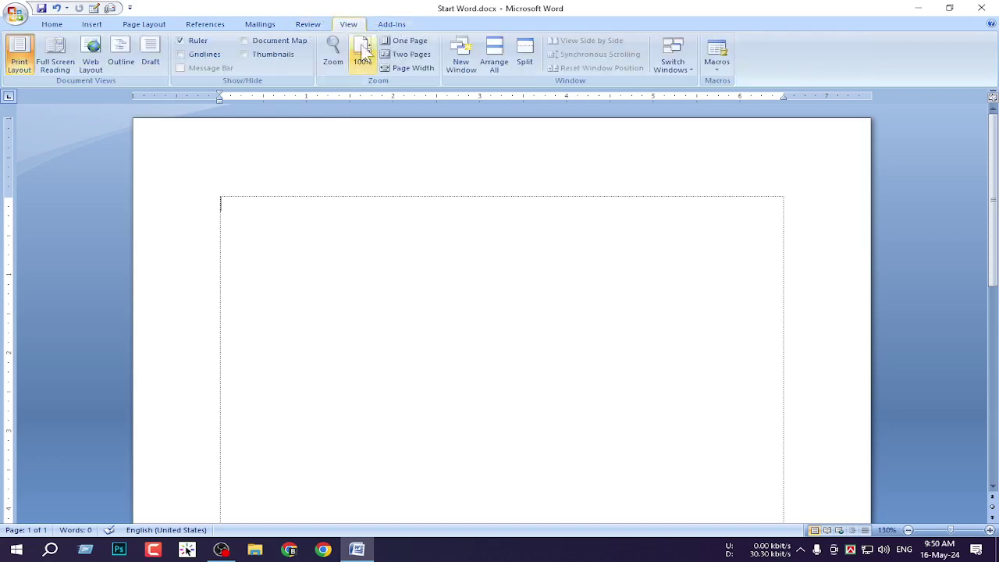
left_click(391, 25)
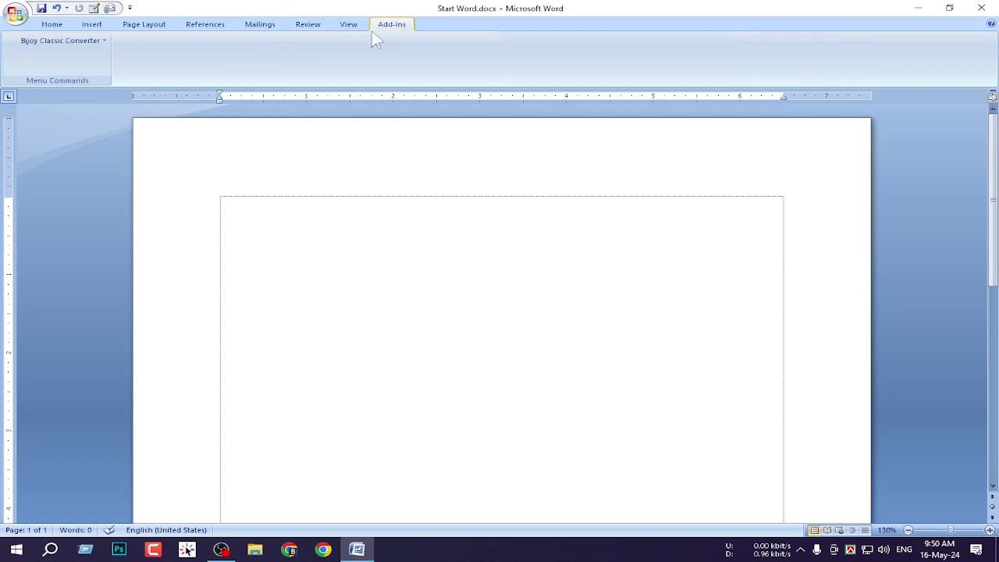
left_click(50, 28)
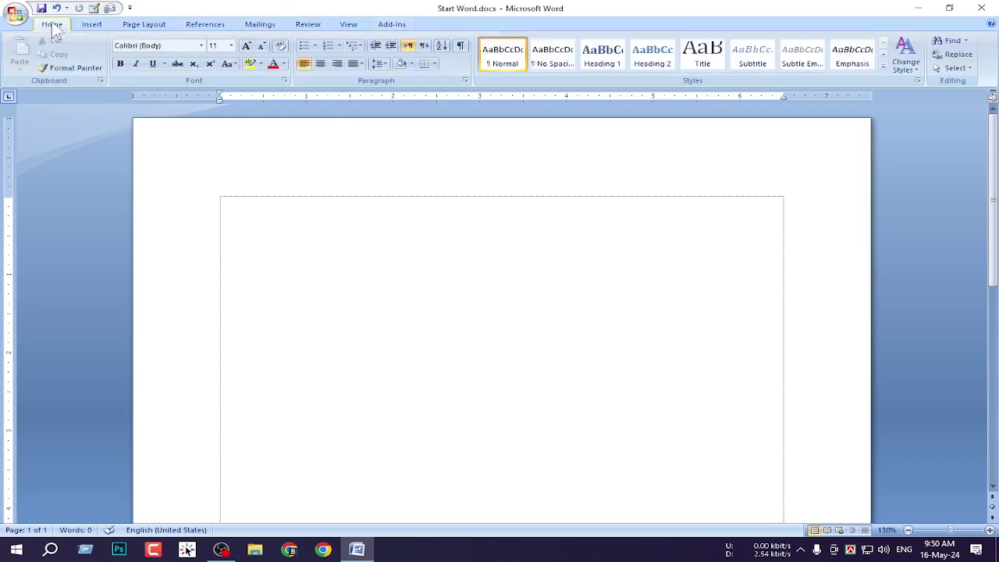
- Frame the first ribbon tab names with a 233x40 screen-capture selection to point them out, and discard the capture
key("Print")
left_click_drag(33, 12, 197, 37)
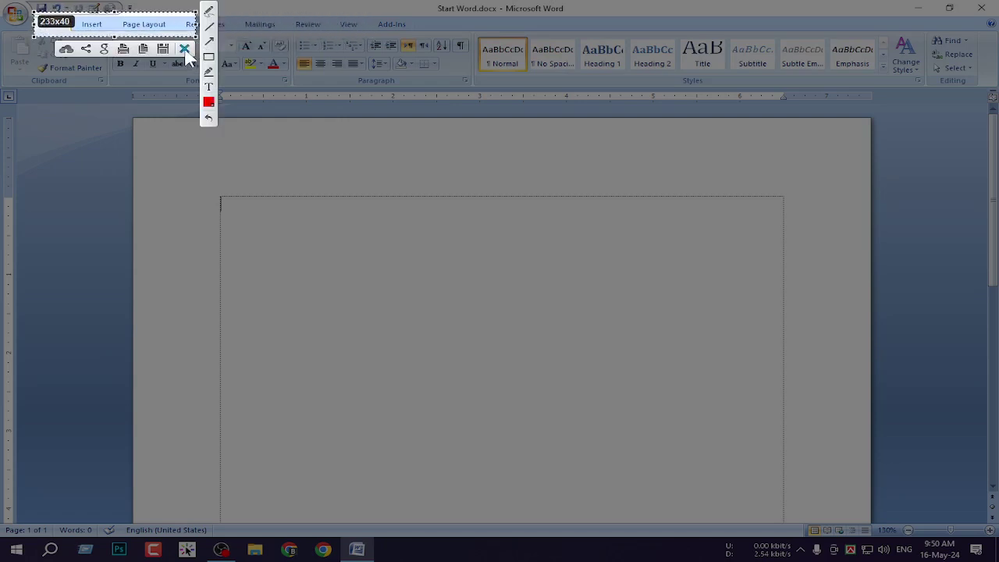
left_click(184, 51)
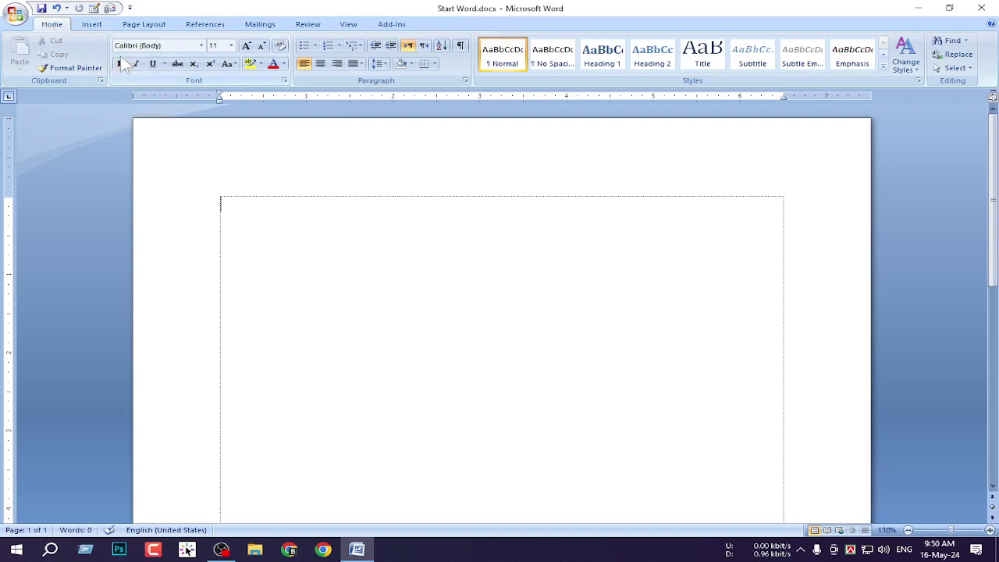
- Outline the Home tab's Clipboard, Font, Paragraph and Styles groups with red rectangles on a 1439x767 screen capture, and discard it
key("Print")
left_click_drag(1, 1, 998, 478)
left_click(984, 406)
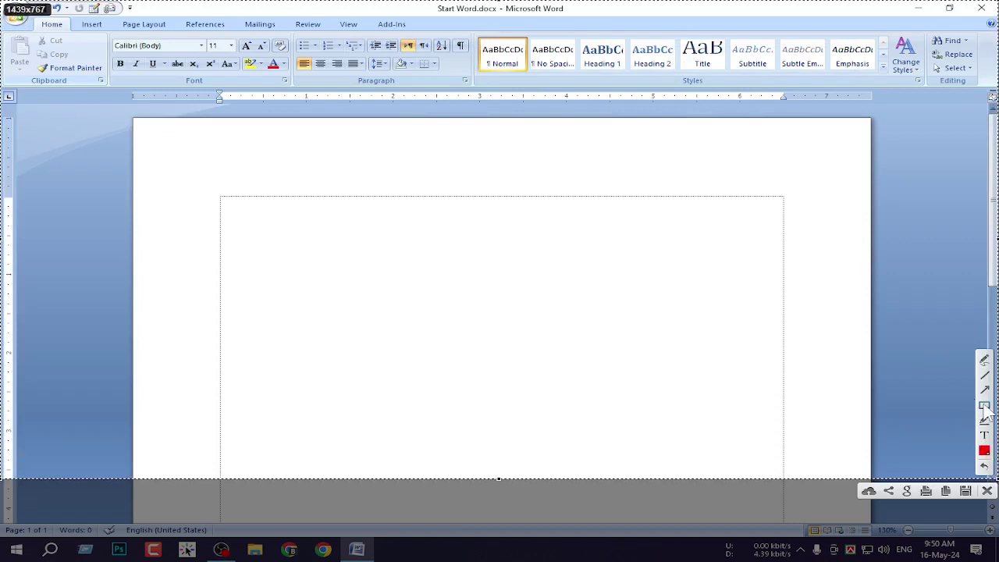
mouse_move(5, 13)
left_mouse_down()
mouse_move(116, 91)
mouse_move(109, 96)
left_mouse_up()
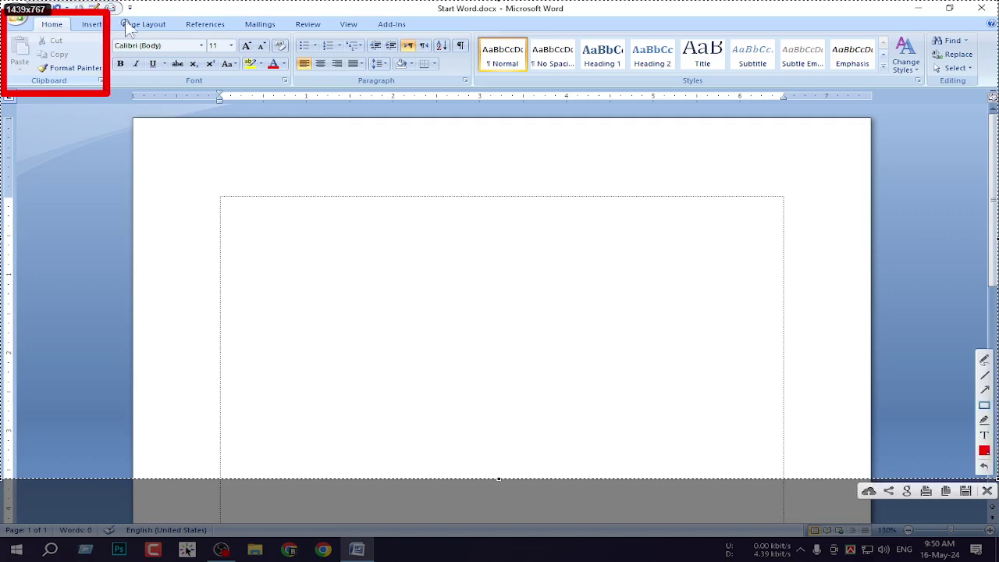
mouse_move(109, 11)
left_mouse_down()
mouse_move(247, 91)
mouse_move(291, 92)
left_mouse_up()
mouse_move(287, 10)
left_mouse_down()
mouse_move(392, 92)
mouse_move(476, 98)
left_mouse_up()
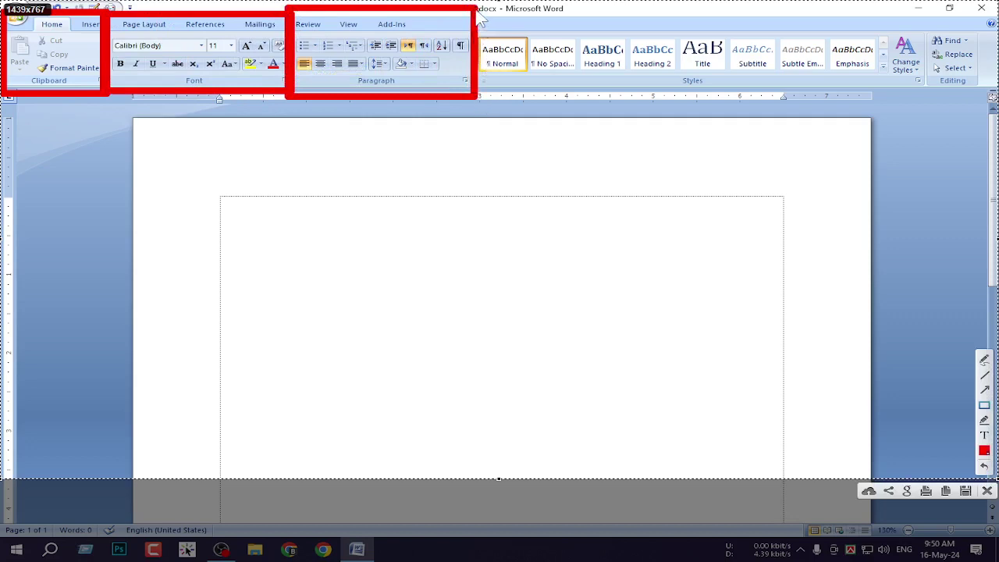
left_click_drag(474, 8, 931, 105)
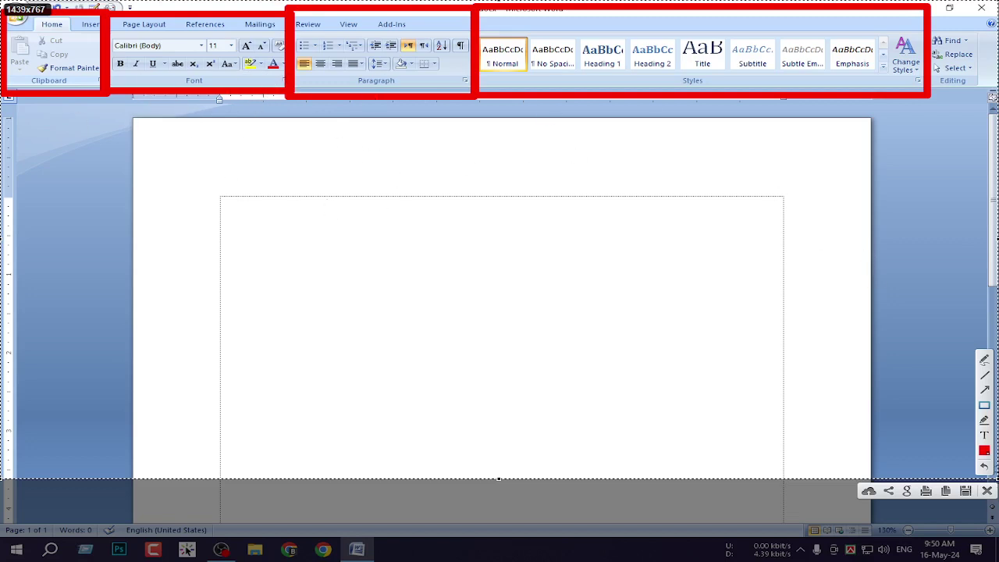
left_click(988, 493)
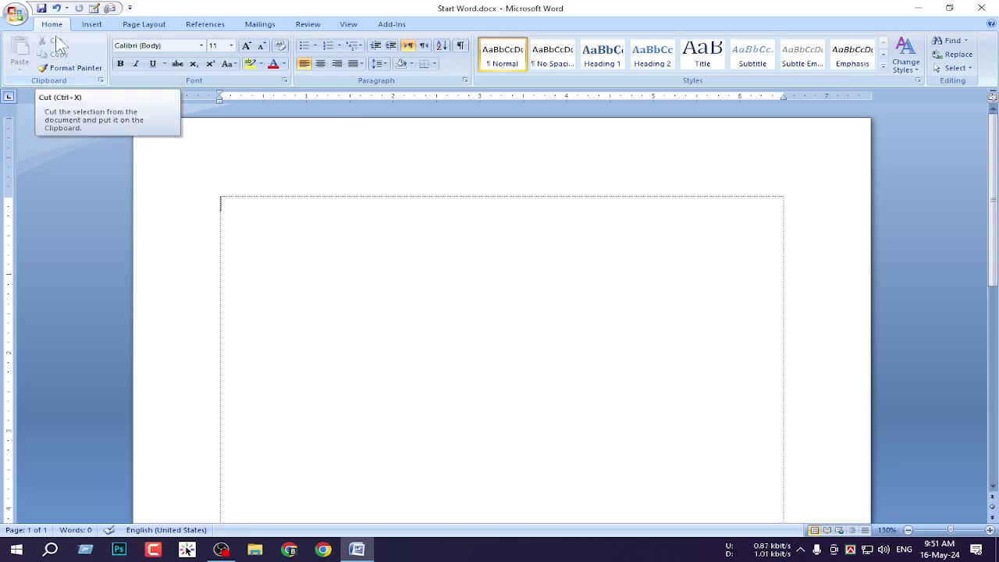
- Outline the Cut, Copy, Format Painter and Paste commands in red on a 181x156 capture of the Clipboard group, and close the capture
key("Print")
left_click_drag(3, 9, 125, 104)
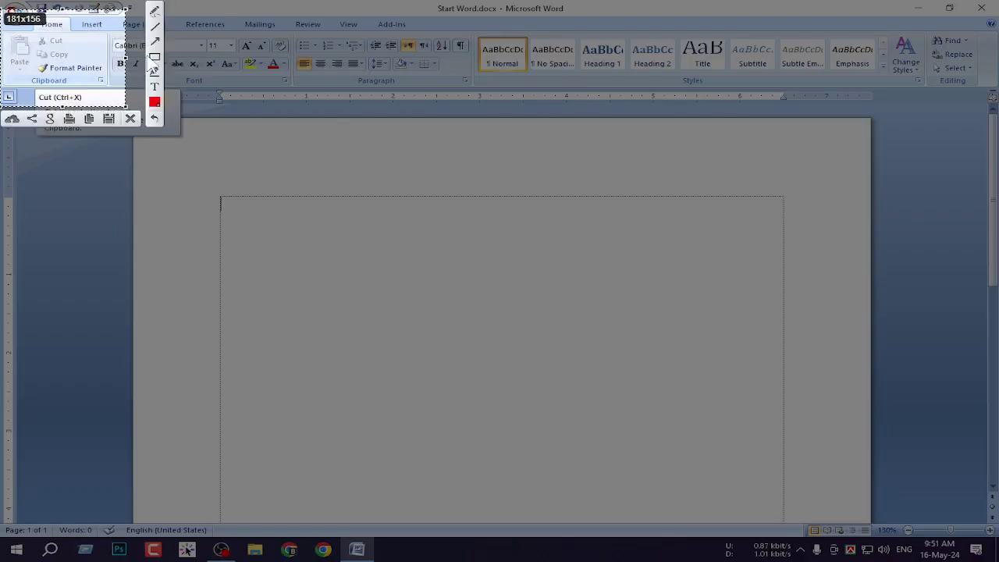
left_click(154, 56)
left_click_drag(23, 29, 99, 47)
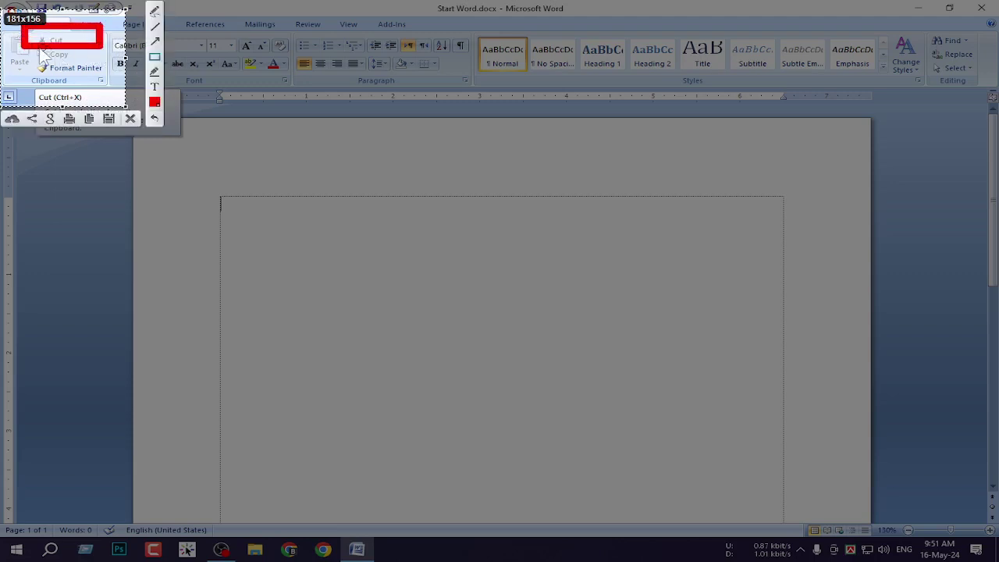
mouse_move(34, 49)
left_mouse_down()
mouse_move(96, 56)
mouse_move(28, 62)
mouse_move(103, 70)
mouse_move(114, 82)
left_mouse_up()
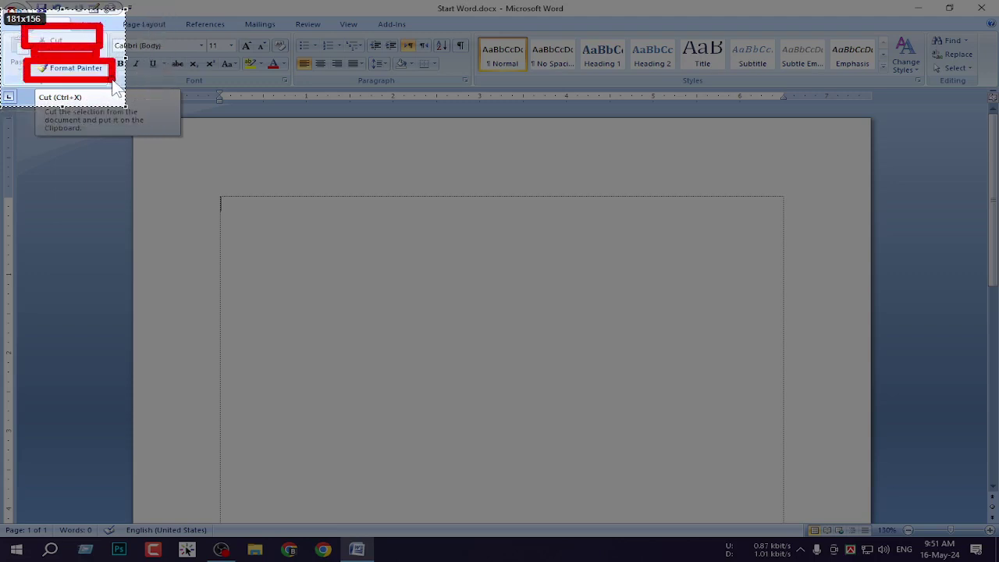
left_click_drag(4, 28, 34, 81)
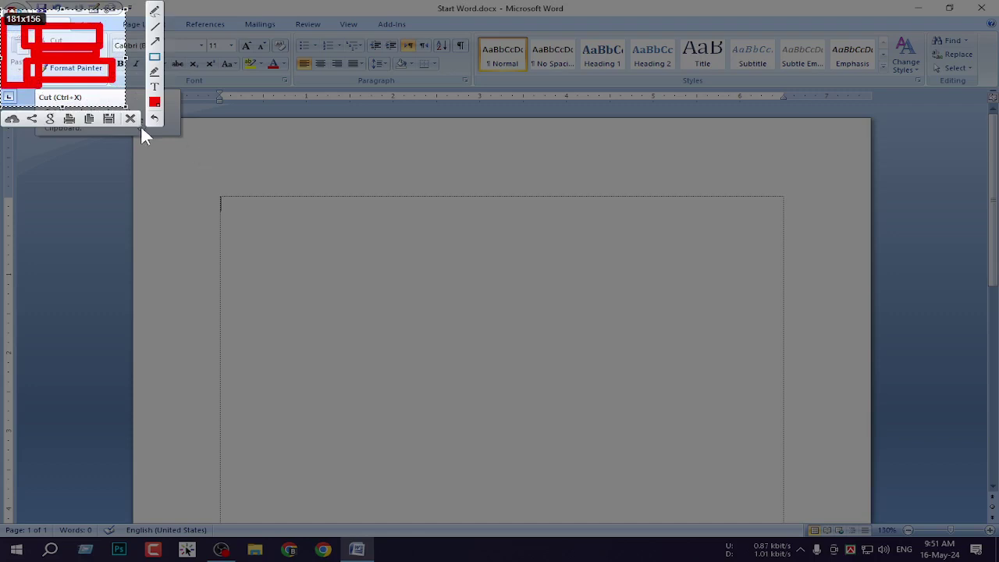
key("ctrl+c")
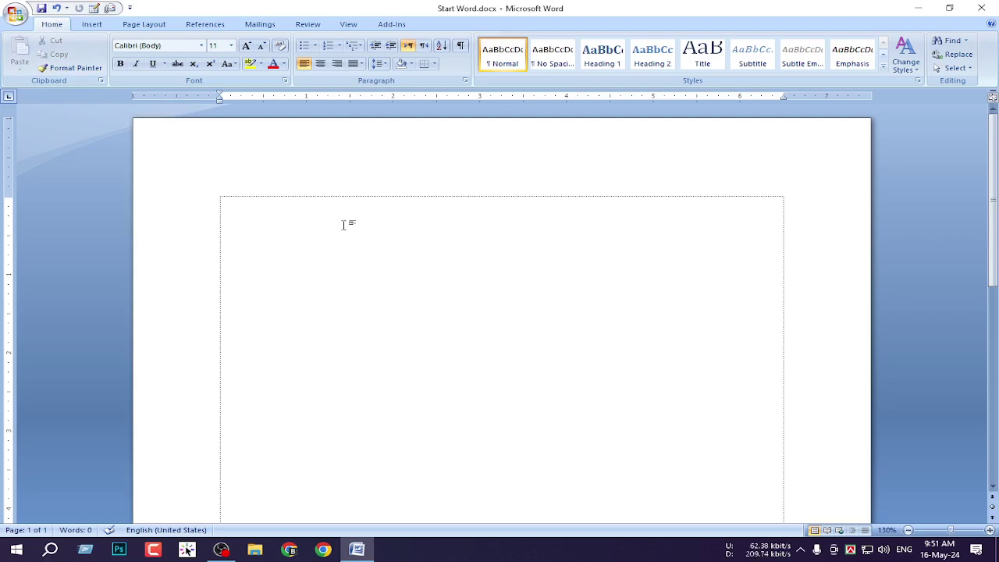
- Write the heading "What is Cut ?" on the document's first line and set its font size to 26
type("What is ")
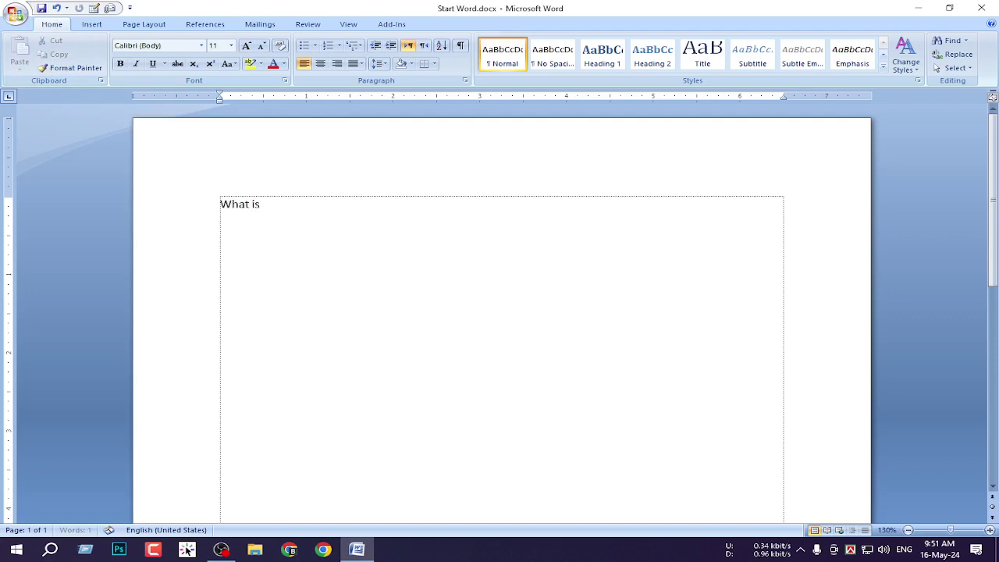
type("Cut ?")
key("Return")
key("ctrl+a")
left_click(231, 45)
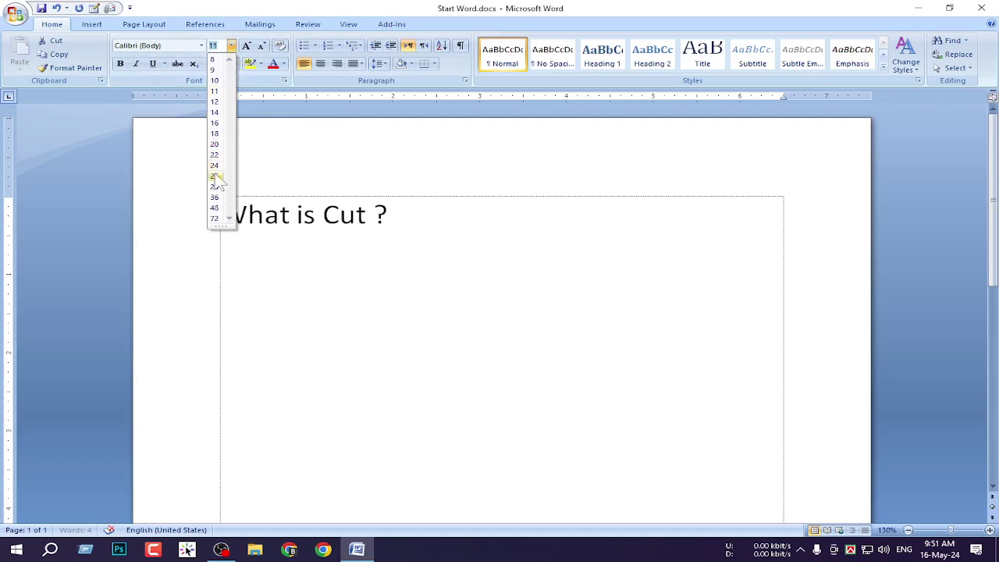
left_click(217, 177)
left_click(262, 262)
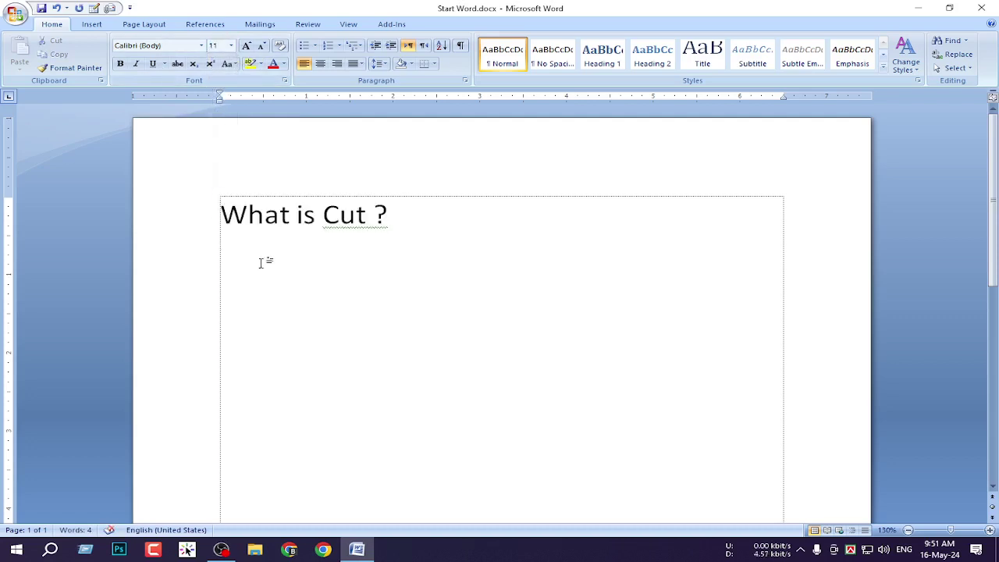
- Add the answer line "= Just Simple text." below the heading at font size 24
type("-")
left_click(218, 254)
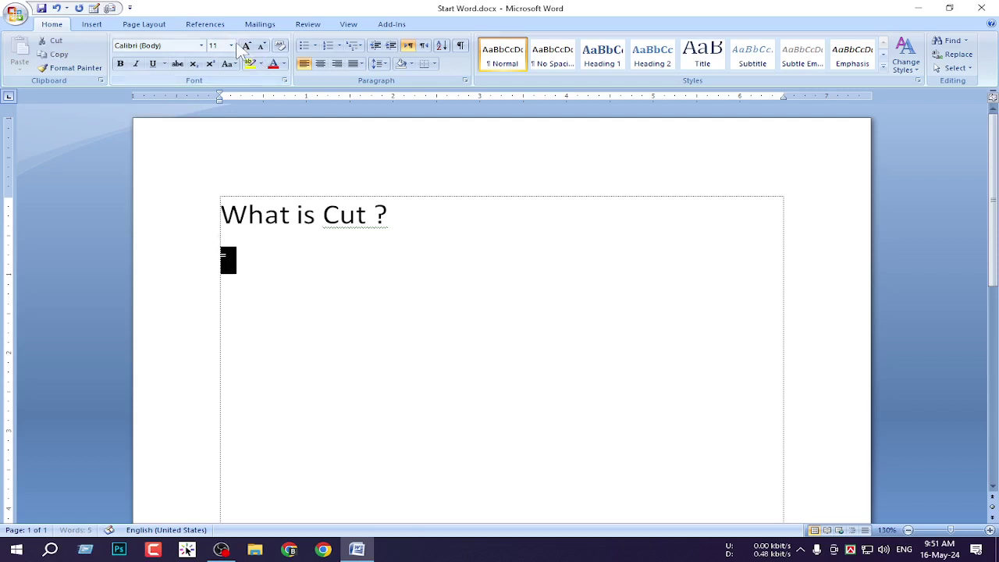
left_click(231, 45)
left_click(222, 164)
left_click(274, 266)
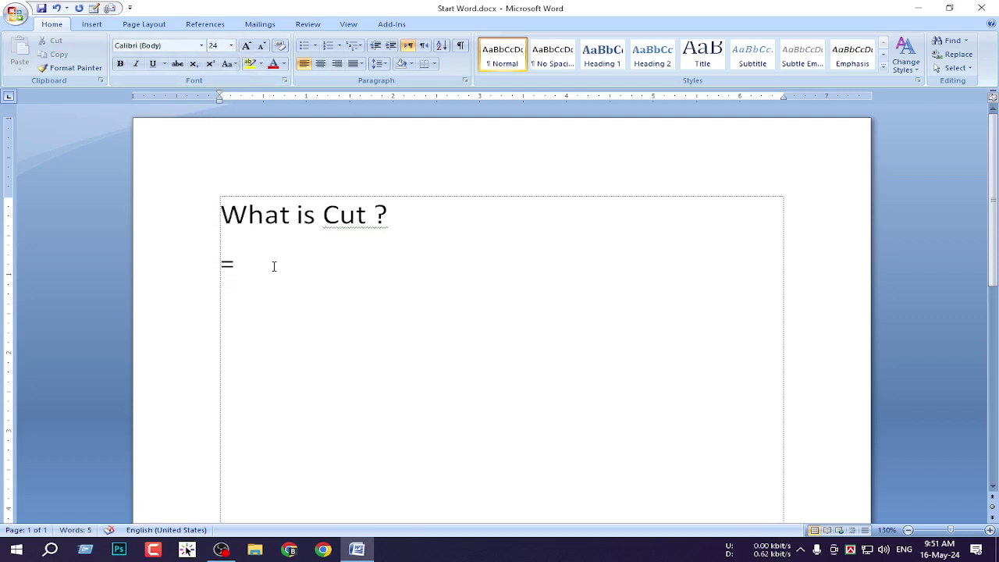
type("Just Simpk")
key("BackSpace")
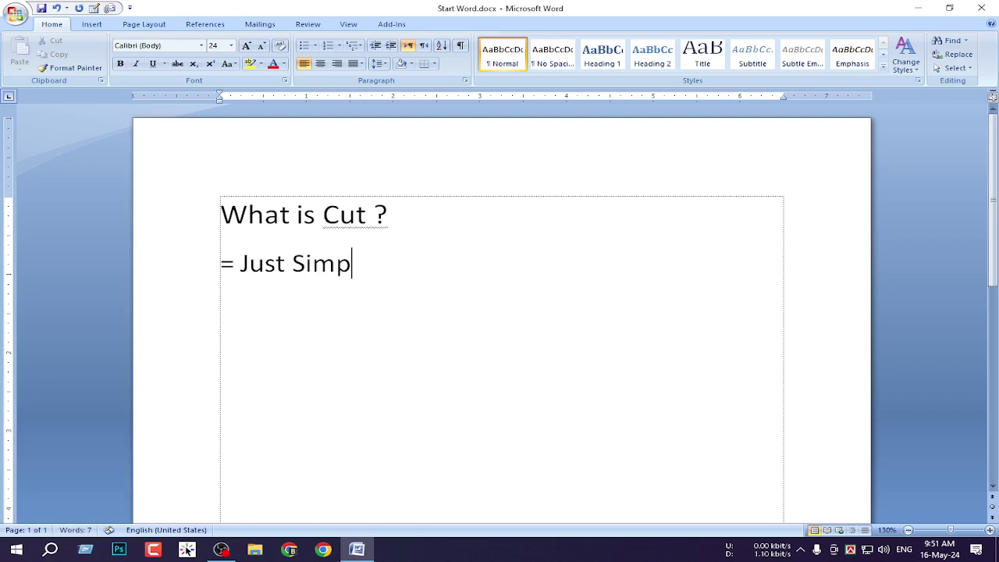
type("le text")
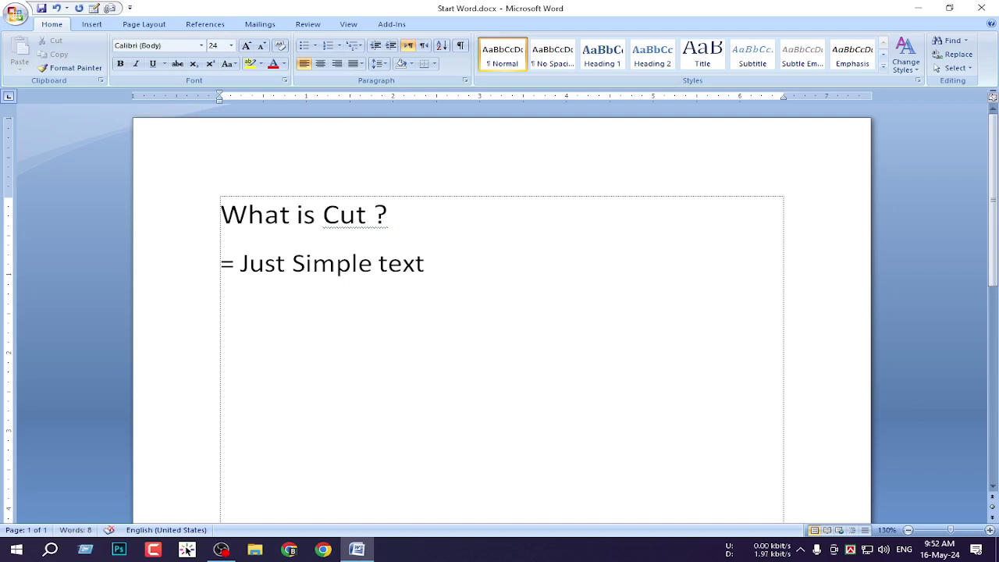
type(".")
- Leave two blank lines below the answer and add three lines that each hold only an equals sign
key("Return")
key("Return")
key("Return")
type("=")
key("Return")
type("=")
key("Return")
type("=")
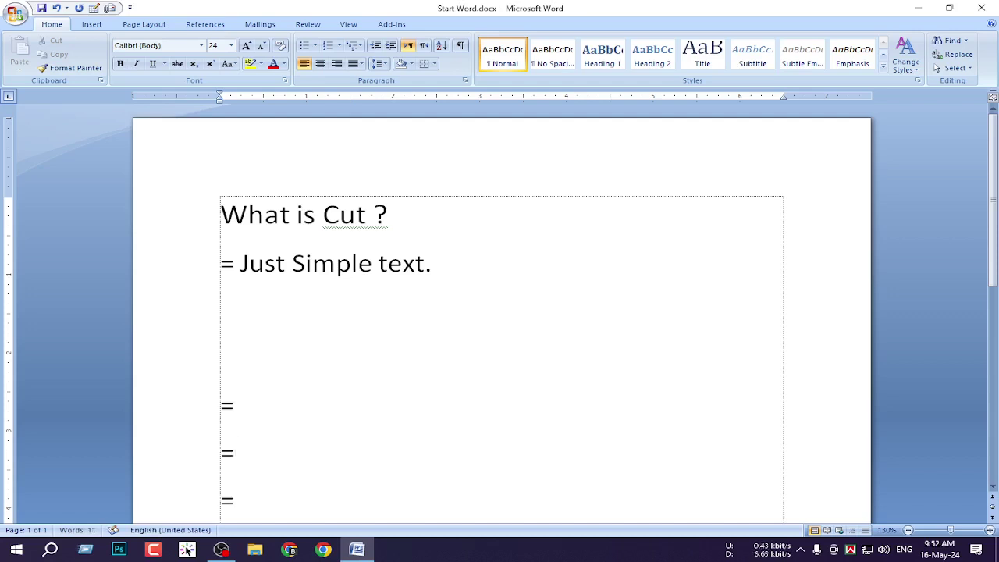
- Highlight the heading and the "Just Simple text." answer, and place the cursor at the empty "=" lines to point them out
scroll(437, 283, "down", 1)
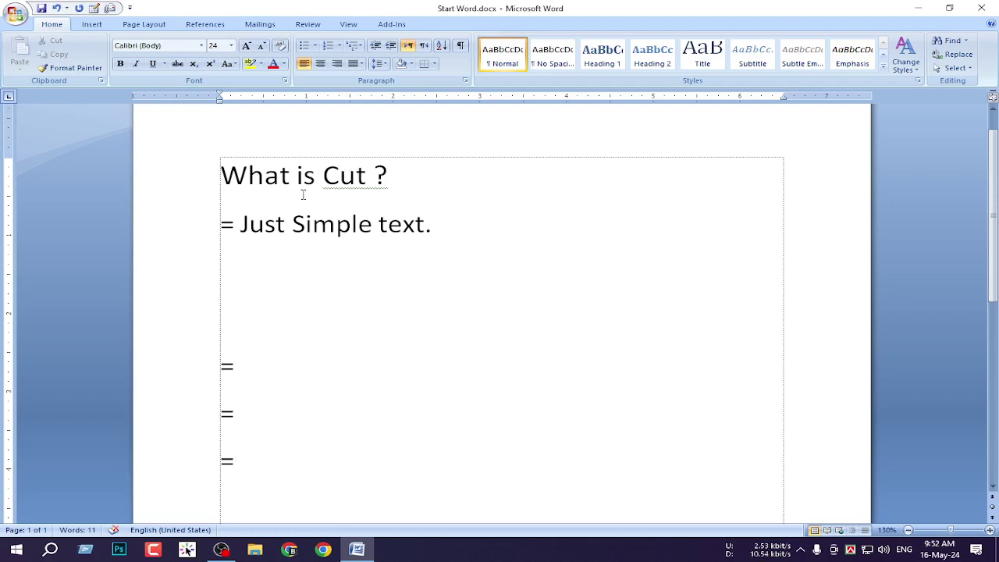
left_click(135, 153)
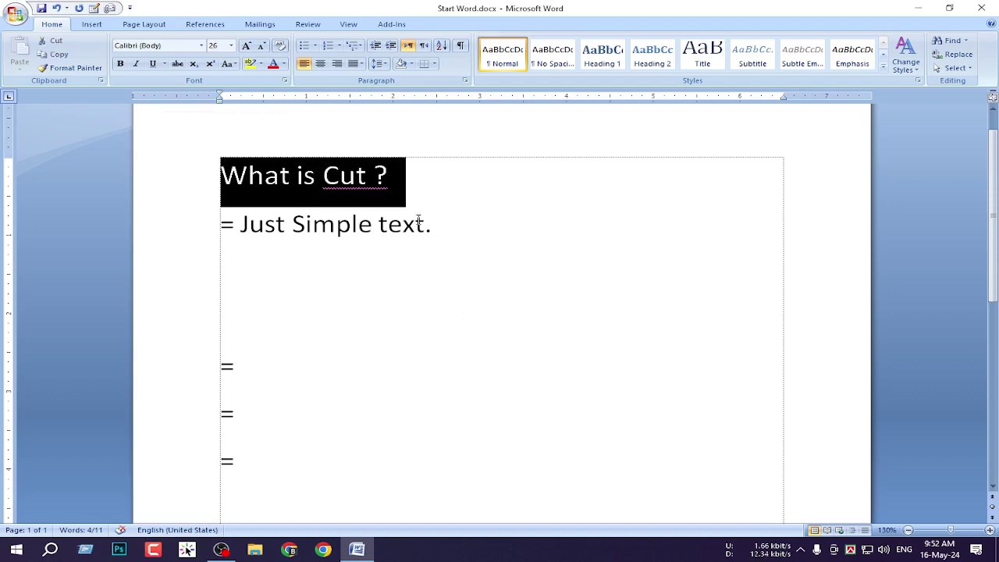
left_click(459, 228)
left_click_drag(452, 228, 239, 226)
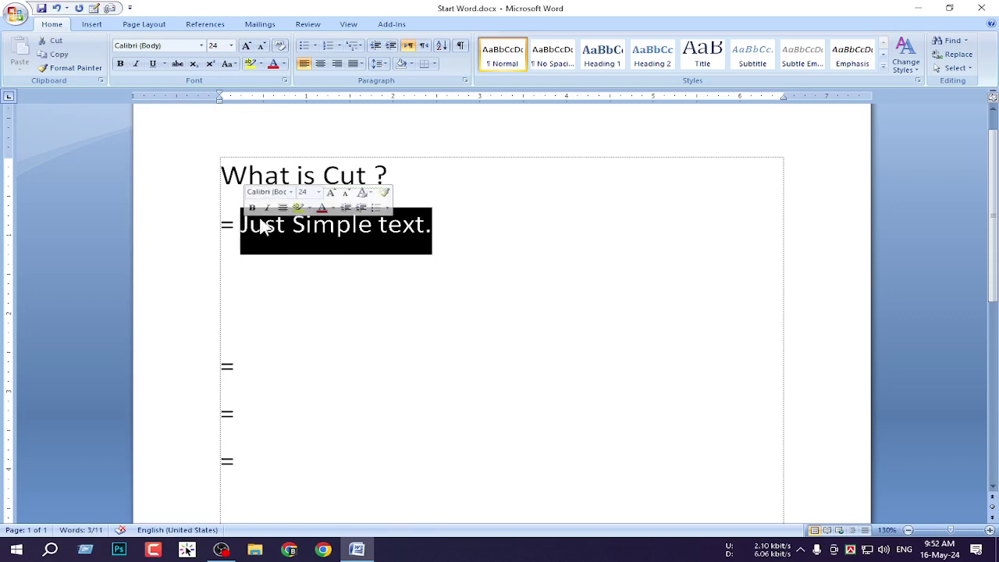
left_click(438, 234)
left_click_drag(457, 227, 239, 226)
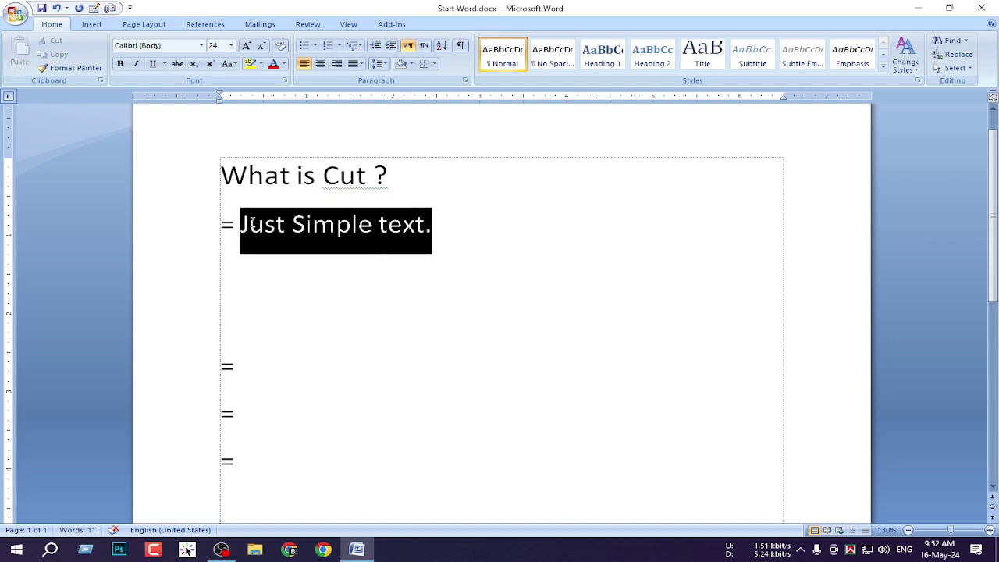
scroll(272, 326, "down", 1)
left_click(261, 328)
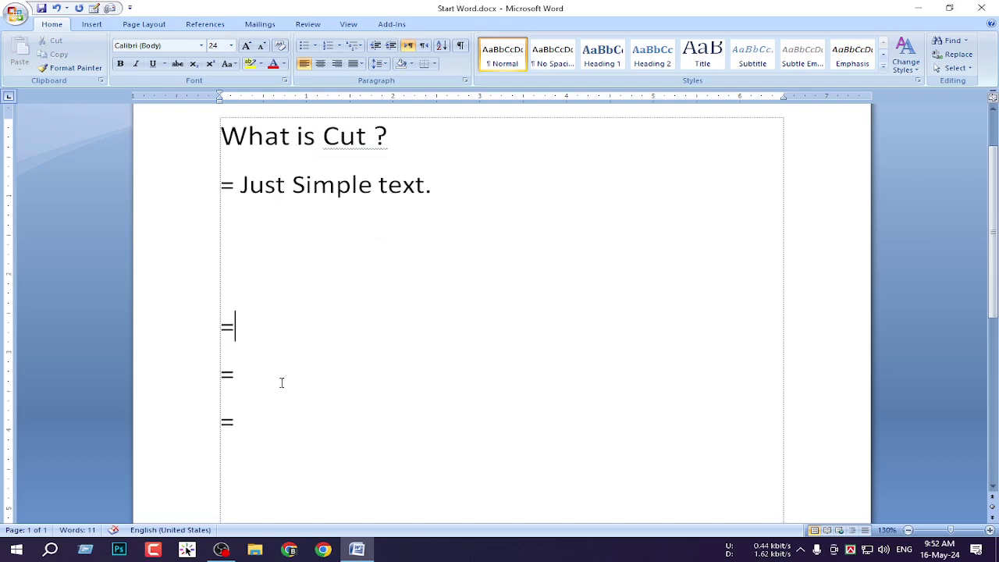
left_click(284, 382)
left_click(271, 326)
left_click(258, 371)
- Retype "Just Simple text" by hand after the first empty equals sign
left_click(260, 328)
scroll(303, 346, "up", 1)
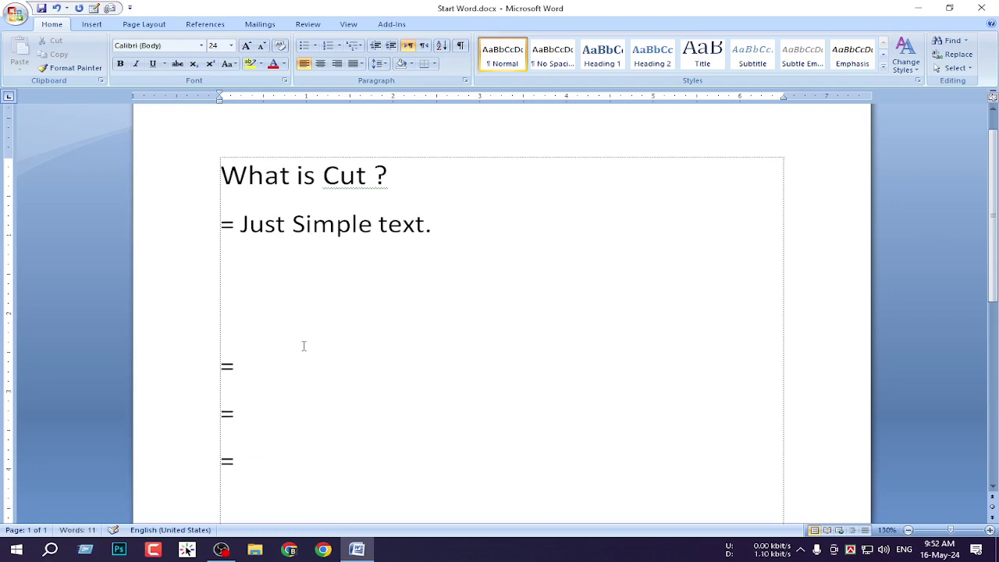
type("Jusr")
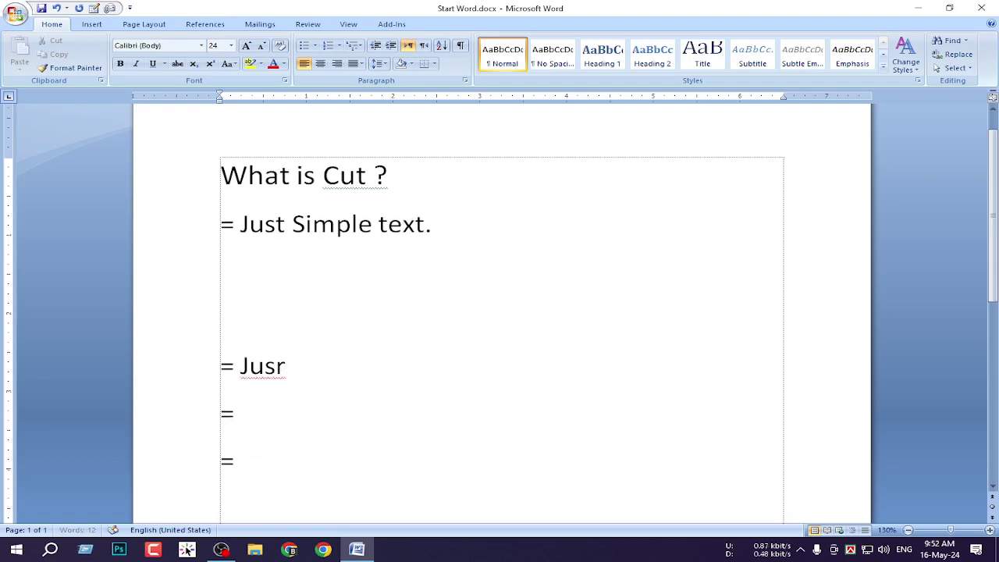
key("BackSpace")
key("BackSpace")
type("t Simp")
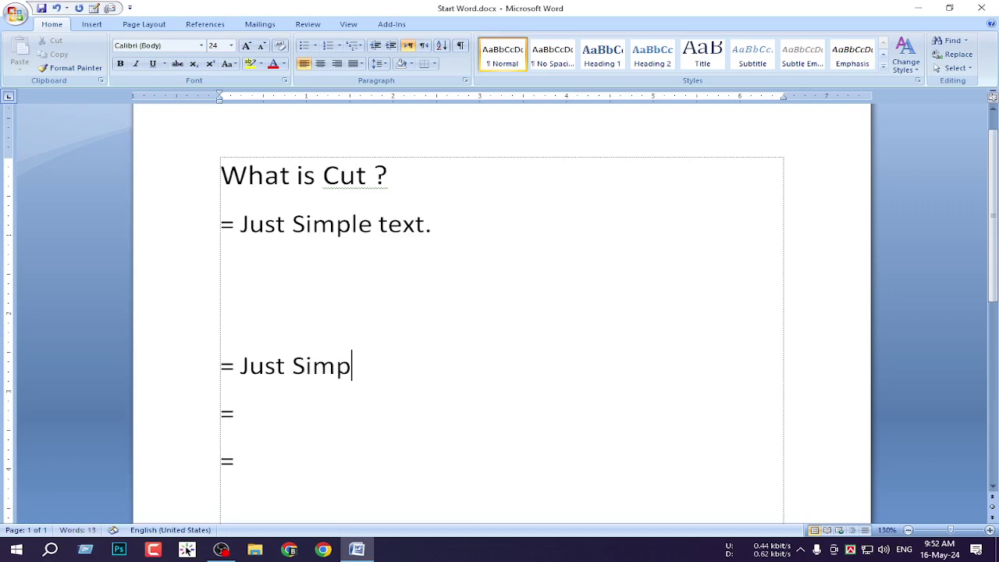
type("le text")
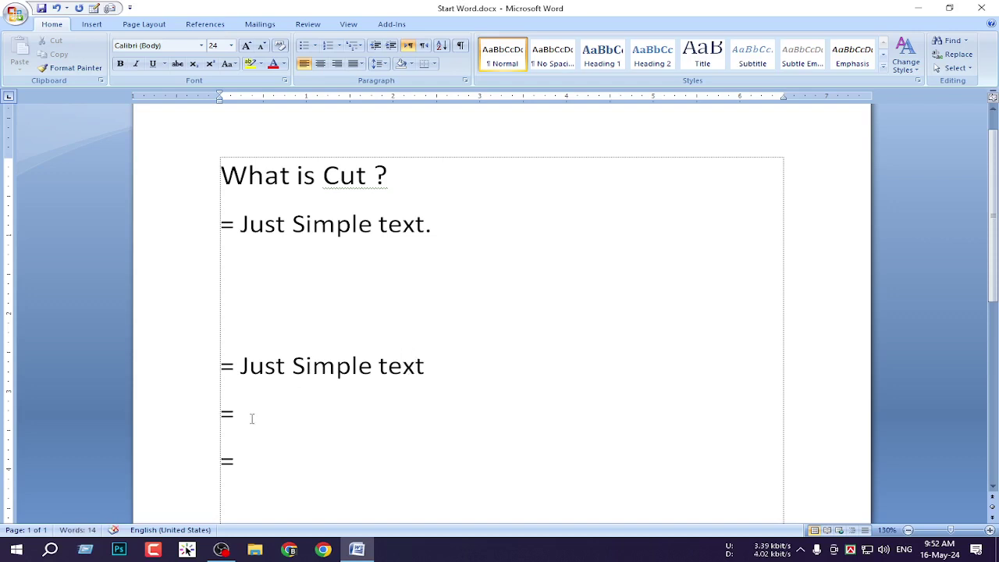
- Select the retyped "Just Simple text" in the lower line, comparing it with the original, and cut it
left_click(283, 481)
left_click_drag(195, 367, 240, 365)
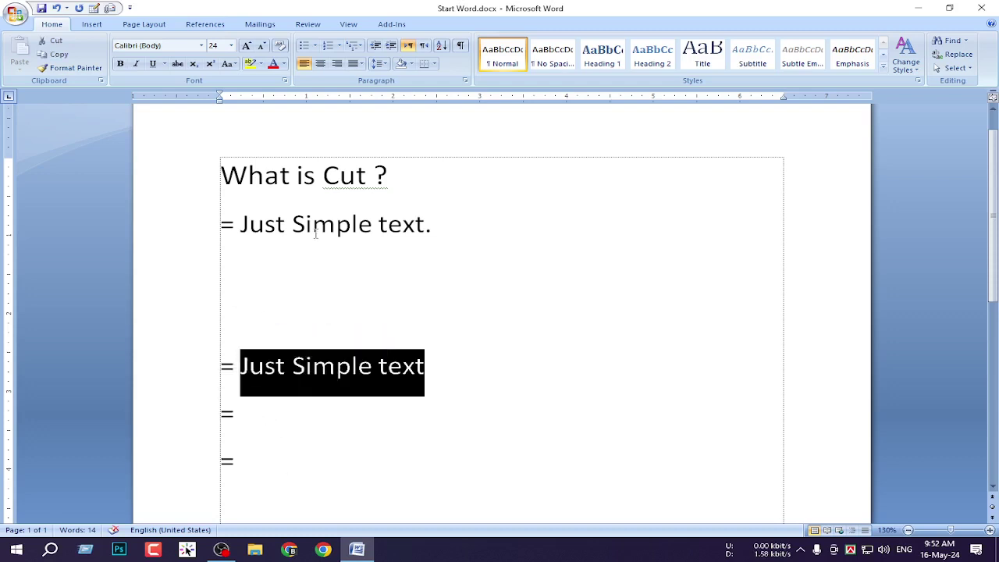
left_click_drag(496, 225, 264, 211)
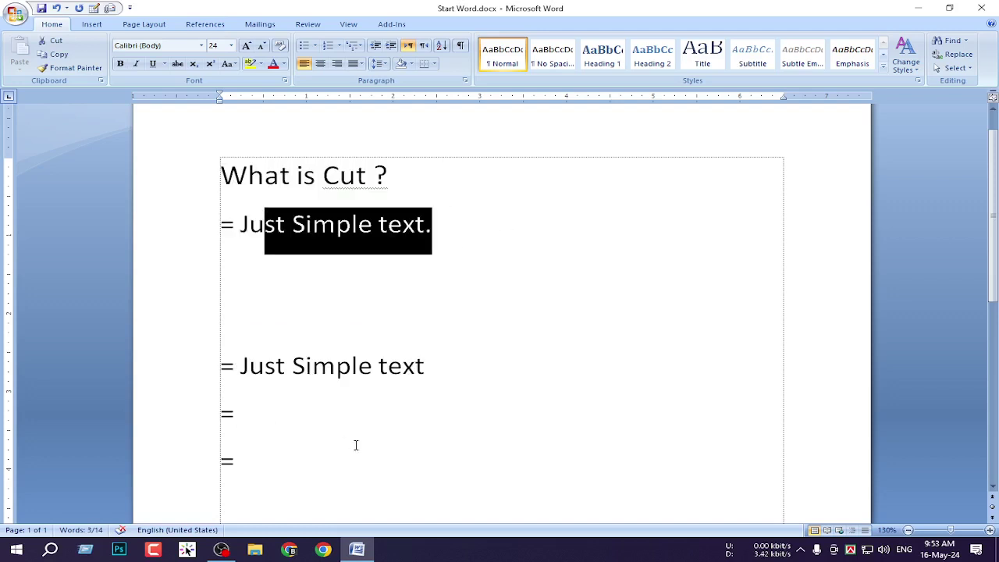
left_click_drag(425, 365, 244, 367)
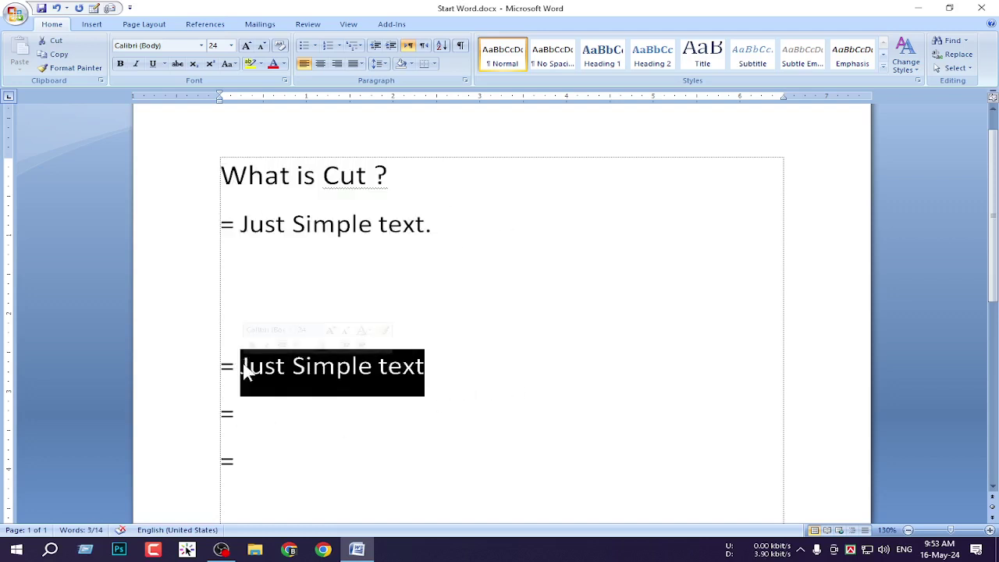
key("ctrl+x")
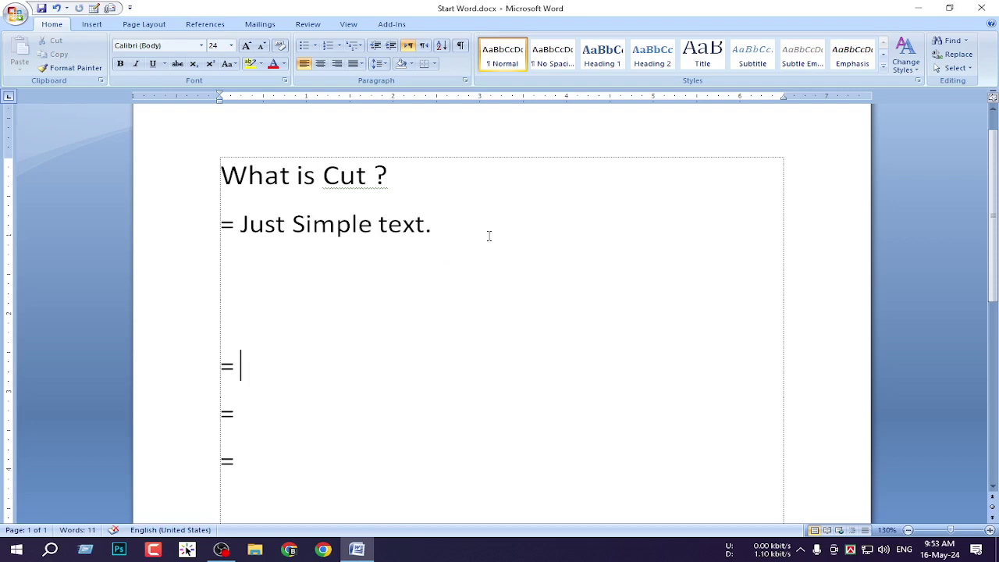
- Highlight the original "Just Simple text." and place the cursor at the empty "=" lines to show where it could go
left_click_drag(478, 234, 238, 225)
left_click(263, 376)
left_click_drag(477, 231, 266, 224)
left_click(266, 381)
left_click(292, 471)
left_click(273, 404)
left_click(266, 356)
left_click_drag(448, 226, 266, 228)
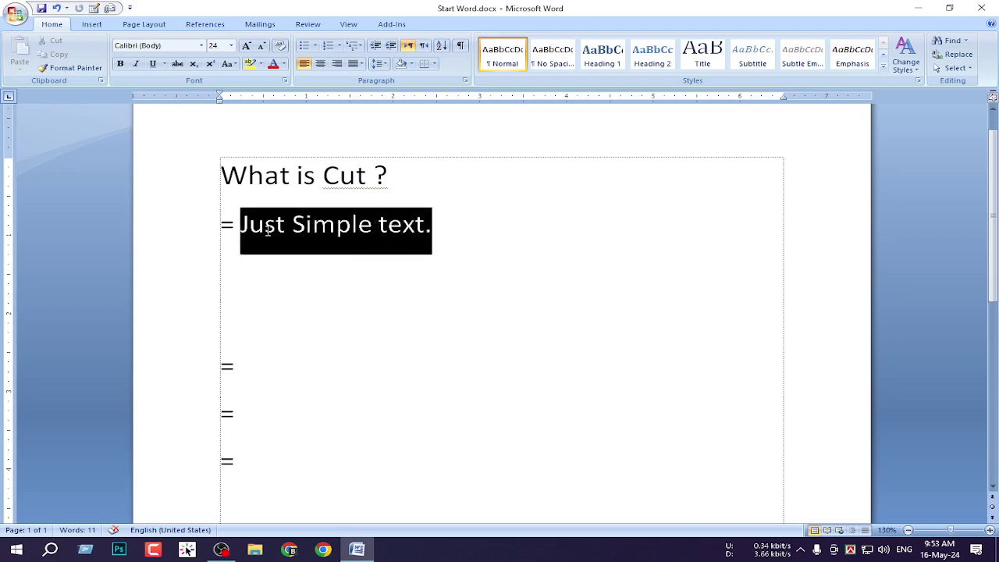
left_click(474, 238)
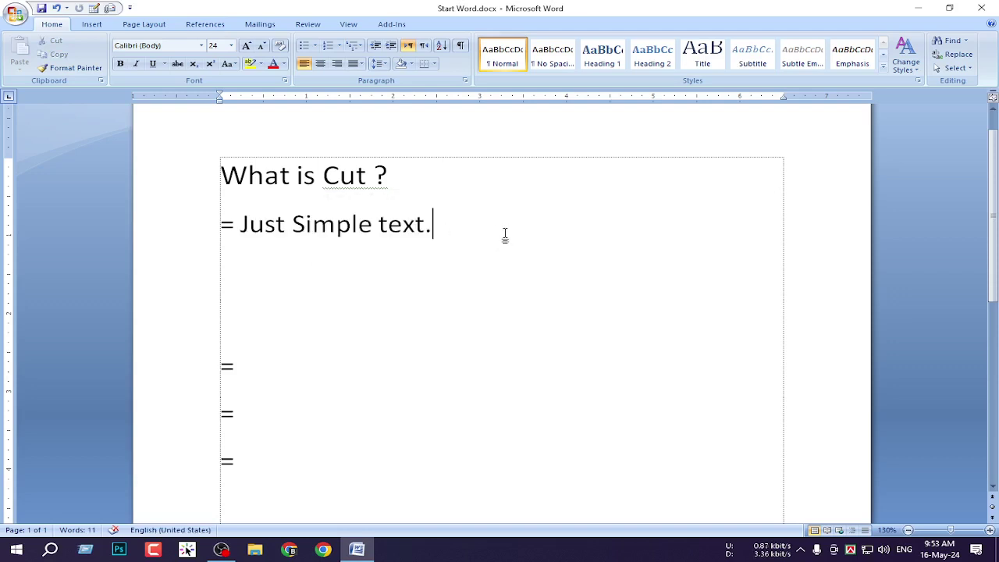
- Select the "Just Simple text." answer under the "What is Cut ?" heading and cut it
left_click_drag(441, 236, 343, 233)
left_click(475, 238)
left_click(641, 234)
left_click_drag(640, 234, 244, 238)
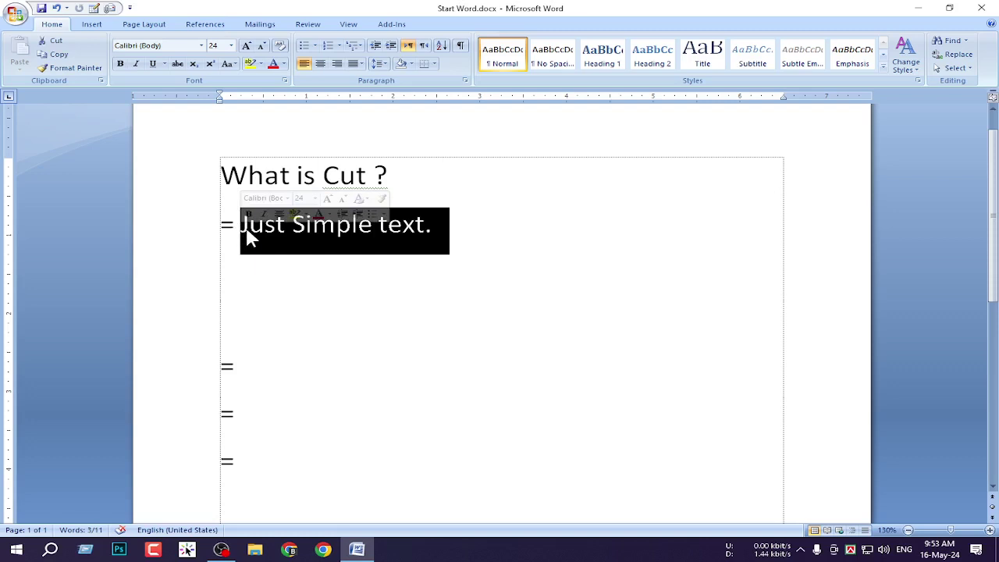
left_click(57, 41)
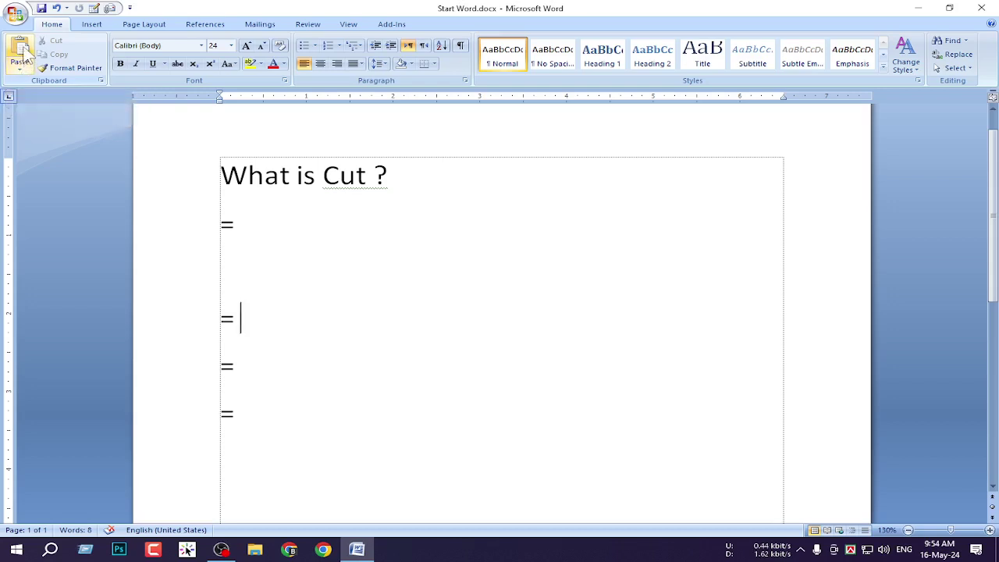
- Paste the cut text after each of the three lower equals signs, removing the extra blank lines between them
left_click(22, 55)
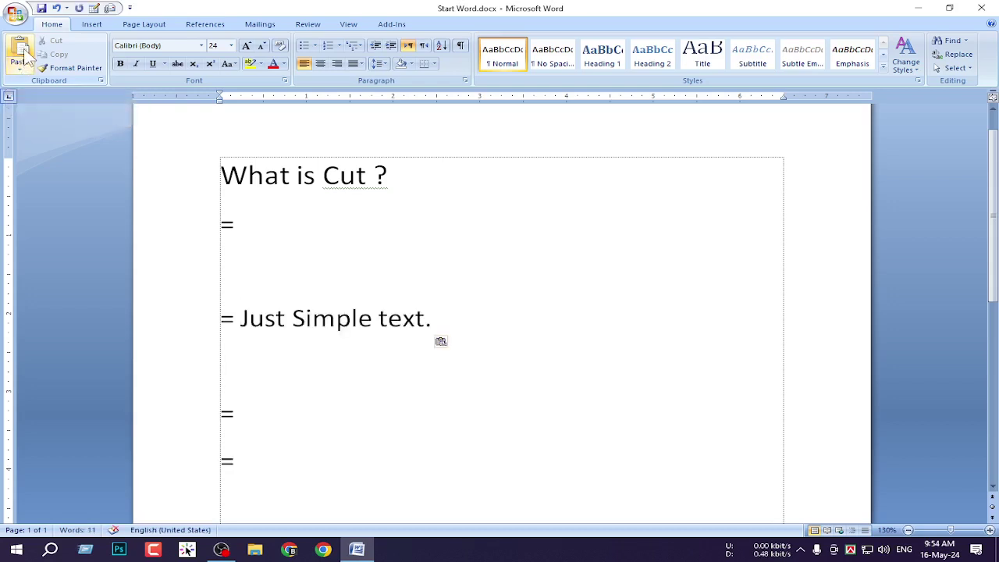
key("BackSpace")
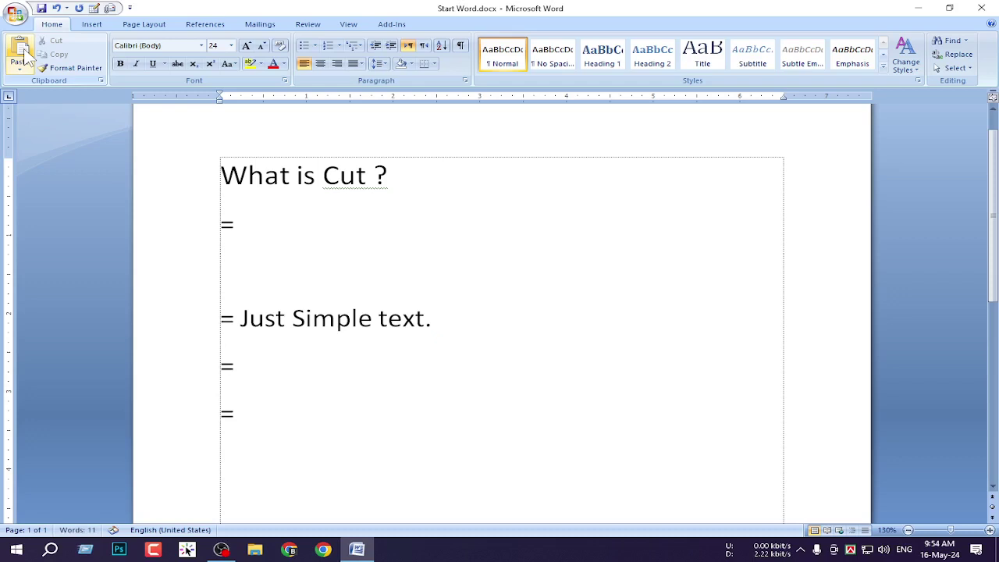
left_click(256, 366)
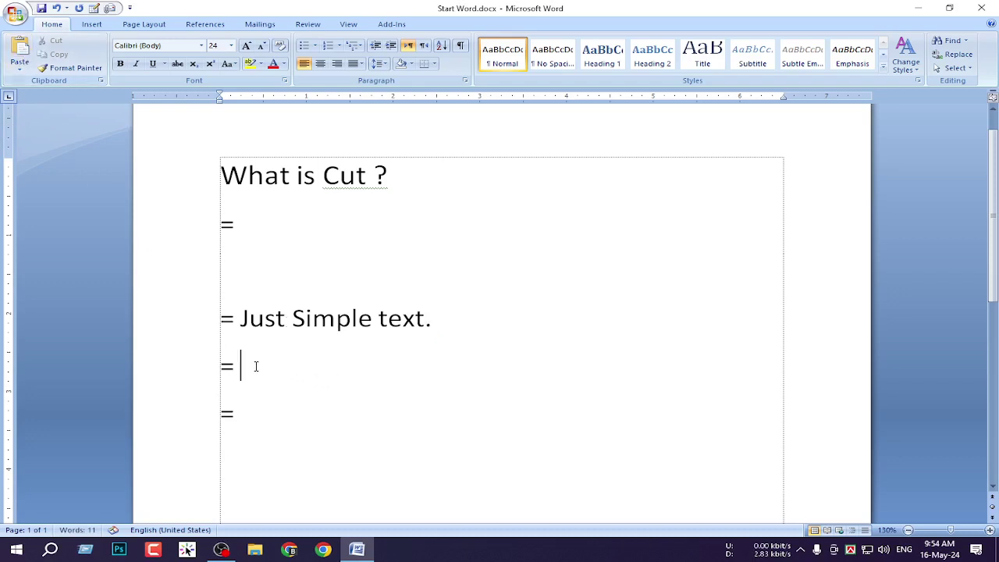
left_click(21, 50)
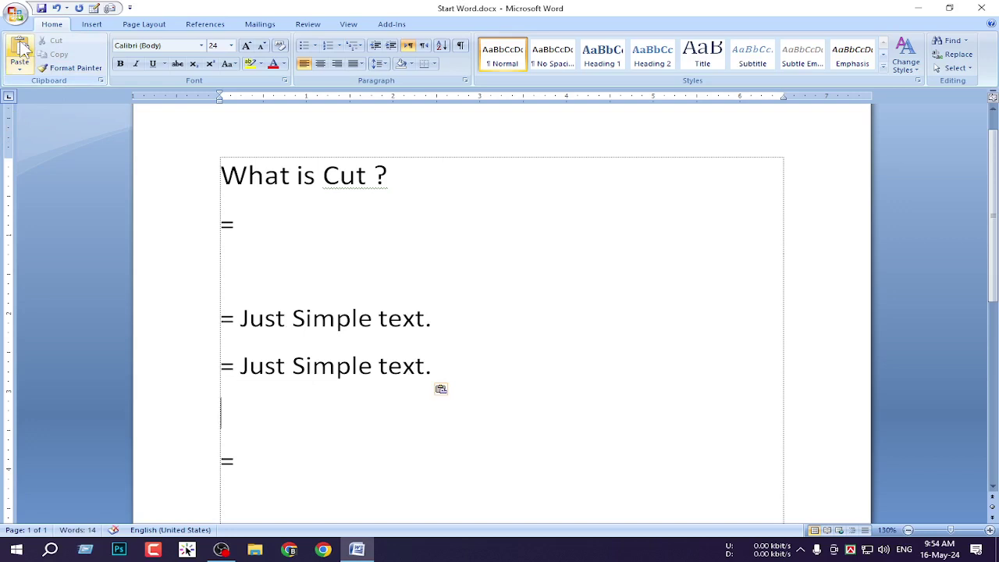
key("BackSpace")
left_click(283, 428)
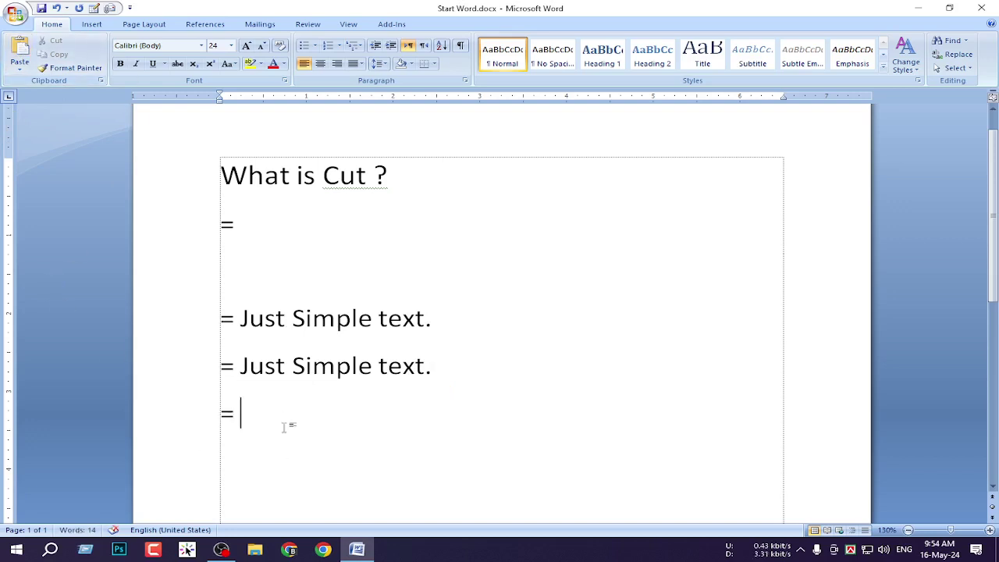
left_click(21, 52)
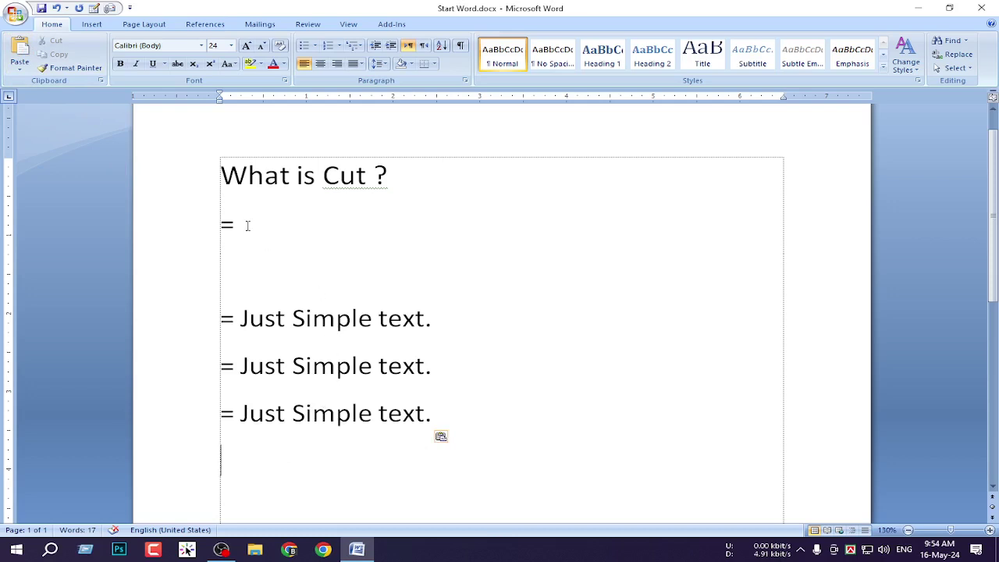
- Duplicate the whole "What is Cut ?" section below itself and change the duplicate's heading to "What is Copy ?"
scroll(371, 183, "up", 1)
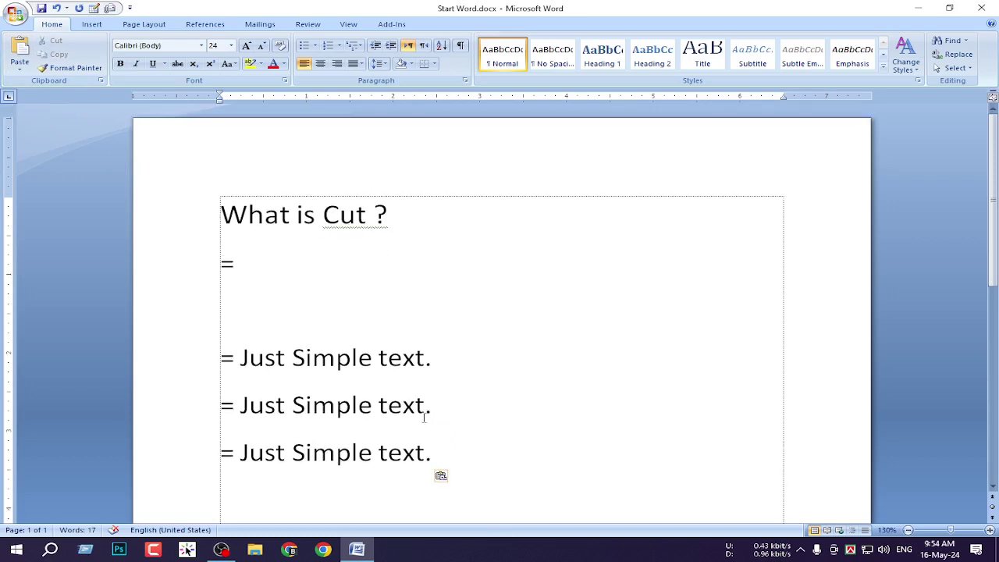
left_click_drag(469, 460, 117, 228)
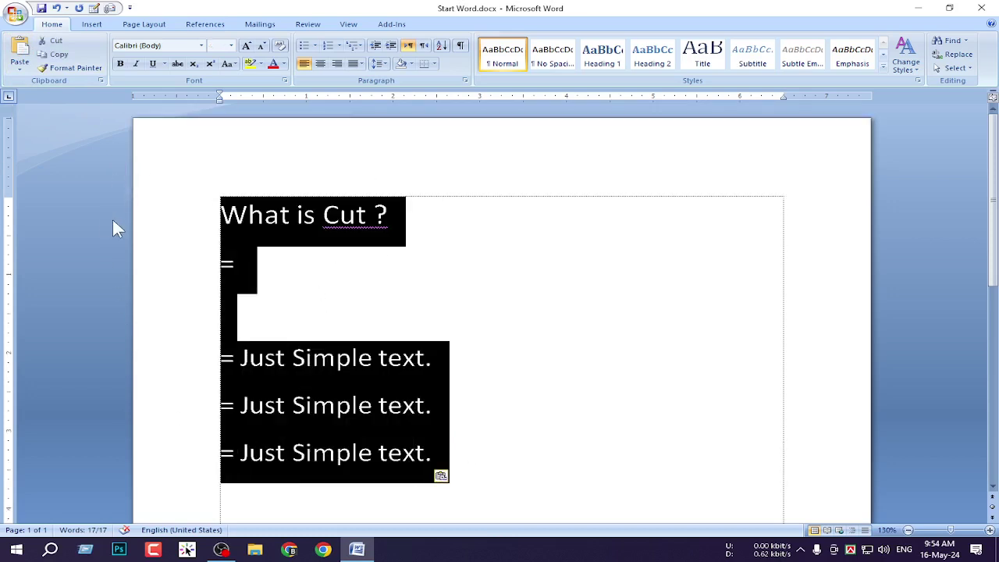
scroll(174, 295, "down", 5)
left_click(323, 278)
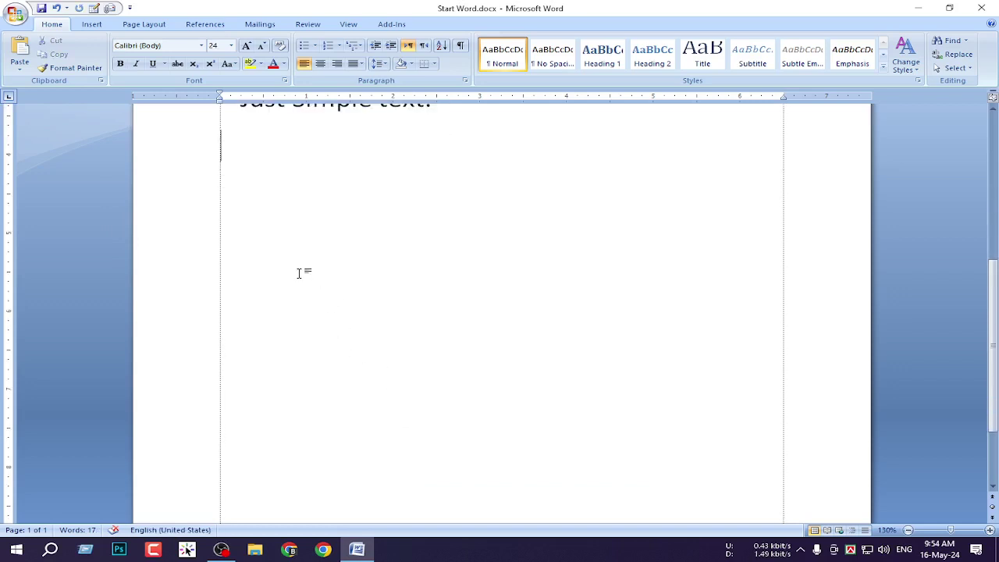
key("Return")
key("ctrl+v")
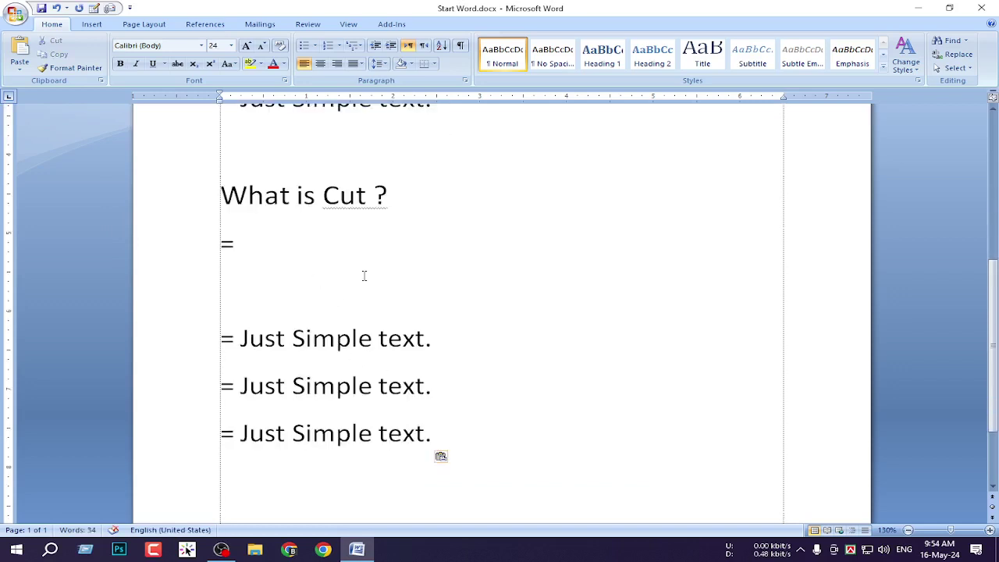
left_click_drag(370, 196, 326, 200)
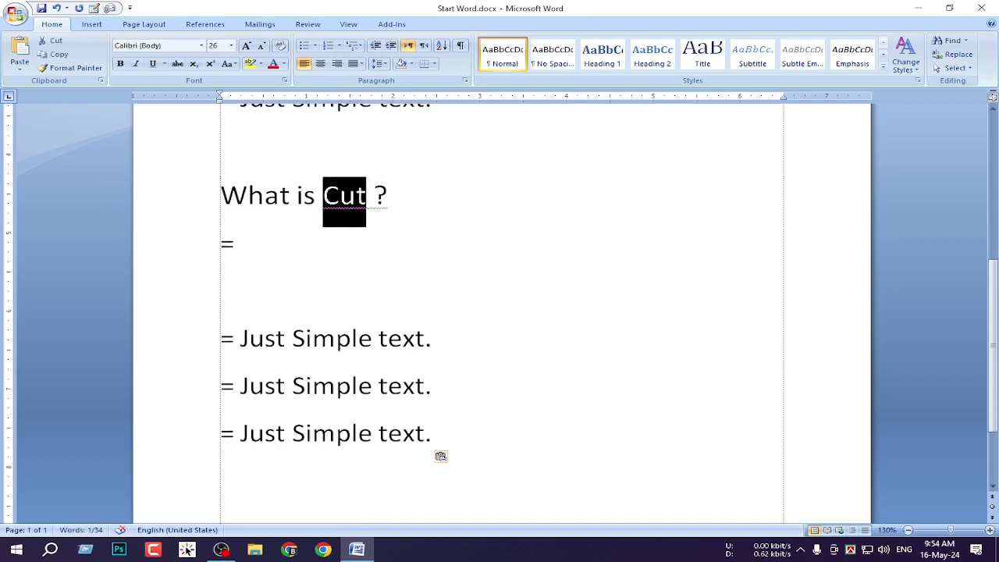
type("Copy")
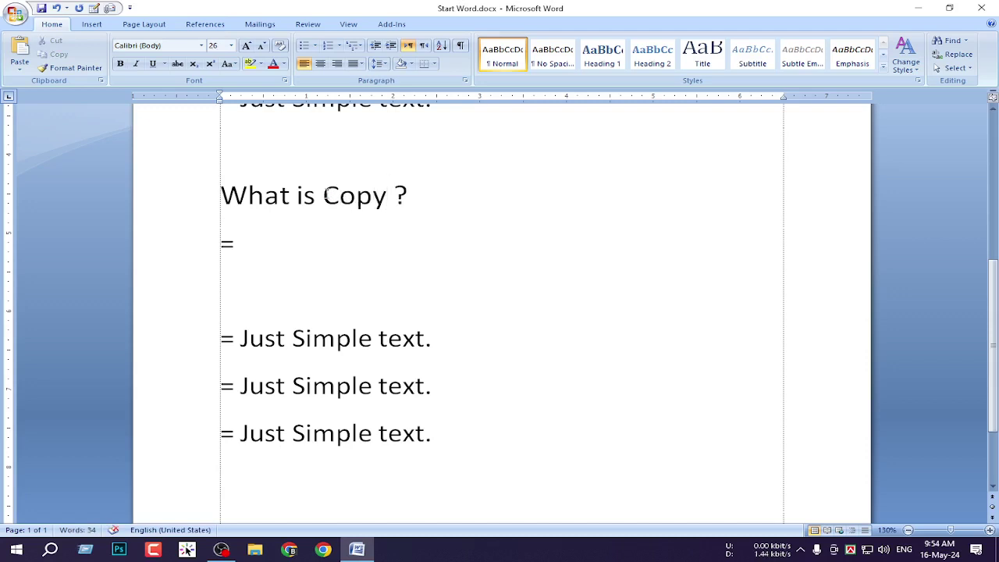
- Delete "Just Simple text." from the three lines under "What is Copy ?", keeping only their equals signs
left_click_drag(435, 337, 254, 328)
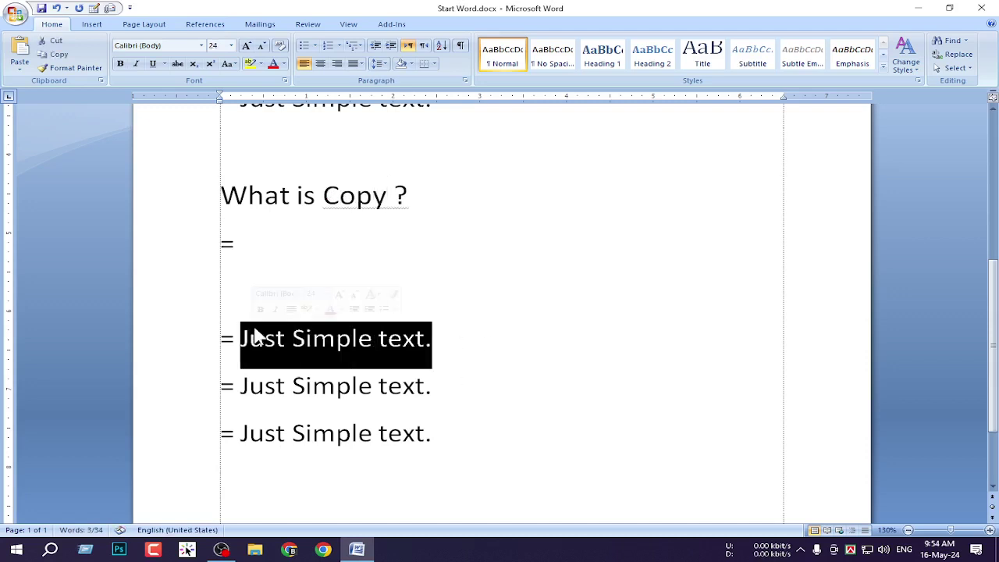
key("BackSpace")
key("Down")
key("End")
key("Delete")
key("ctrl+End")
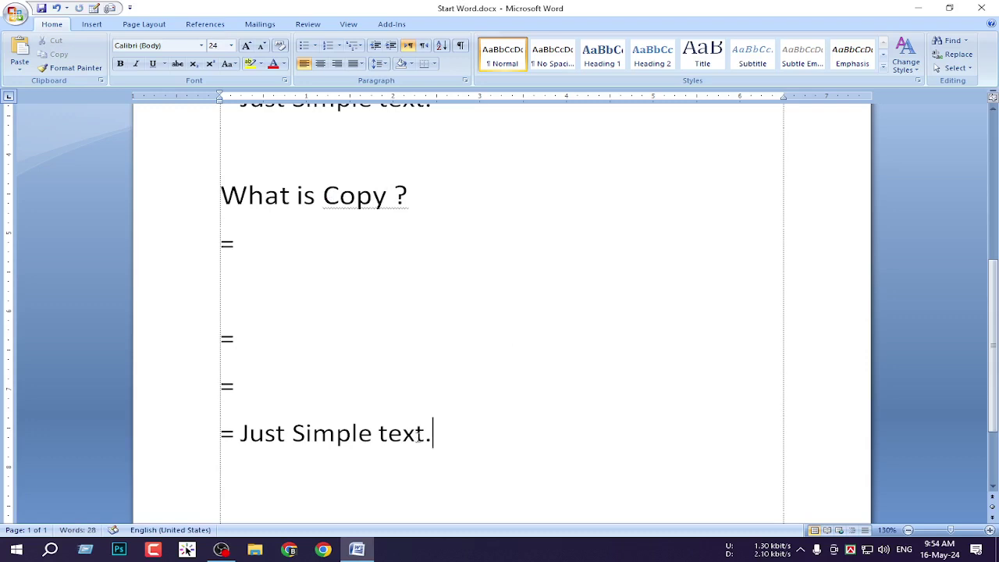
key("ctrl+shift+Left")
key("ctrl+shift+Left")
key("ctrl+shift+Left")
key("Delete")
- Write "This is a copy." after the equals sign directly below the "What is Copy ?" heading
left_click(278, 244)
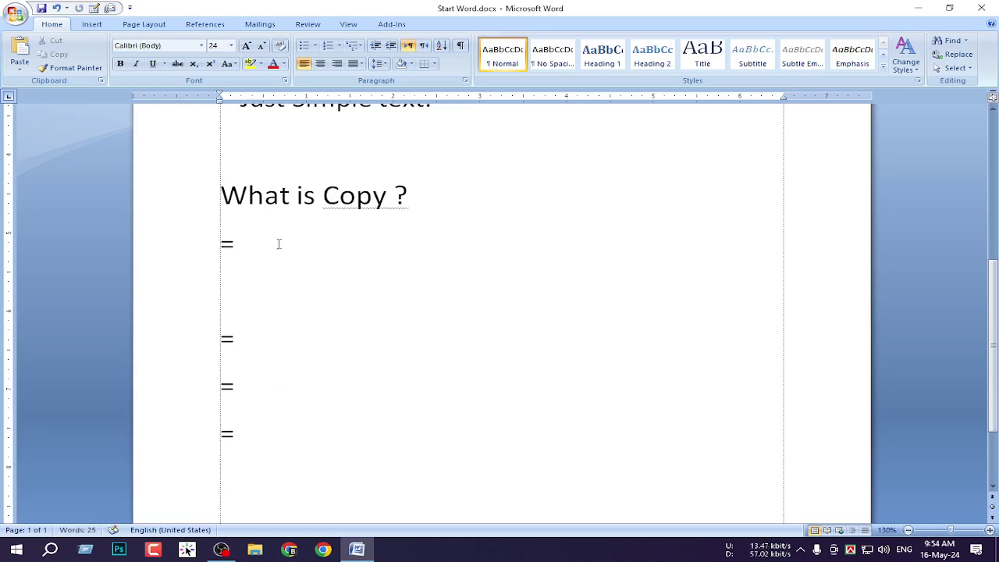
type("This i")
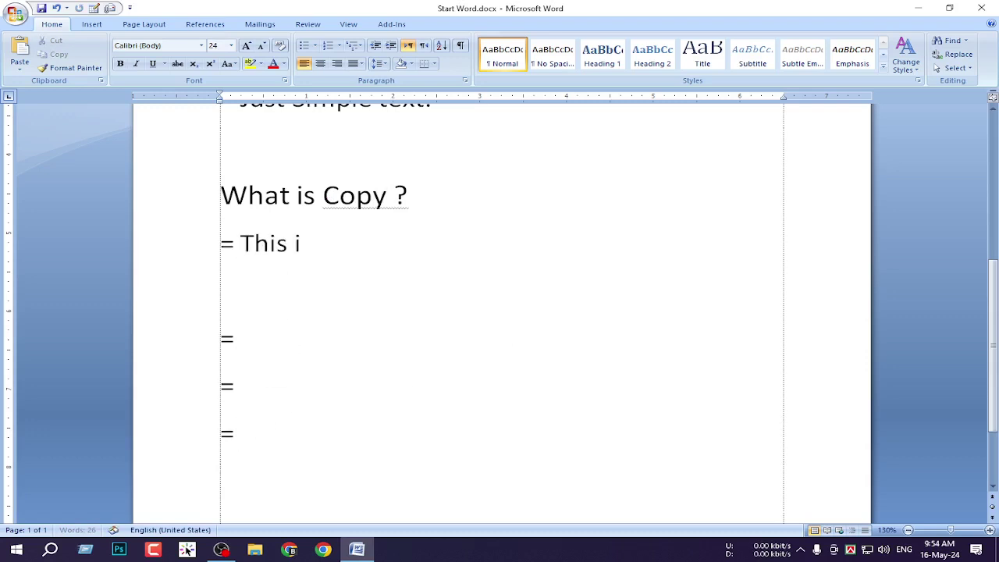
type("s a co")
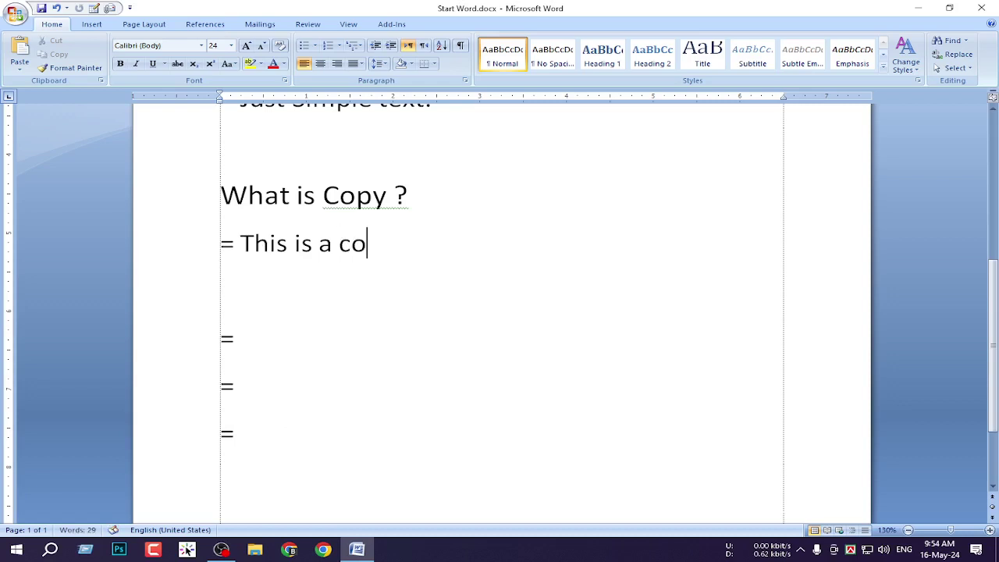
type("py.")
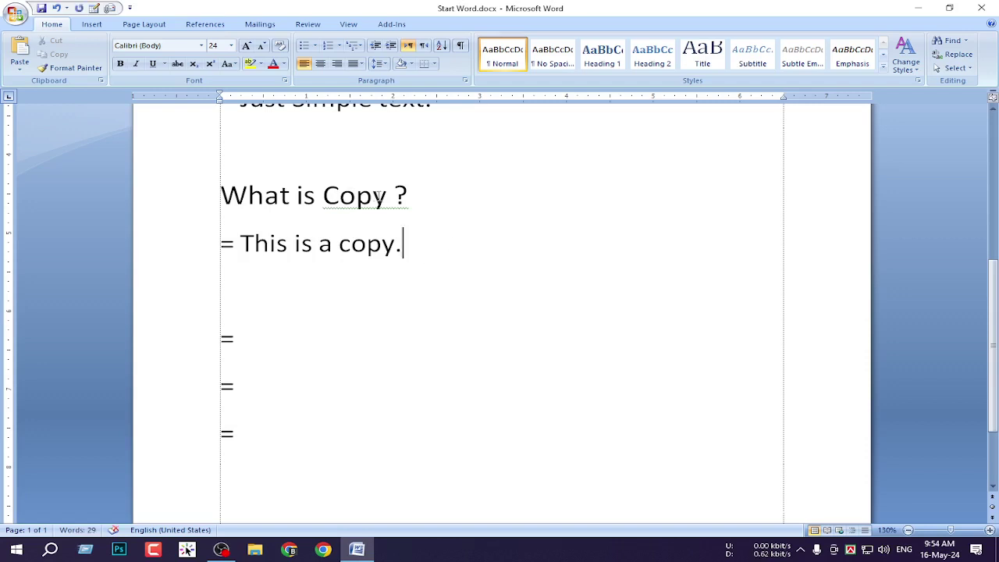
- Highlight the Copy heading and its answer, and place the cursor at the first empty "=" line to point them out
left_click_drag(390, 197, 222, 200)
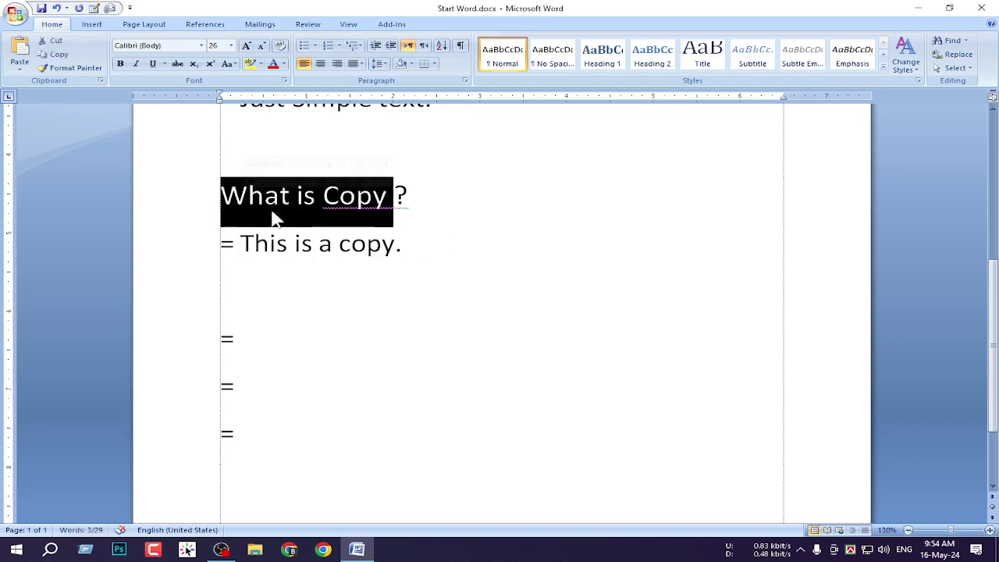
left_click(431, 248)
left_click_drag(477, 254, 263, 252)
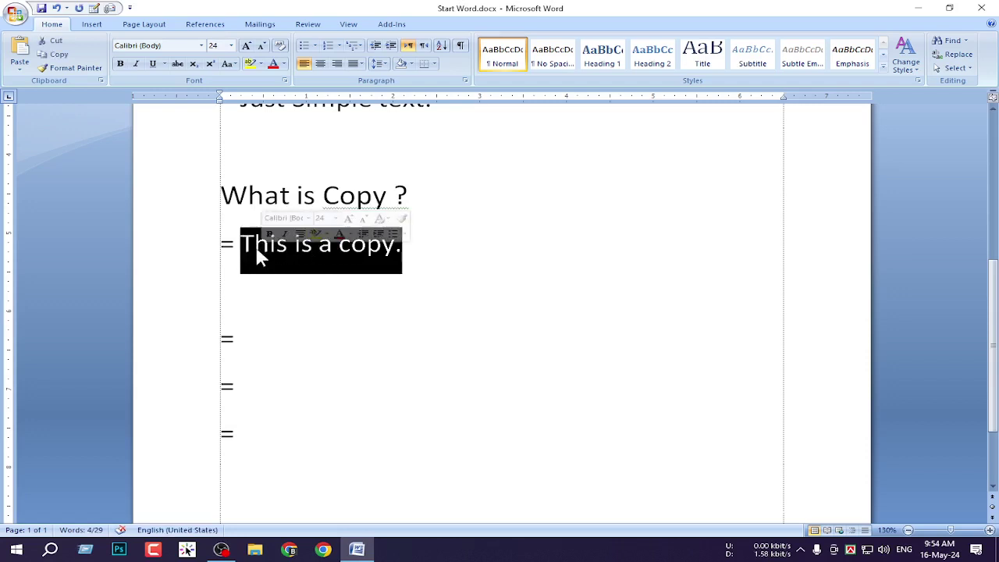
left_click(269, 249)
left_click(274, 338)
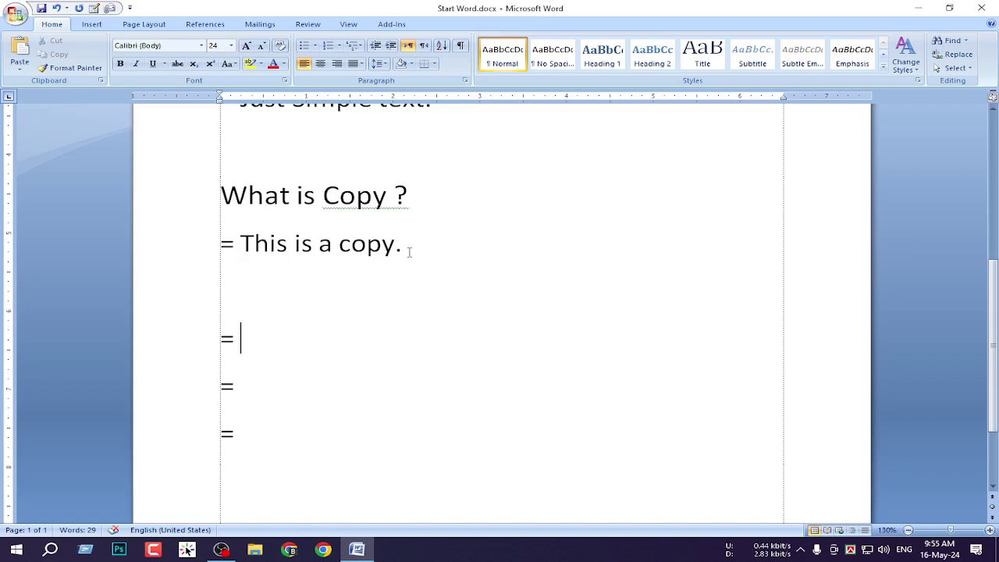
- Copy "This is a copy." and paste it after each of the three empty equals signs below
left_click_drag(476, 247, 248, 260)
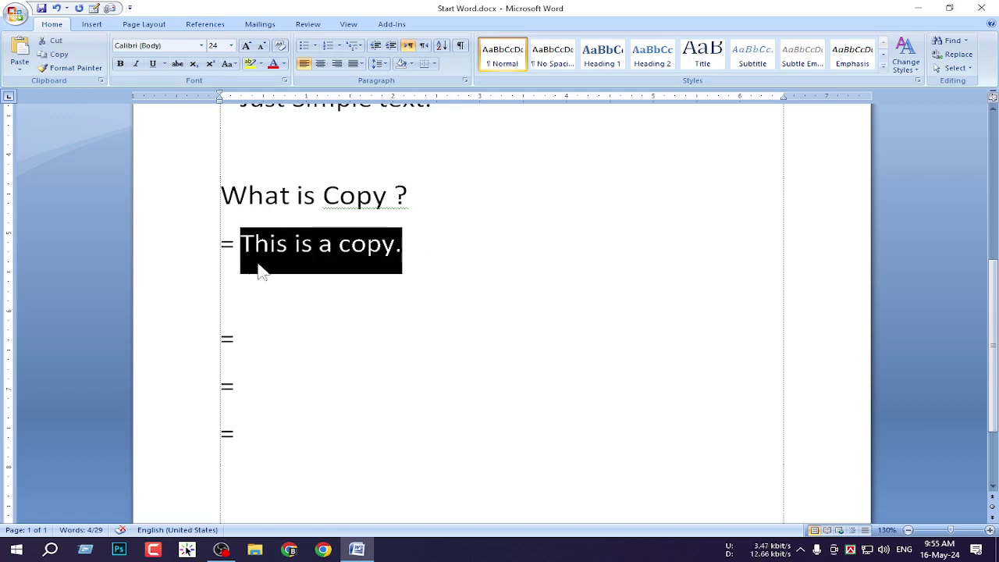
left_click(58, 61)
scroll(392, 302, "down", 3)
left_click(273, 222)
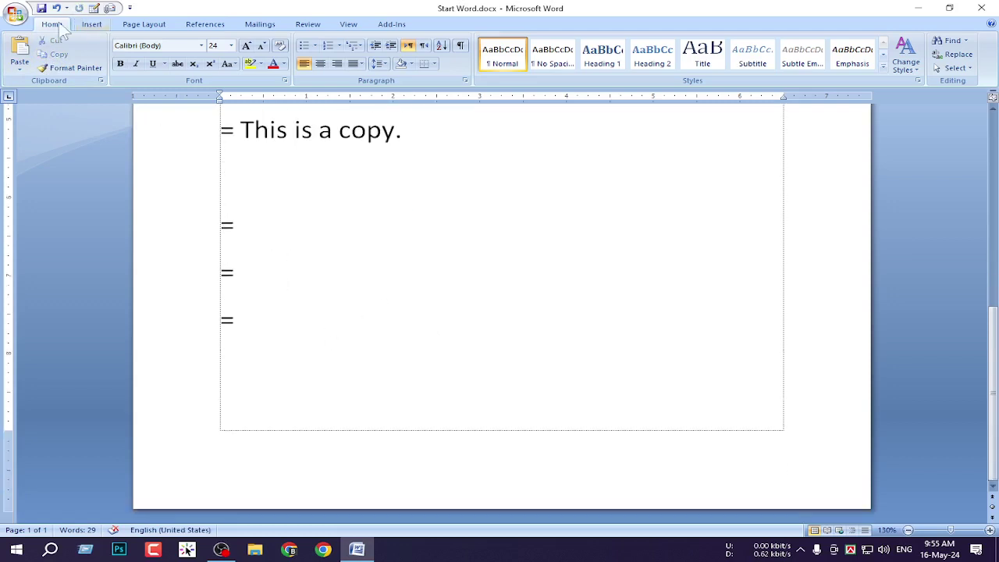
left_click(20, 54)
left_click(279, 284)
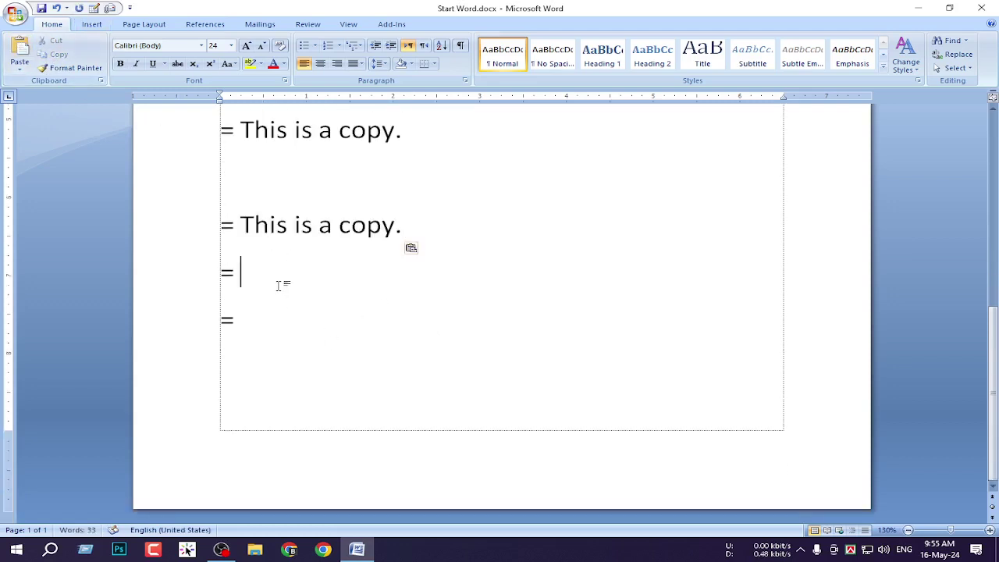
left_click(20, 54)
left_click(276, 324)
left_click(21, 51)
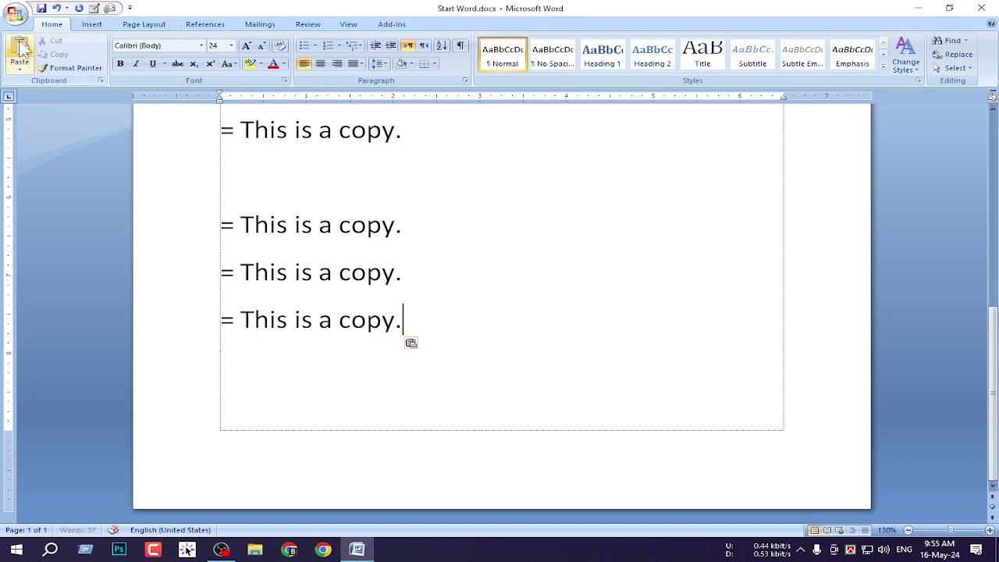
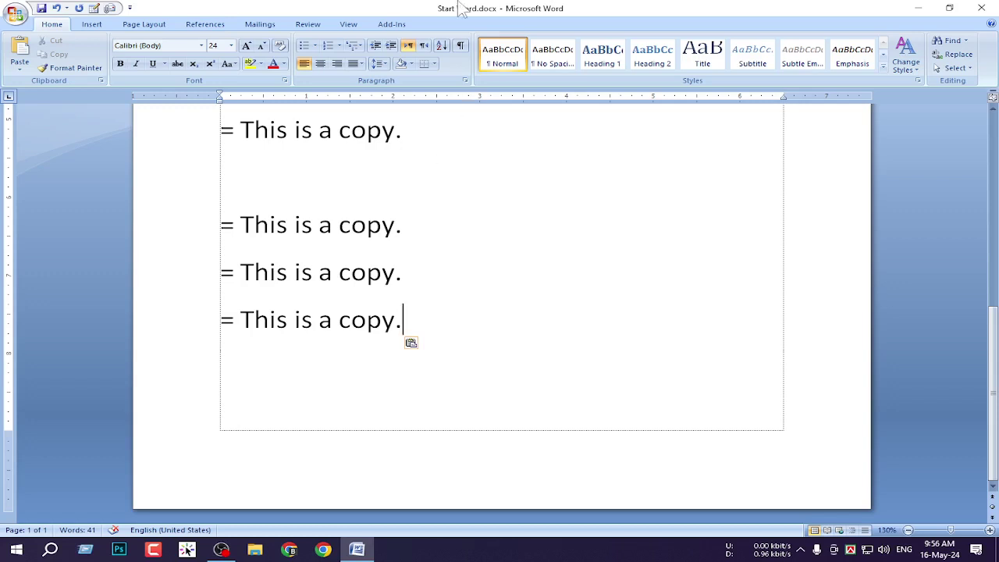
- Highlight the original "This is a copy." line under the Copy heading to compare it with the pasted lines
left_click(409, 135)
left_click(397, 135)
scroll(401, 235, "up", 3)
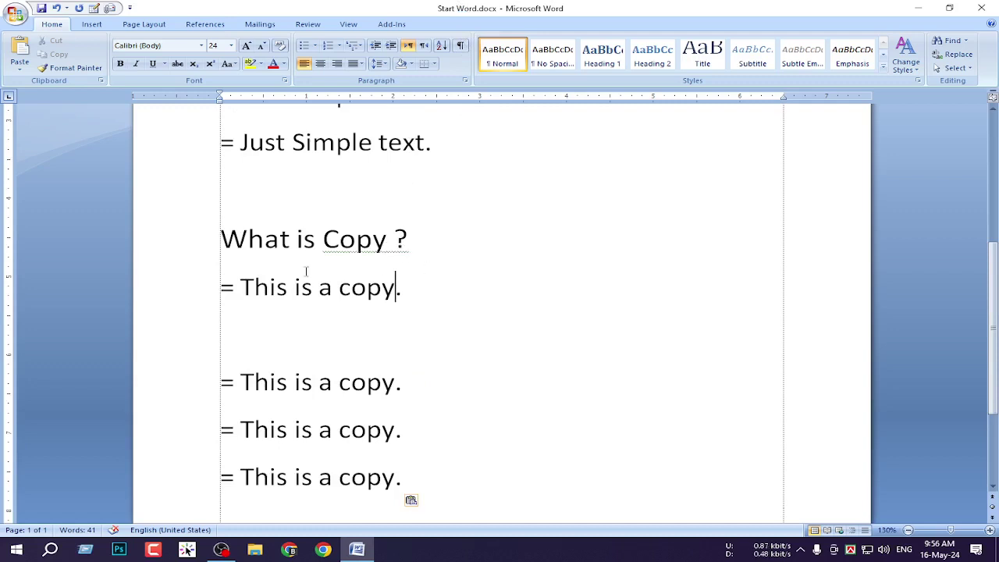
scroll(384, 295, "down", 1)
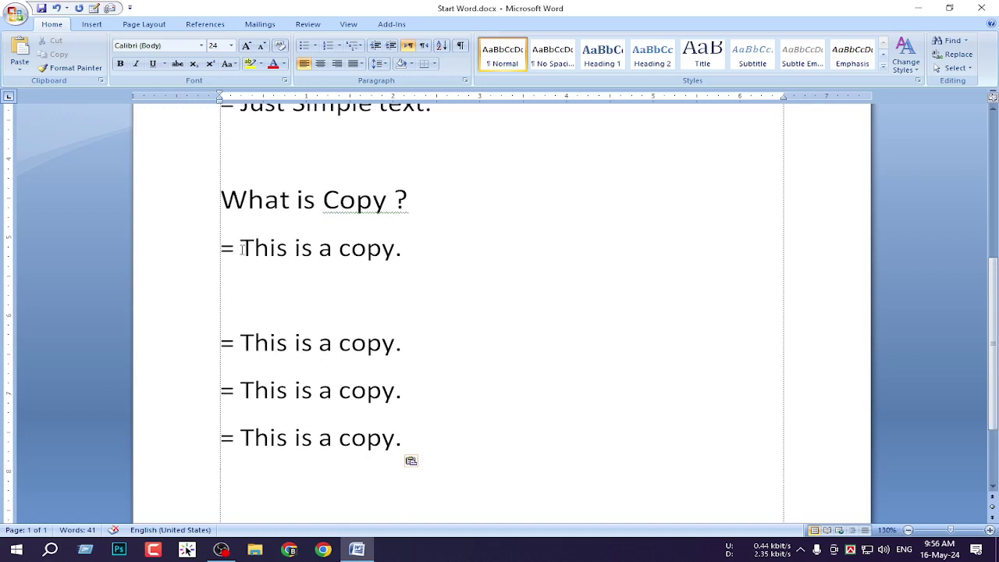
left_click_drag(243, 249, 401, 248)
- Delete the three pasted "This is a copy." texts, leaving only the equals signs
left_click_drag(403, 343, 258, 337)
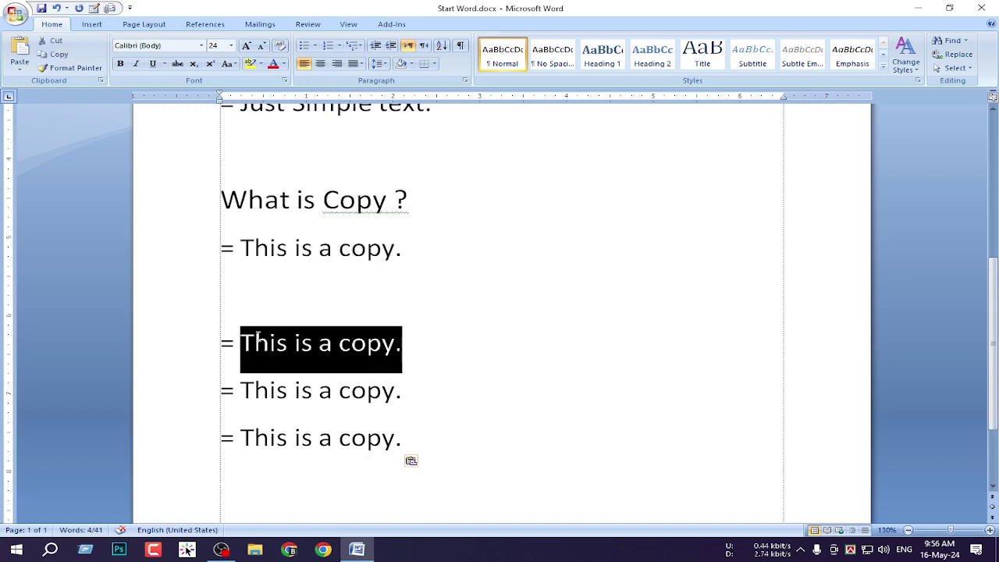
key("Delete")
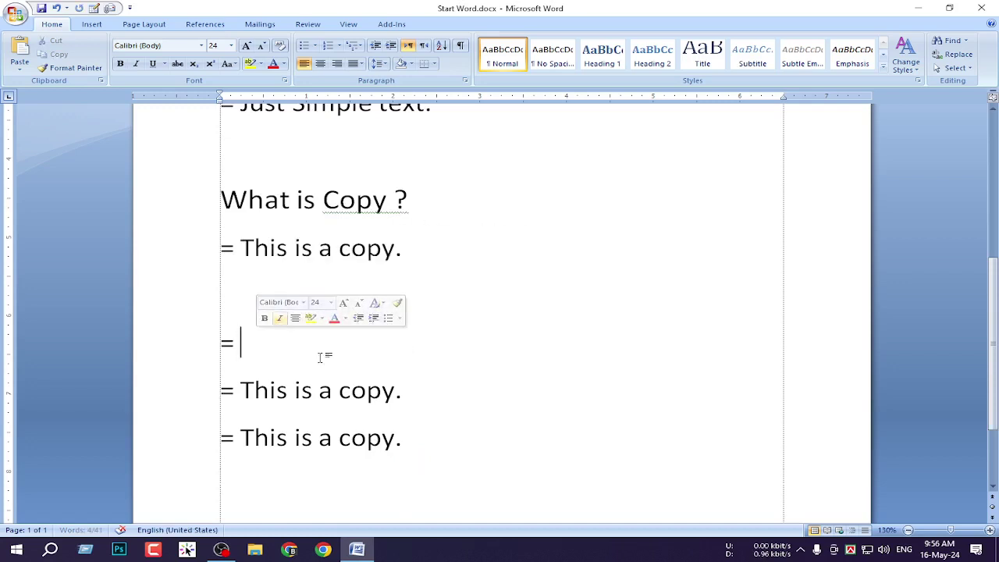
left_click_drag(443, 390, 266, 387)
key("Delete")
left_click_drag(424, 453, 241, 439)
key("Delete")
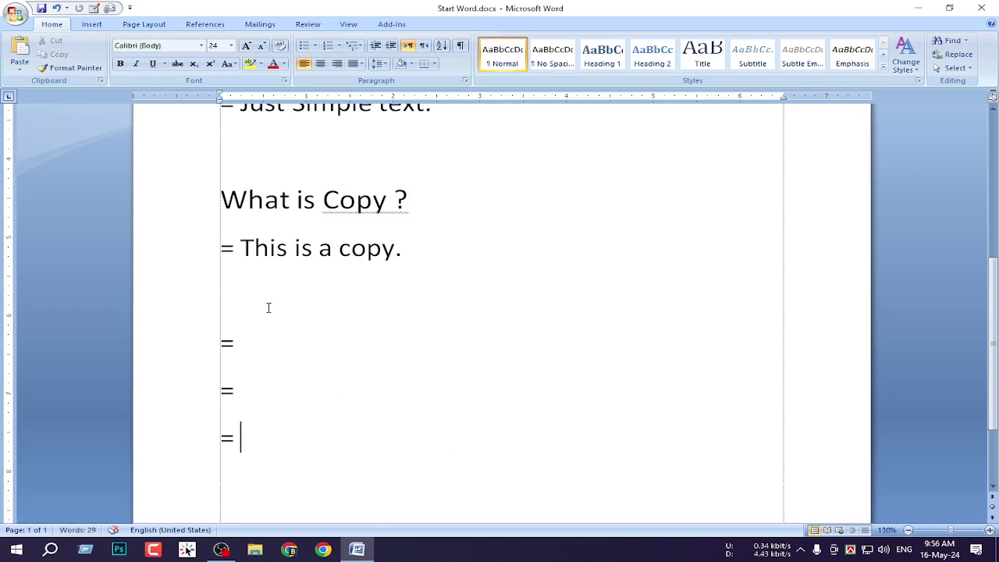
- Point out the empty "=" lines, and copy the original "This is a copy." text to the clipboard again
left_click(263, 392)
left_click(259, 437)
left_click(261, 404)
left_click_drag(414, 250, 245, 249)
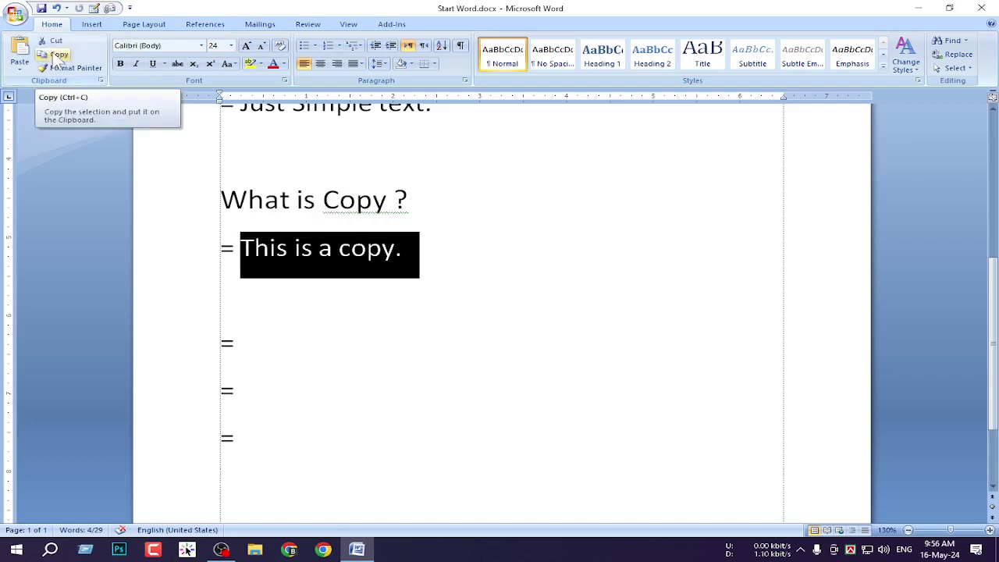
left_click(57, 58)
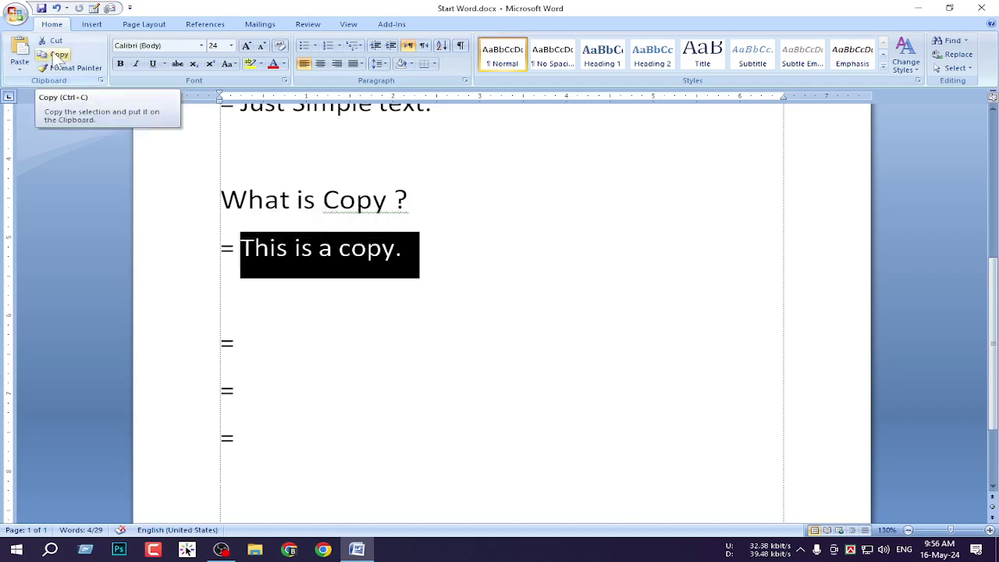
- Paste "This is a copy." after the first two equals signs under the Copy heading and remove the extra blank lines
left_click(274, 358)
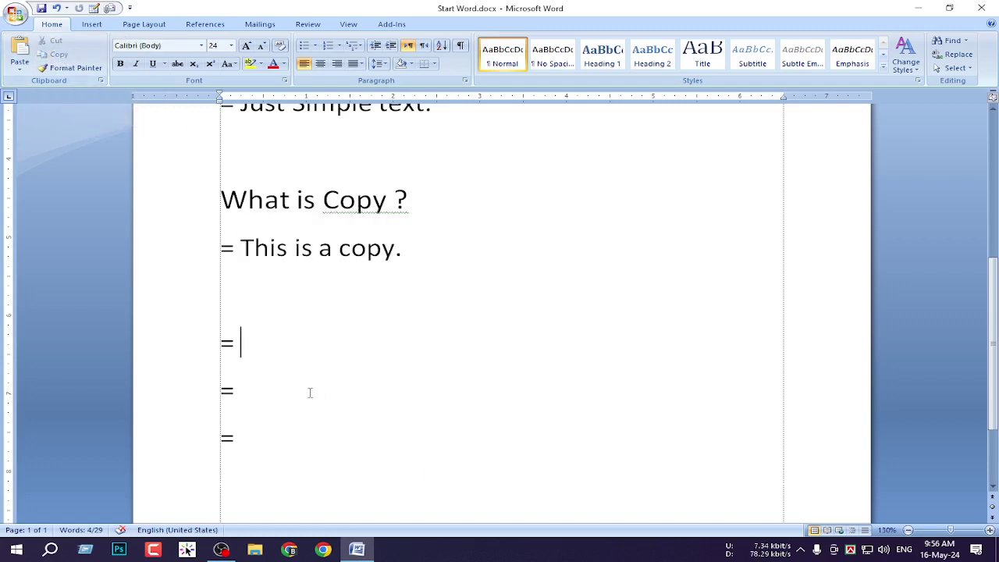
left_click(19, 51)
left_click(256, 428)
left_click(31, 49)
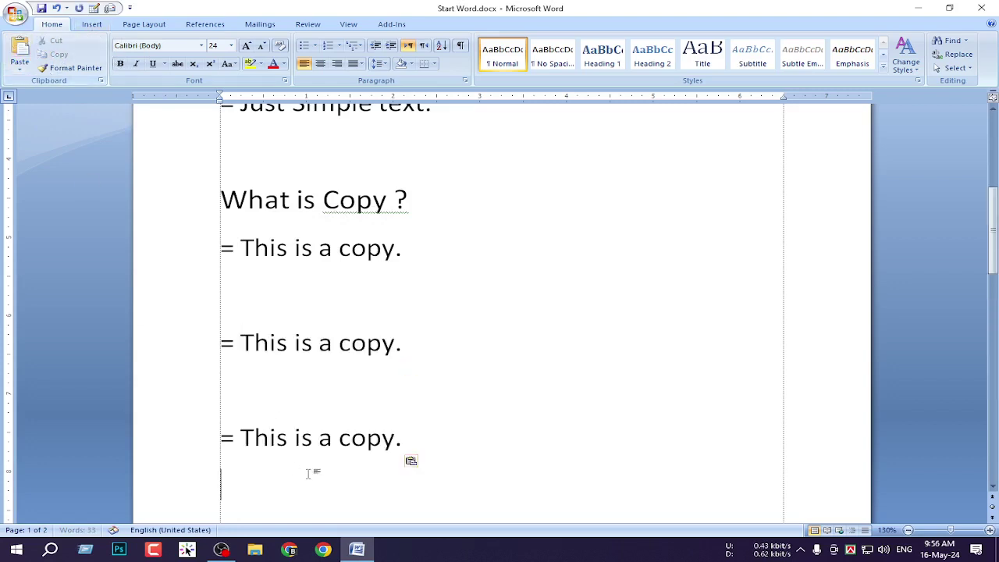
scroll(288, 448, "down", 1)
left_click(266, 445)
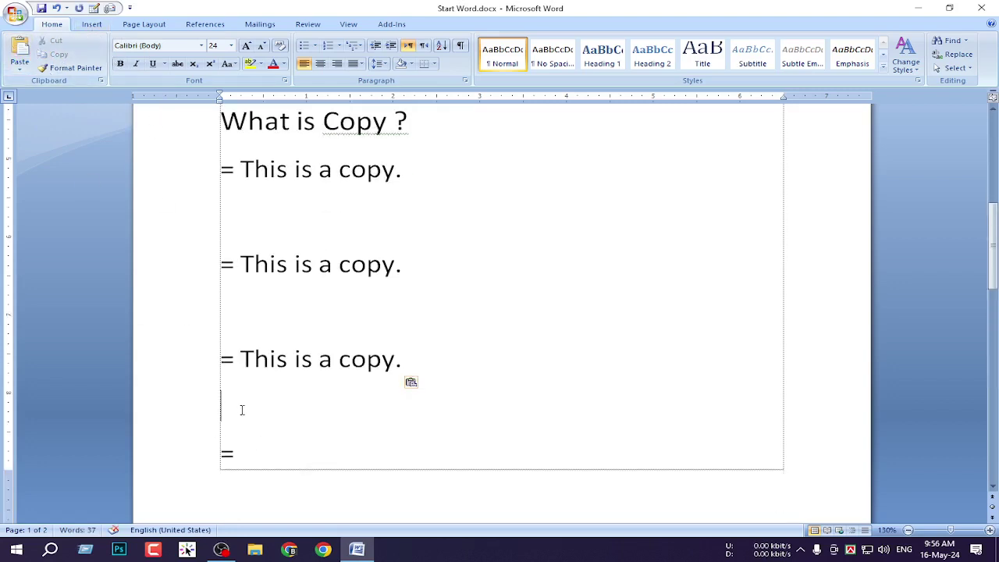
key("BackSpace")
left_click(261, 325)
key("BackSpace")
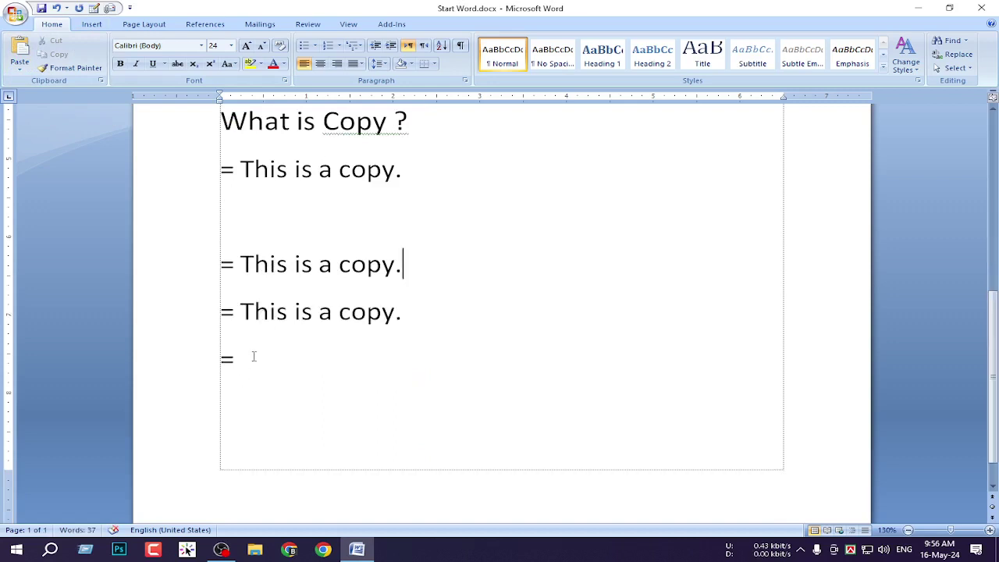
- Paste "This is a copy." after the third equals sign and remove the extra line break that follows it
left_click(254, 357)
left_click(19, 51)
key("BackSpace")
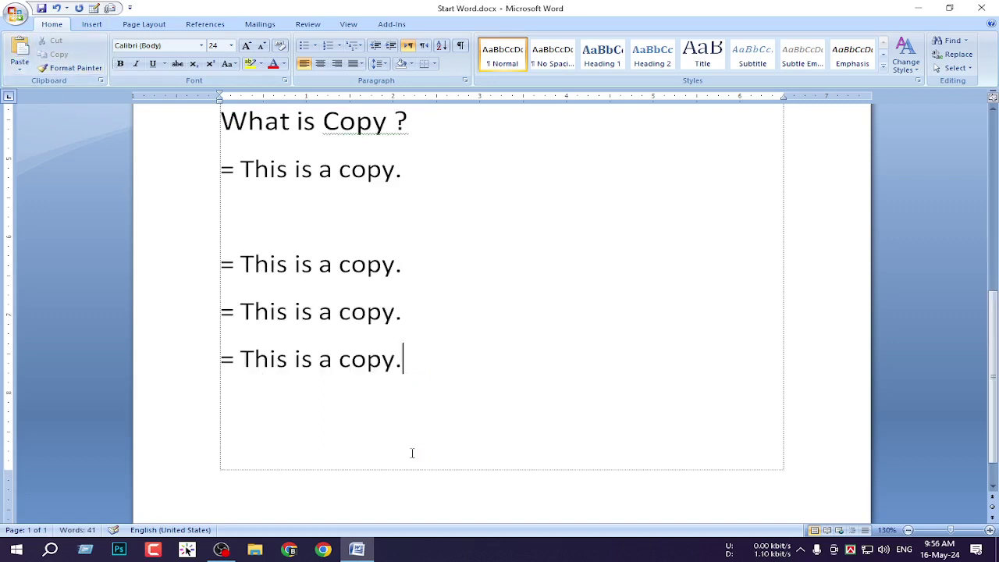
scroll(367, 338, "up", 3)
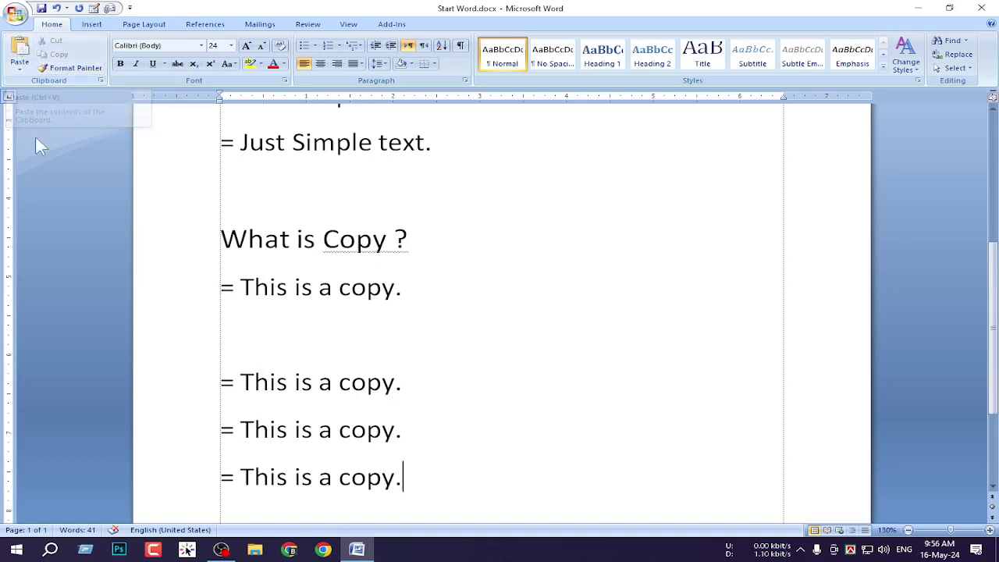
scroll(120, 352, "down", 2)
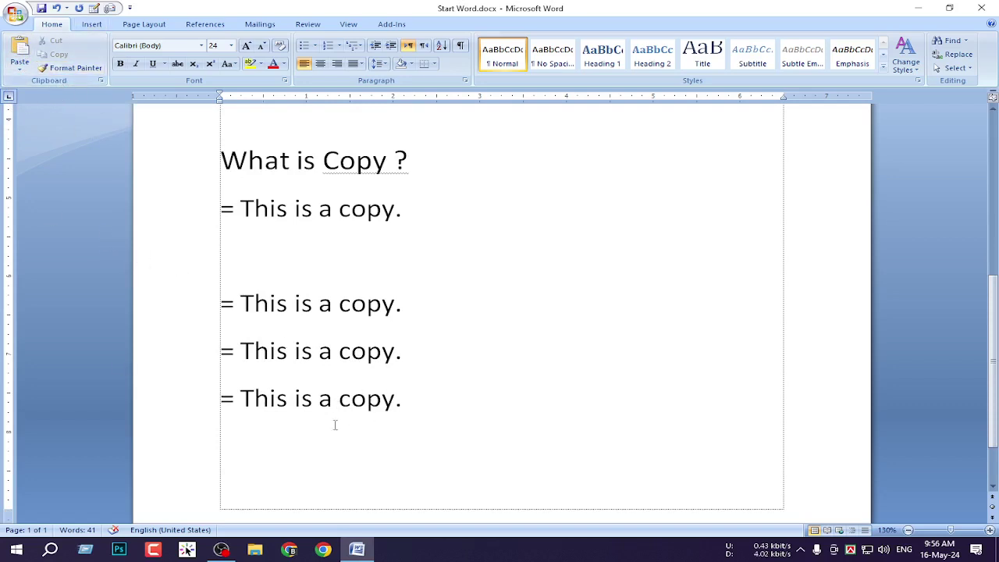
- Delete the three pasted "This is a copy." texts, keeping their equals signs
left_click_drag(419, 401, 242, 394)
key("BackSpace")
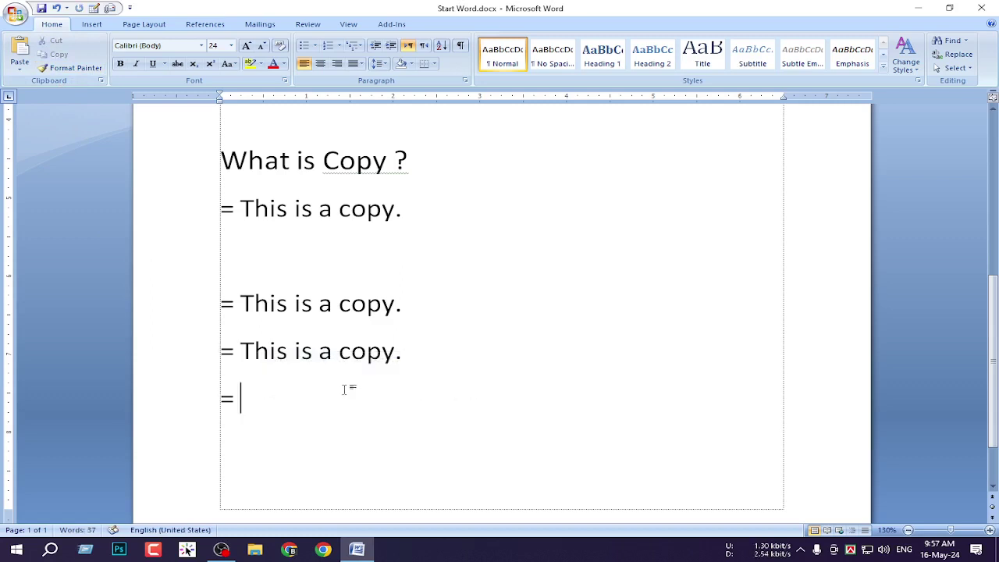
left_click_drag(405, 353, 240, 353)
key("BackSpace")
left_click_drag(403, 304, 241, 304)
key("BackSpace")
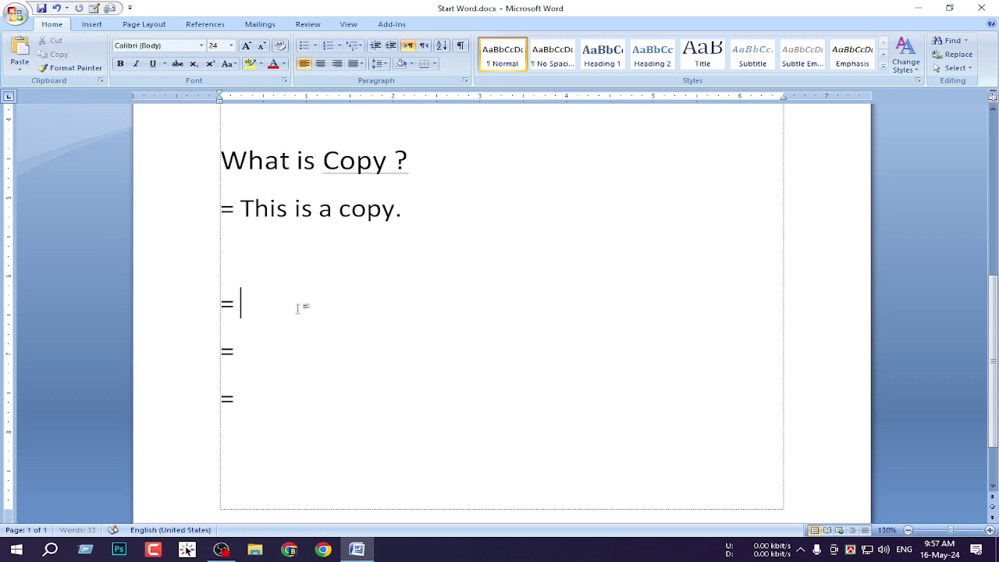
- Delete the second and third "Just Simple text." entries under the Cut heading, keeping their equals signs on separate lines
scroll(297, 308, "up", 3)
left_click_drag(403, 334, 286, 336)
scroll(439, 346, "up", 3)
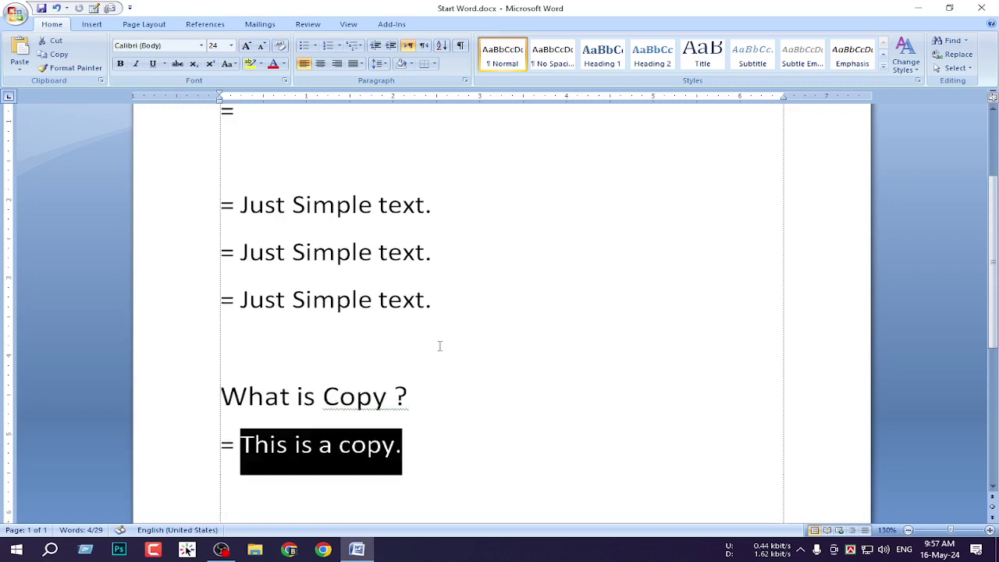
left_click(440, 346)
left_click_drag(495, 310, 242, 304)
key("BackSpace")
left_click_drag(457, 267, 240, 258)
key("BackSpace")
scroll(305, 261, "up", 1)
left_click_drag(432, 286, 292, 286)
left_click(236, 329)
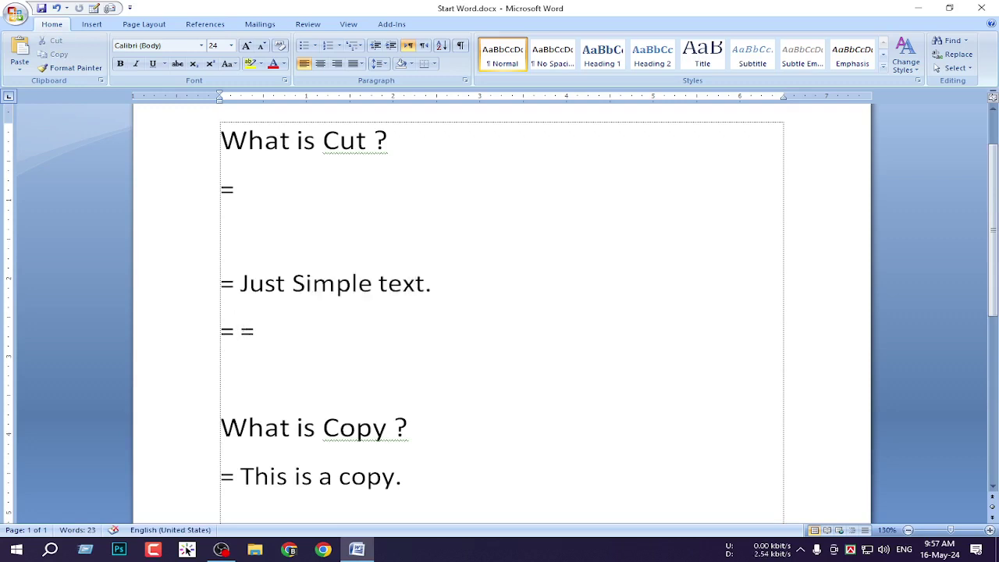
key("Return")
- Cut the remaining "Just Simple text." and paste it after the equals sign directly below "What is Cut ?"
left_click_drag(431, 285, 274, 292)
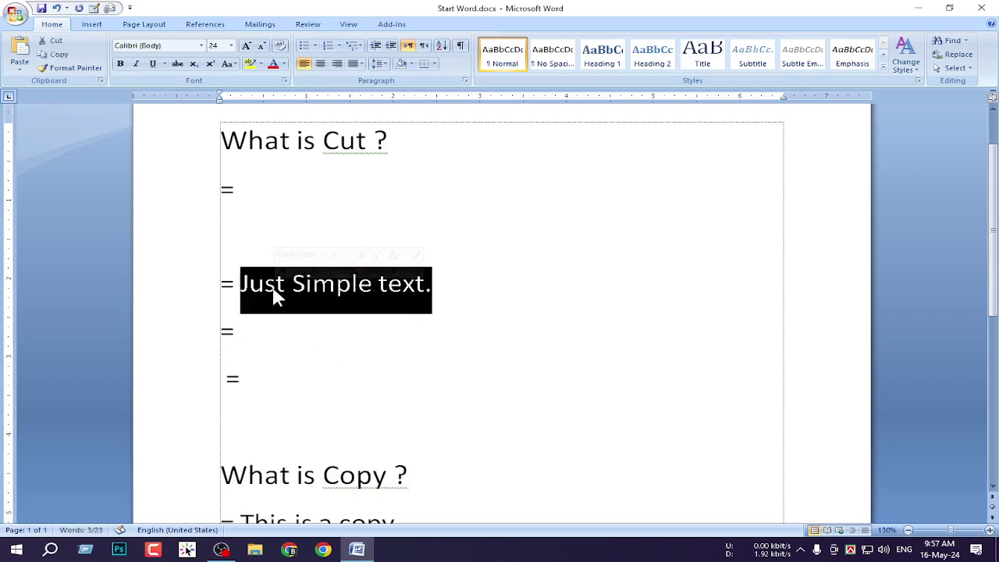
key("ctrl+x")
left_click(252, 190)
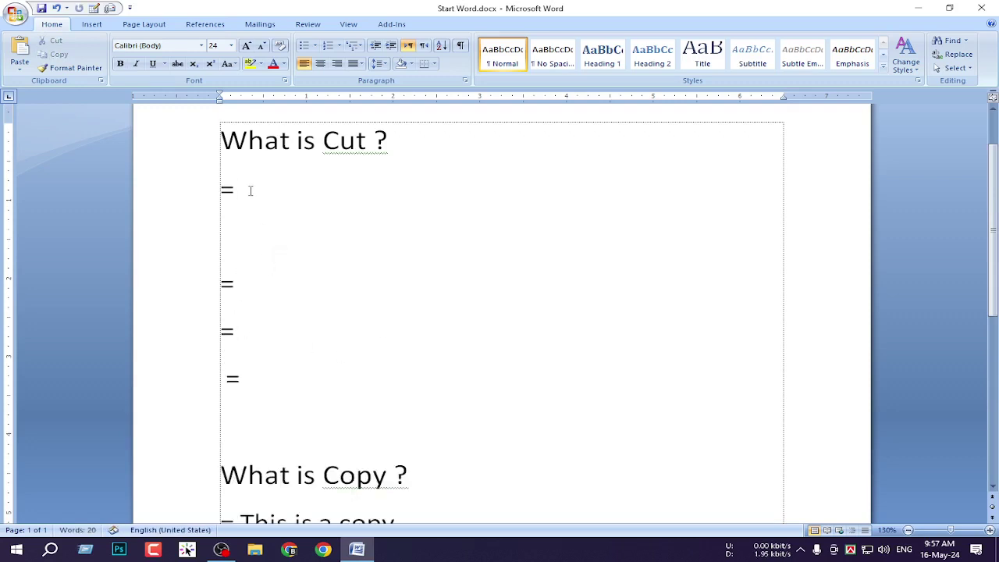
key("ctrl+v")
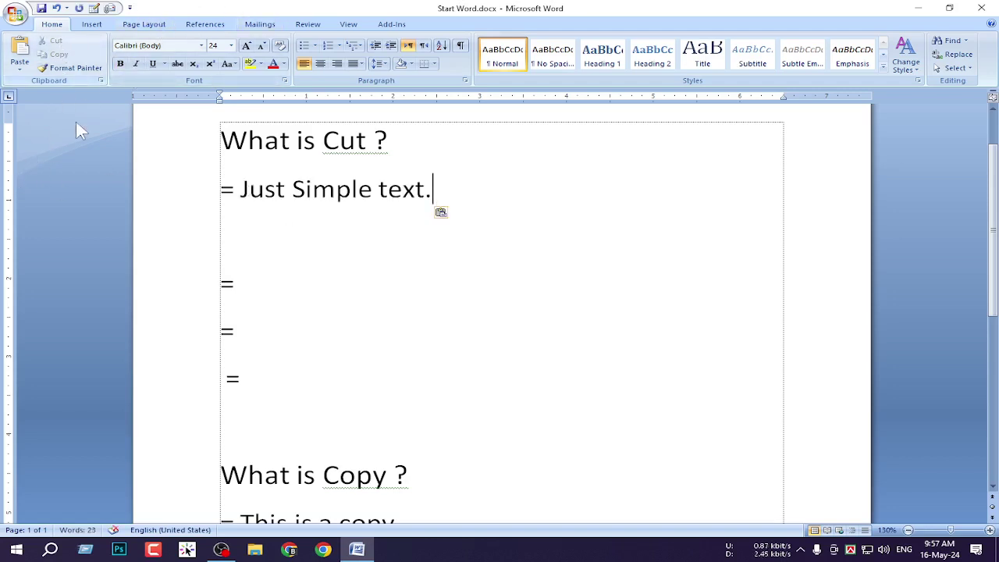
left_click_drag(431, 189, 240, 191)
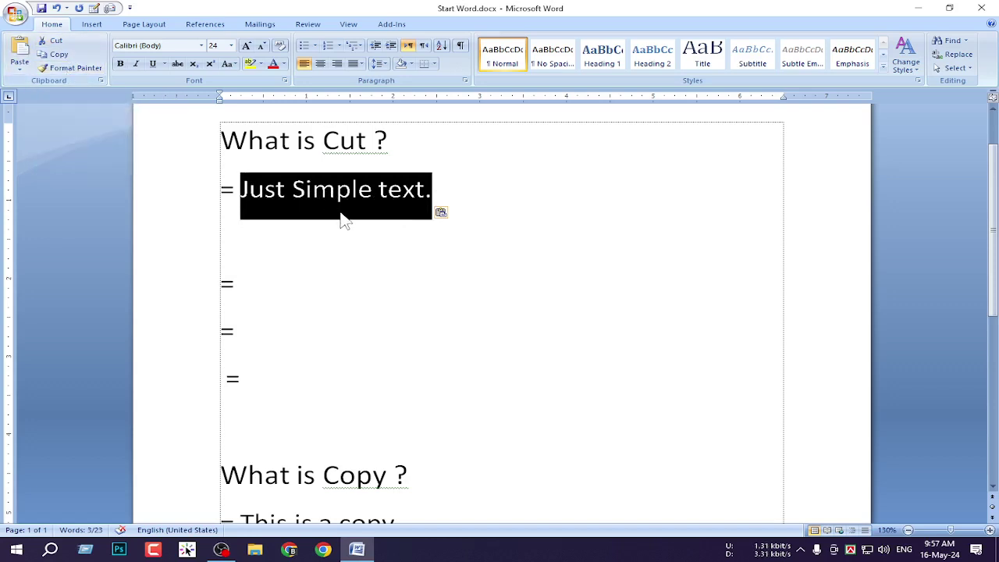
scroll(337, 226, "up", 1)
left_click(429, 234)
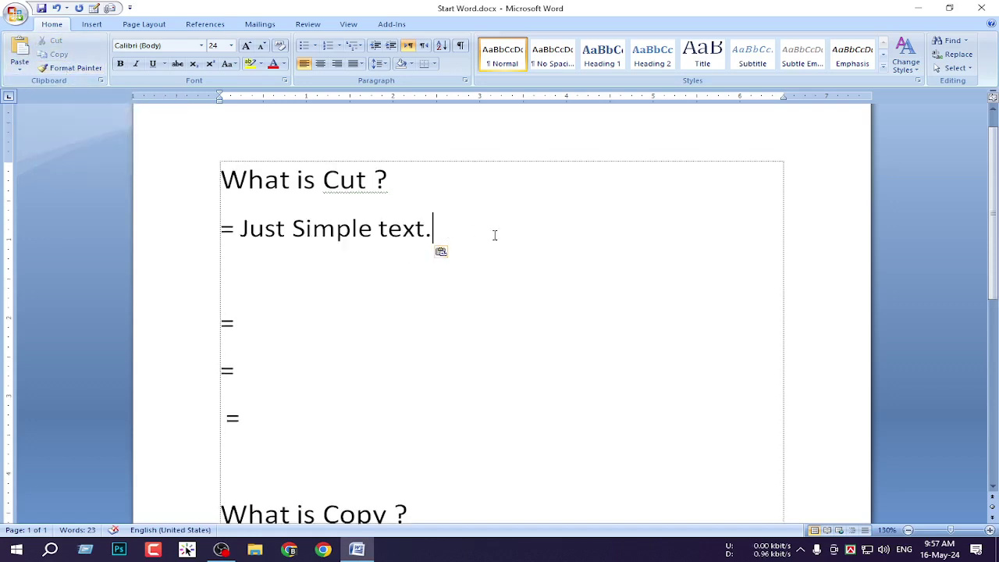
- Write "Ctrl + x = Cut" on the empty line below "Just Simple text."
left_click_drag(421, 234, 254, 237)
left_click(240, 266)
type("Ct")
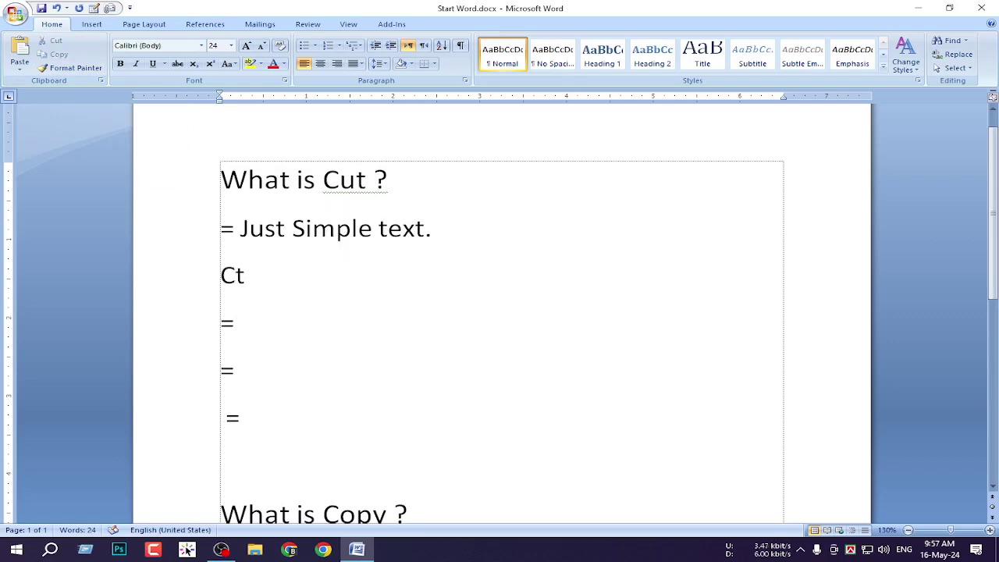
type("rl + ")
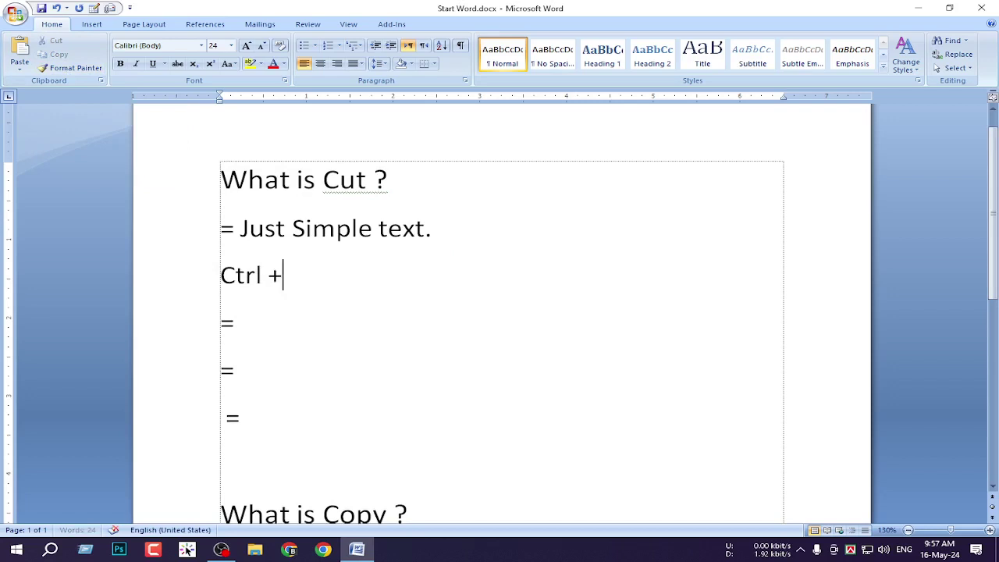
type("x = Cut")
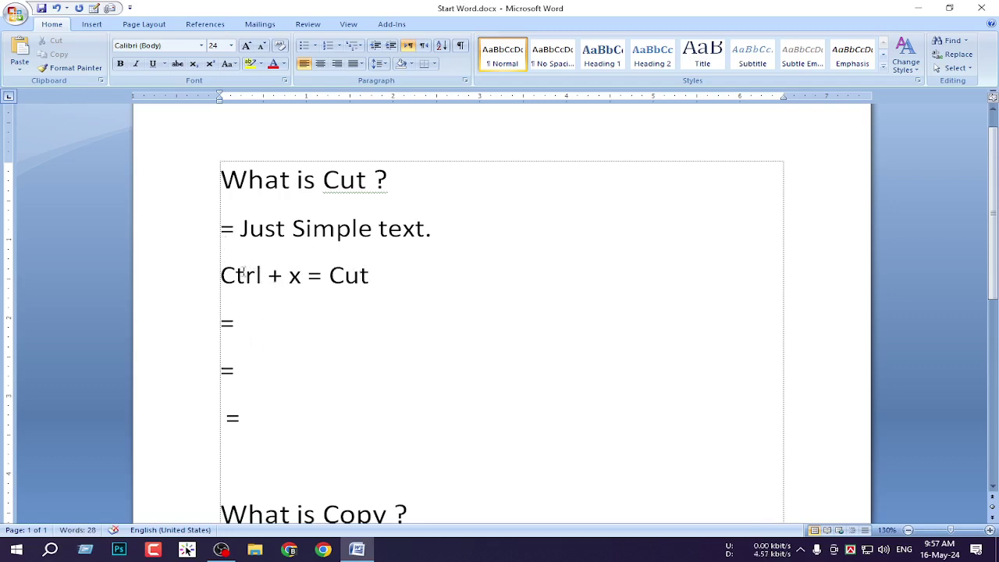
- Cut "Just Simple text." from the line directly below the "What is Cut ?" heading
left_click(438, 233)
left_click_drag(431, 228, 272, 226)
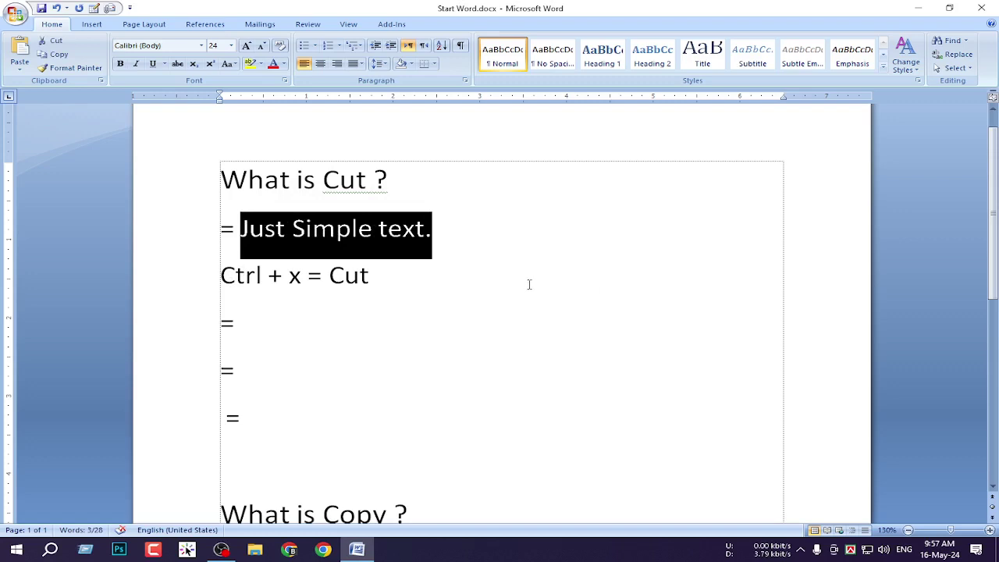
key("ctrl+x")
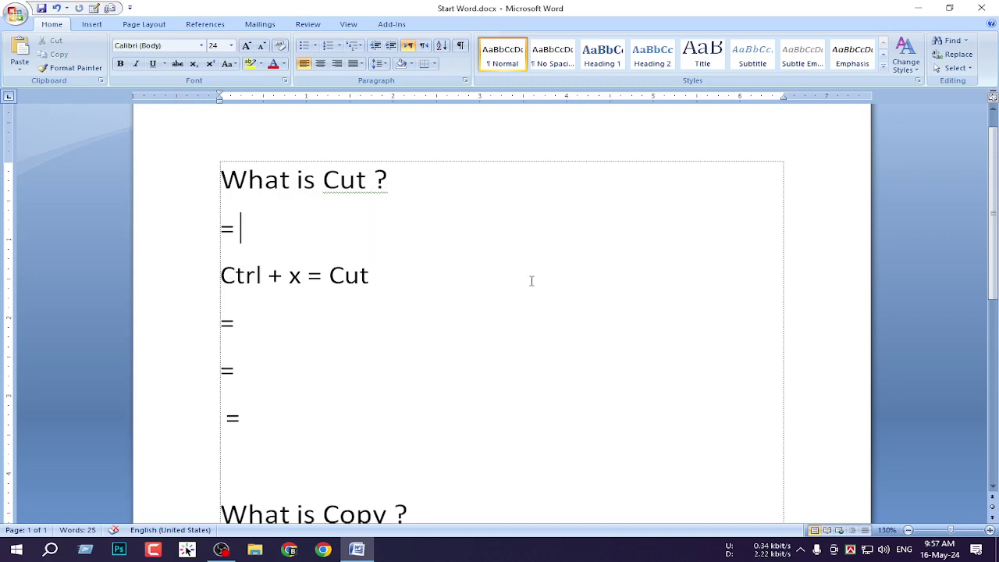
- Add a new line reading "ctrl + v = Paste" below the "Ctrl + x = Cut" line
scroll(531, 281, "down", 1)
left_click(402, 243)
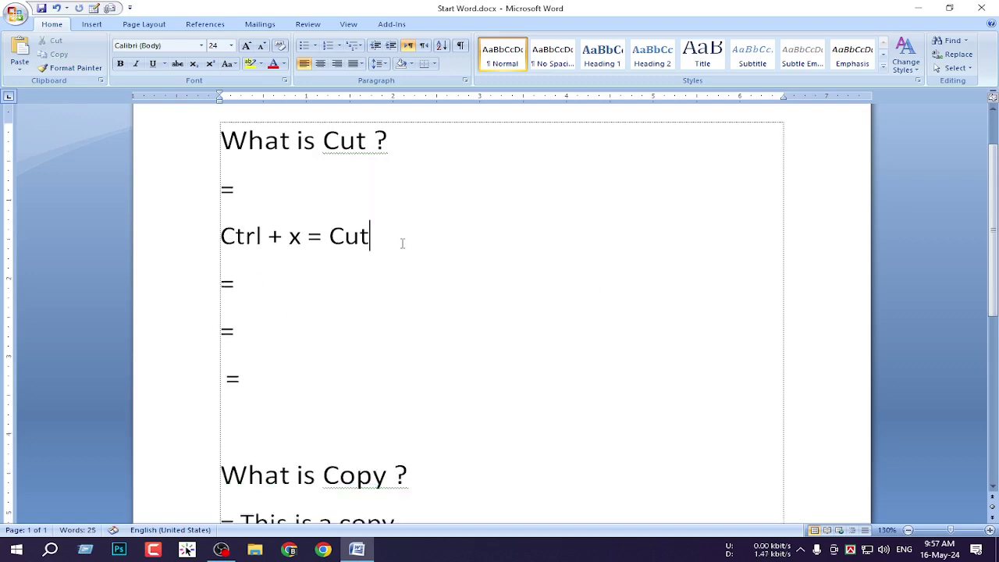
key("Return")
type("cte")
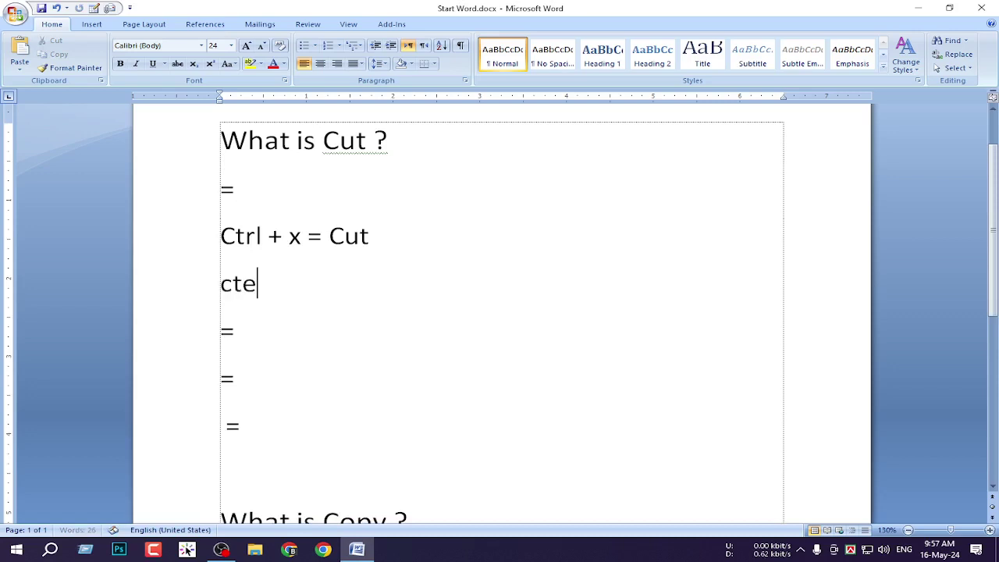
key("BackSpace")
key("BackSpace")
type("l + v ")
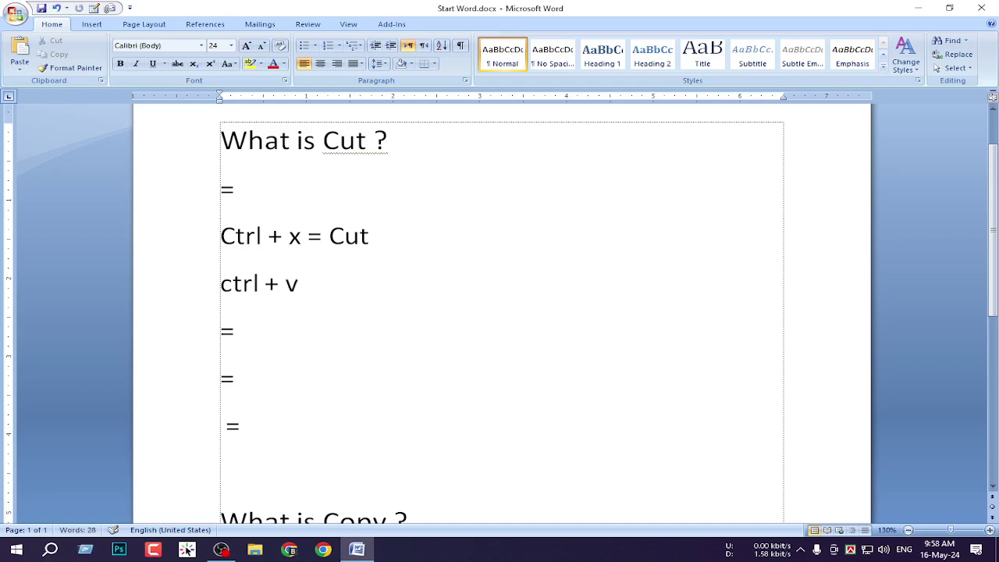
type("= Paste")
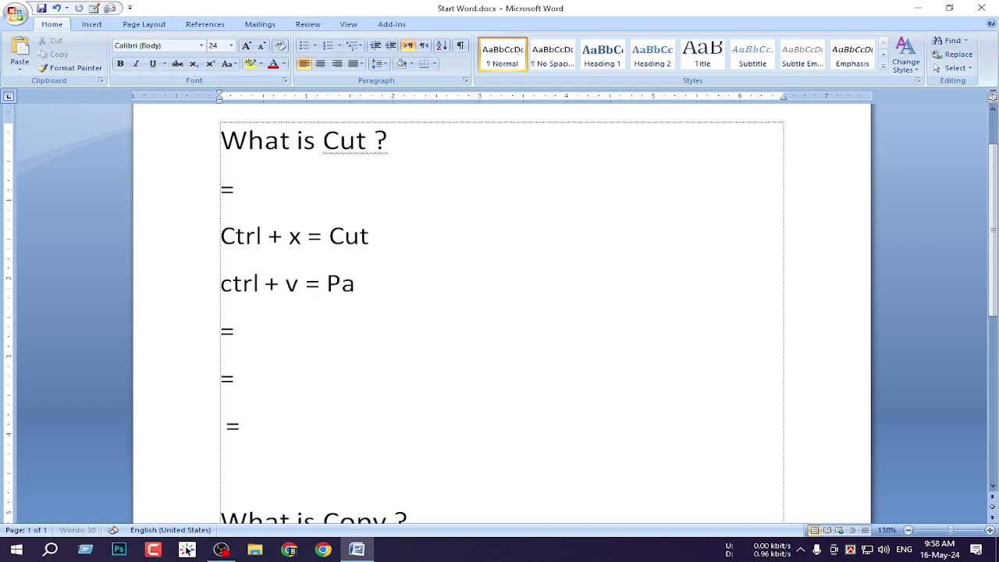
- Paste "Just Simple text." after each of the three equals signs below the "ctrl + v = Paste" line
left_click(253, 329)
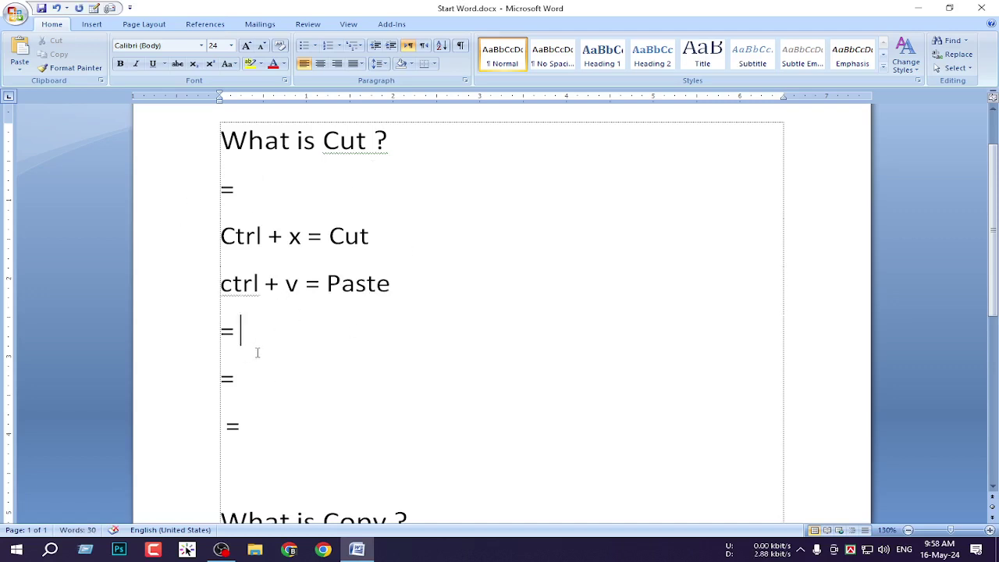
key("ctrl+v")
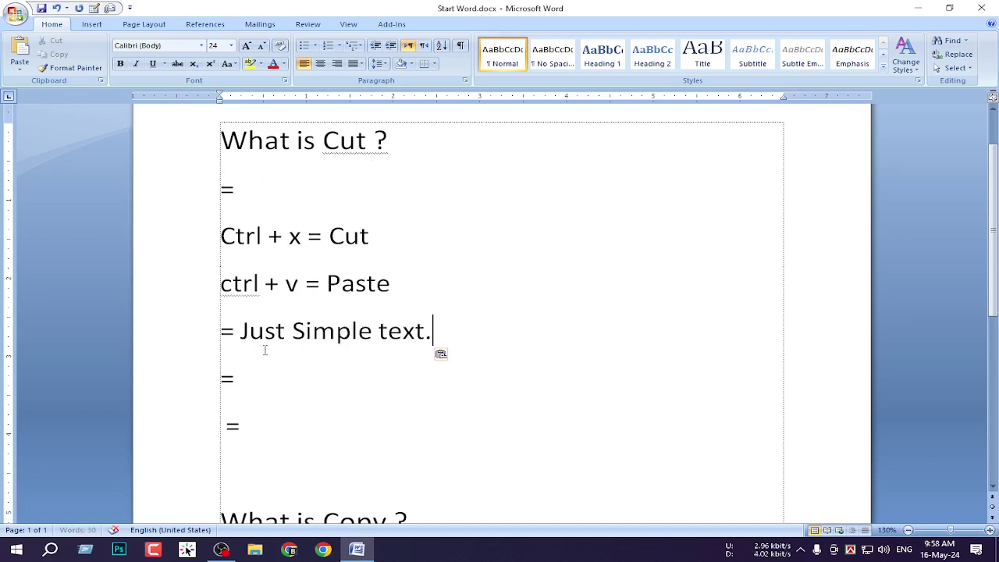
left_click(270, 390)
key("ctrl+v")
scroll(339, 383, "down", 3)
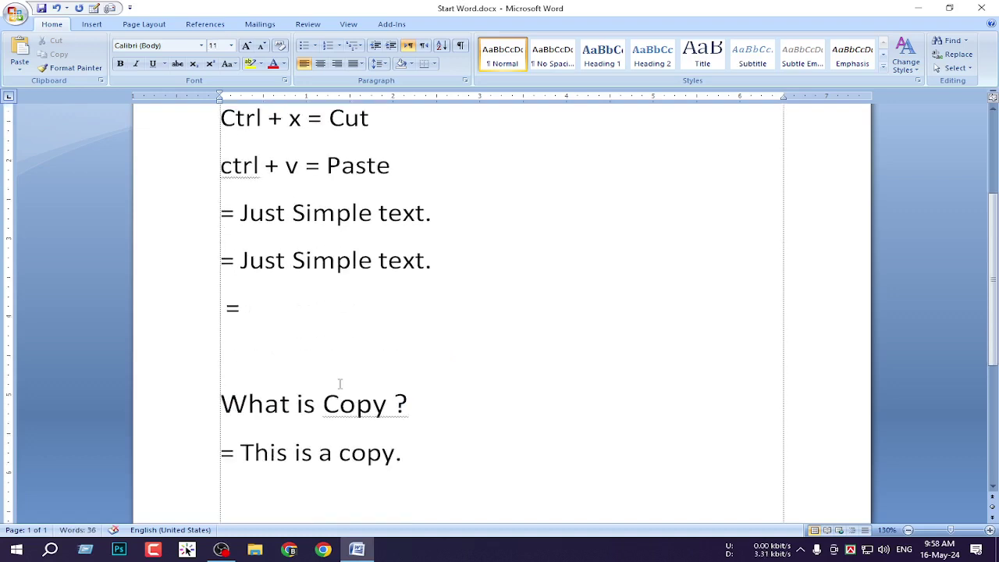
left_click(255, 295)
key("ctrl+v")
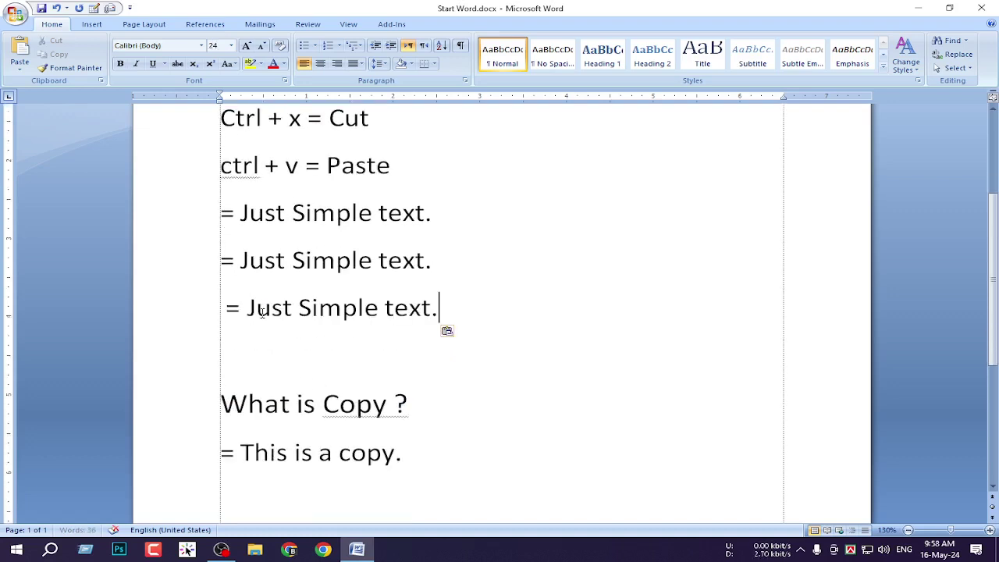
- Add a new line reading "ctrl + c =" below "= This is a copy." under the "What is Copy ?" heading
scroll(367, 359, "down", 5)
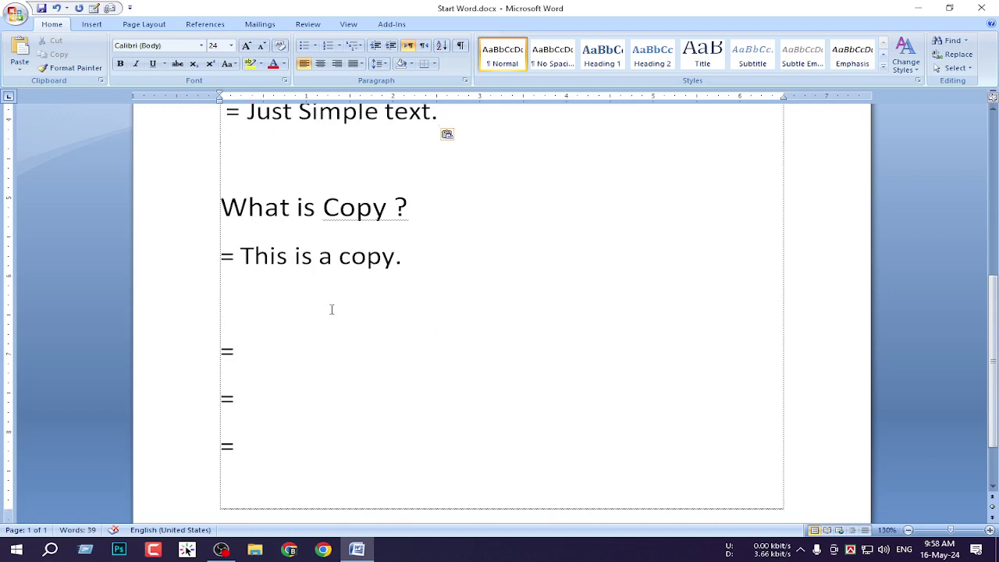
scroll(331, 309, "down", 2)
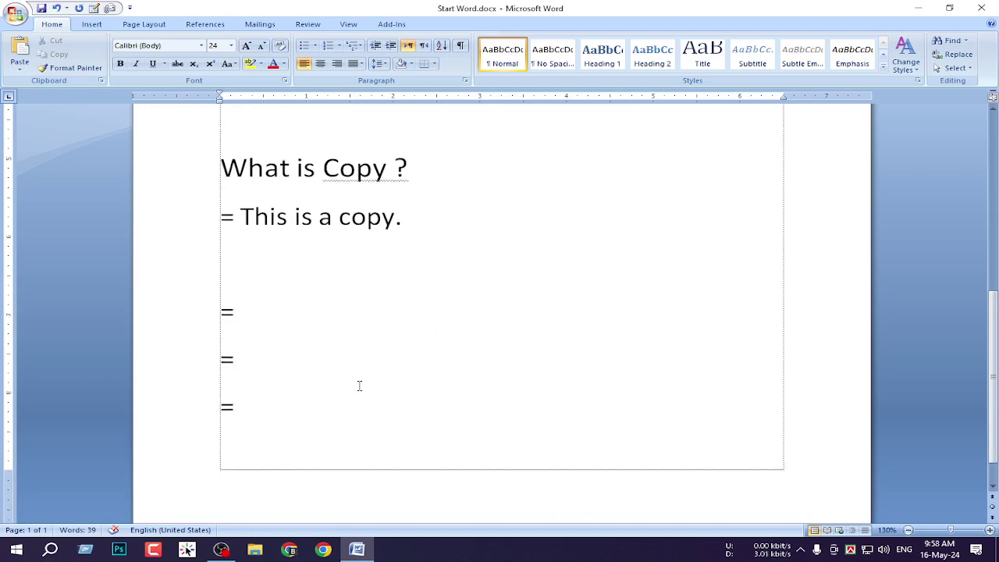
left_click(417, 187)
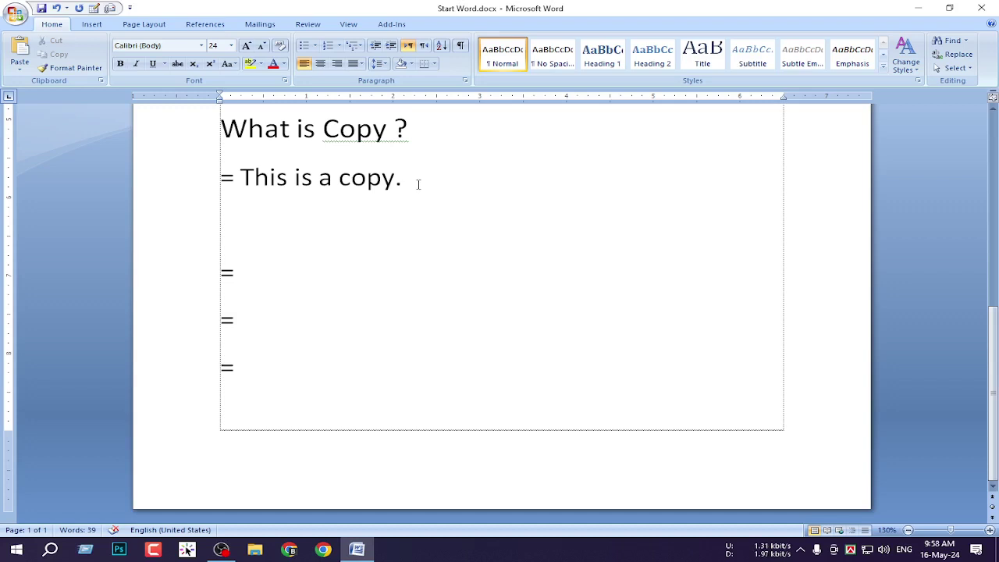
key("Return")
type("ctr")
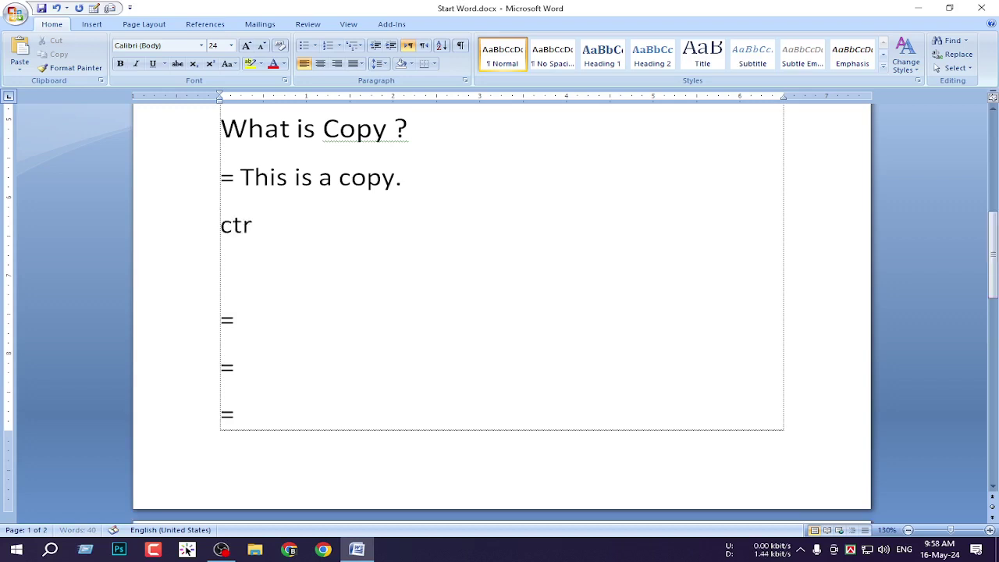
type("l + c =")
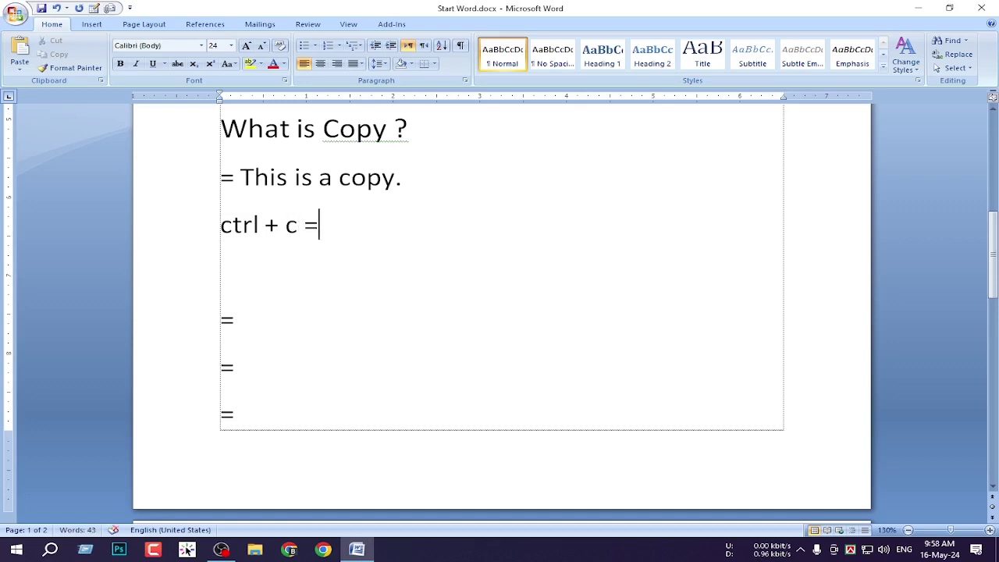
- Copy "This is a copy." and write "ctrl + v = Paste" on the empty line below "ctrl + c ="
left_click_drag(401, 178, 259, 187)
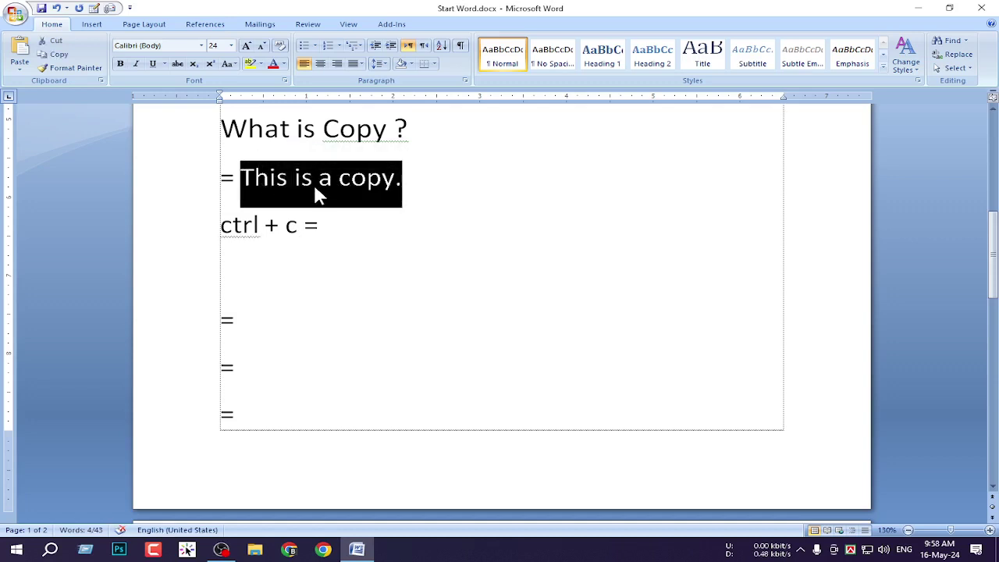
left_click(270, 303)
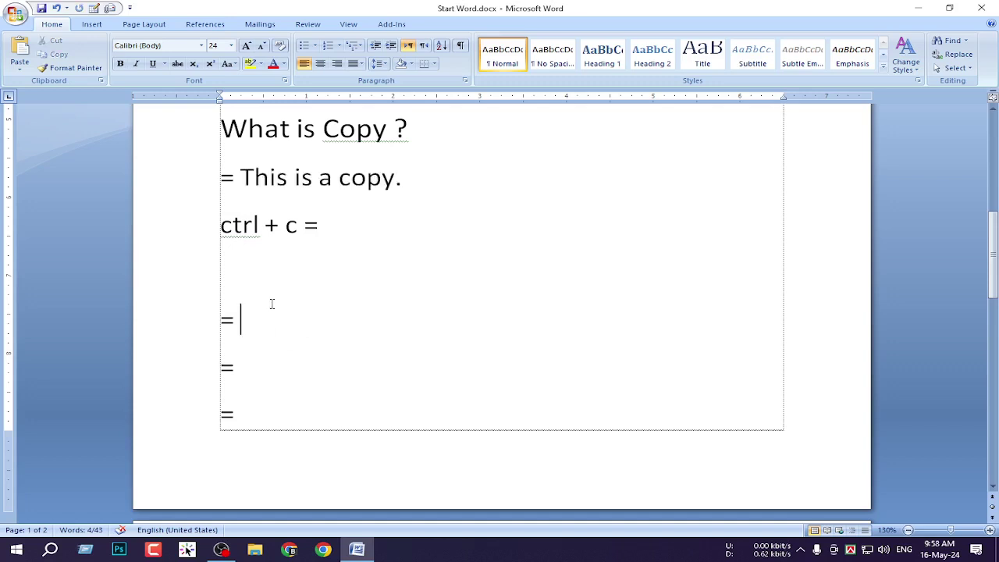
left_click(248, 261)
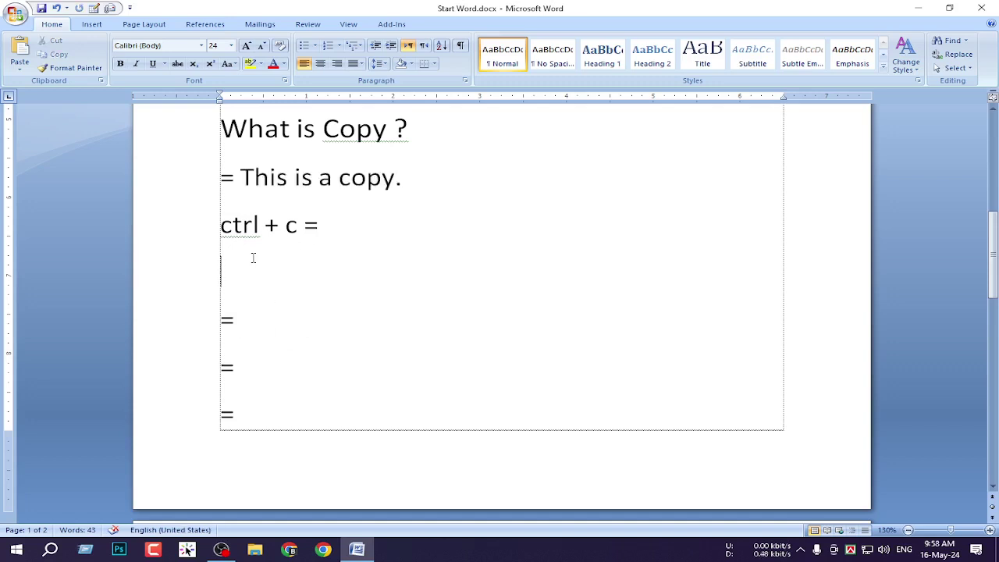
type("ctrl + v =")
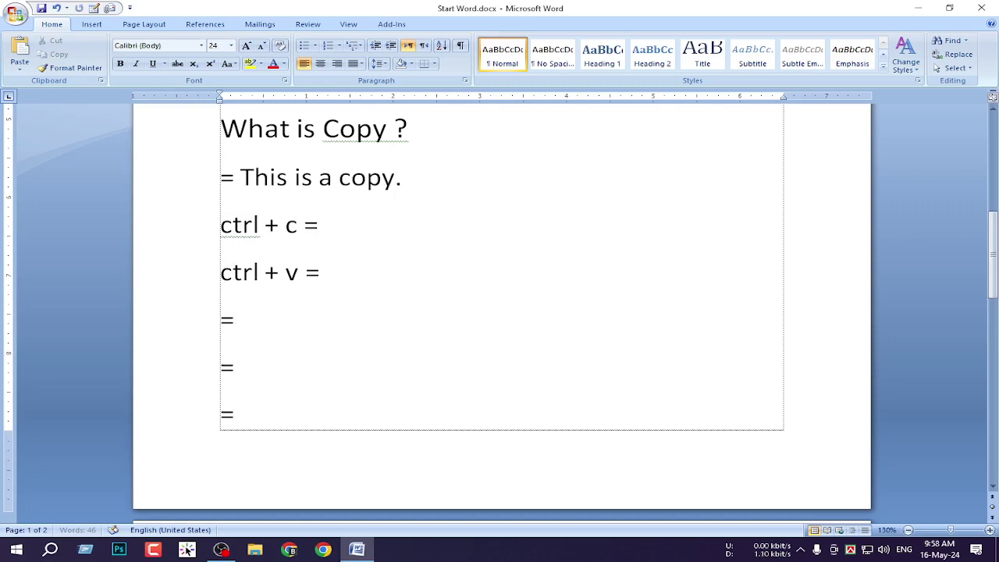
type(" Paste")
- Complete the "ctrl + c =" line with the word "Cut"
left_click(332, 224)
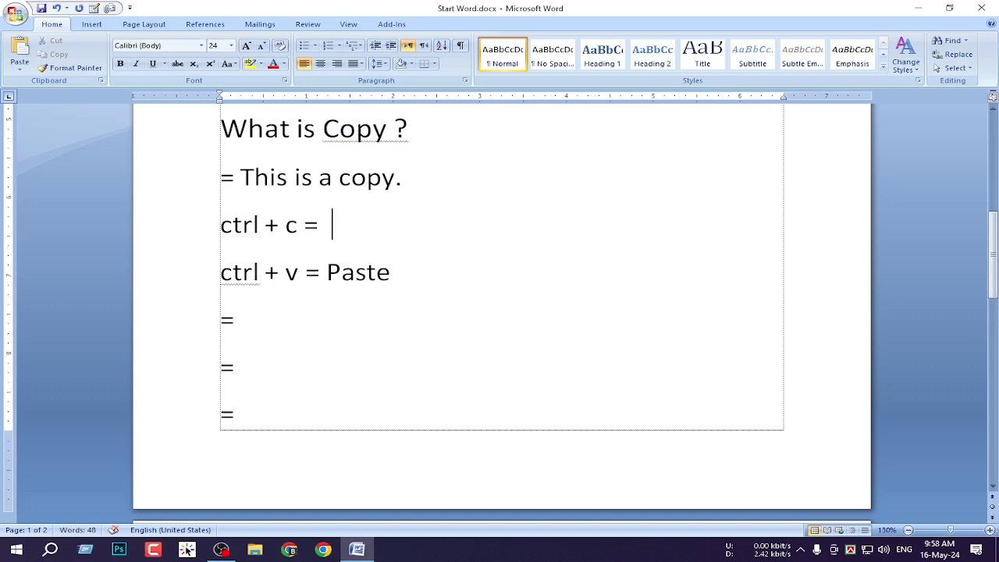
key("BackSpace")
type("Cut")
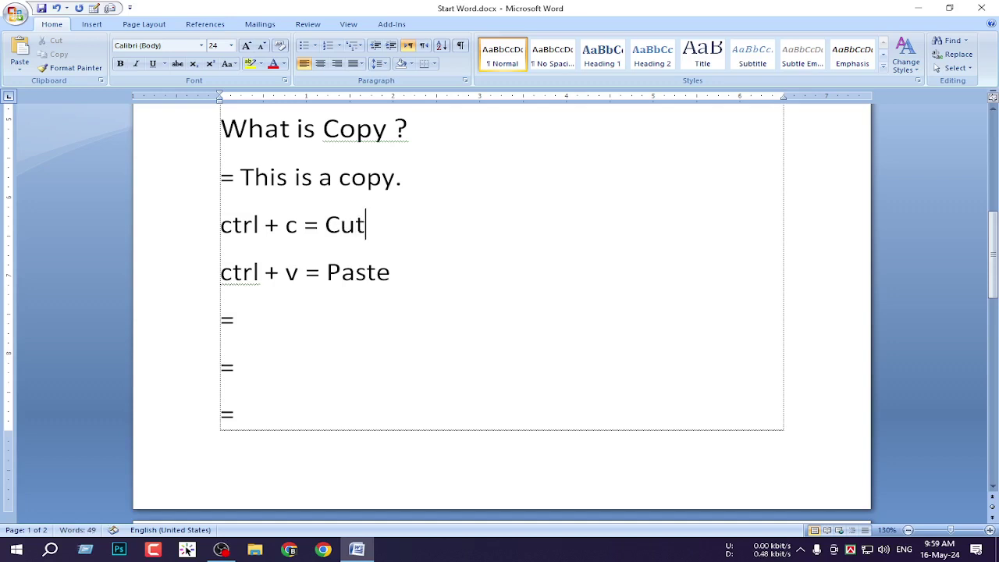
- Paste "This is a copy." after each of the three equals signs below the second "ctrl + v = Paste" line
left_click(290, 323)
key("ctrl+v")
left_click(278, 361)
key("ctrl+v")
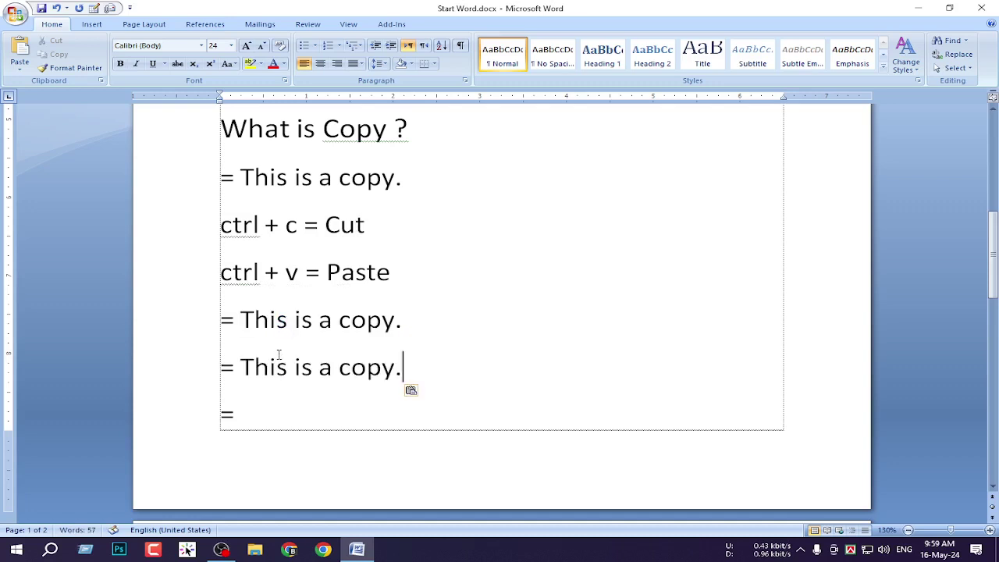
left_click(265, 417)
key("ctrl+v")
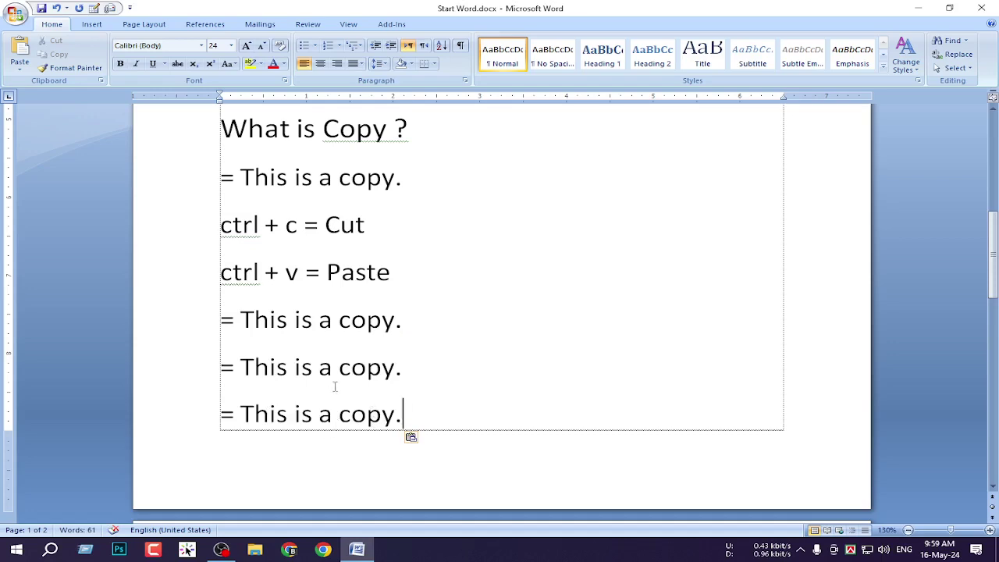
- Change the document's page orientation to Landscape
scroll(337, 385, "up", 6)
scroll(358, 369, "down", 1)
scroll(354, 363, "down", 3)
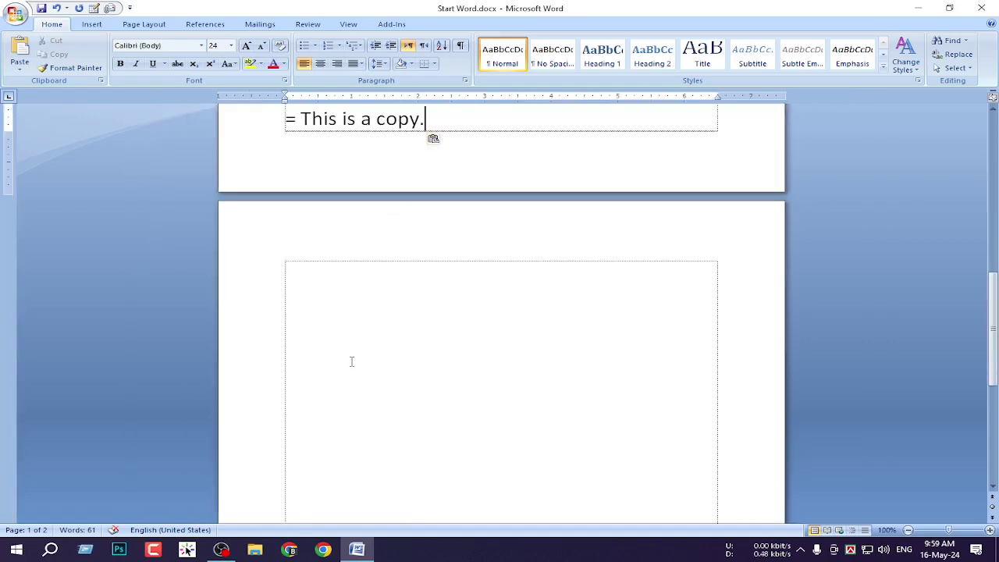
scroll(424, 330, "up", 5)
scroll(426, 335, "down", 3)
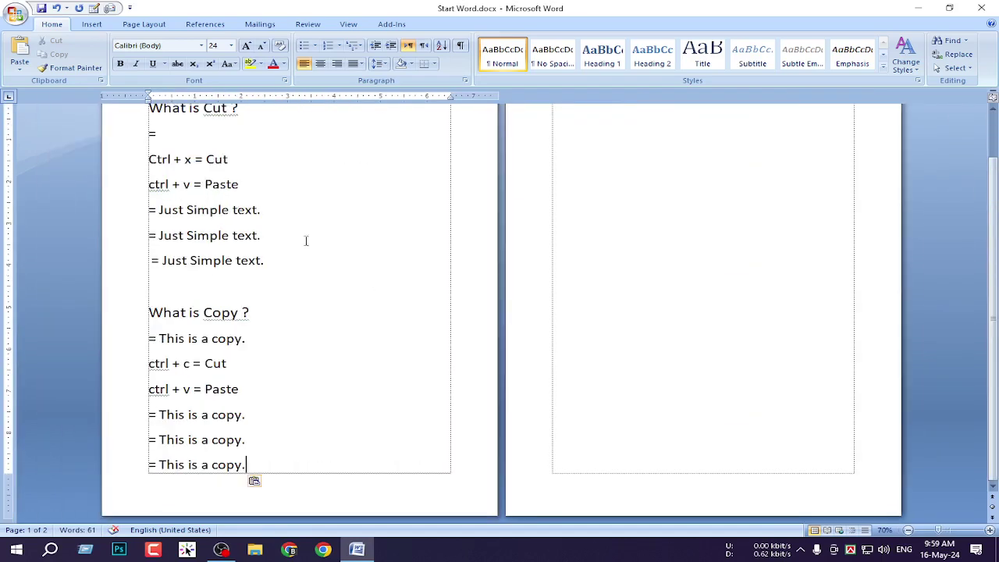
scroll(260, 195, "up", 3)
scroll(582, 242, "up", 5)
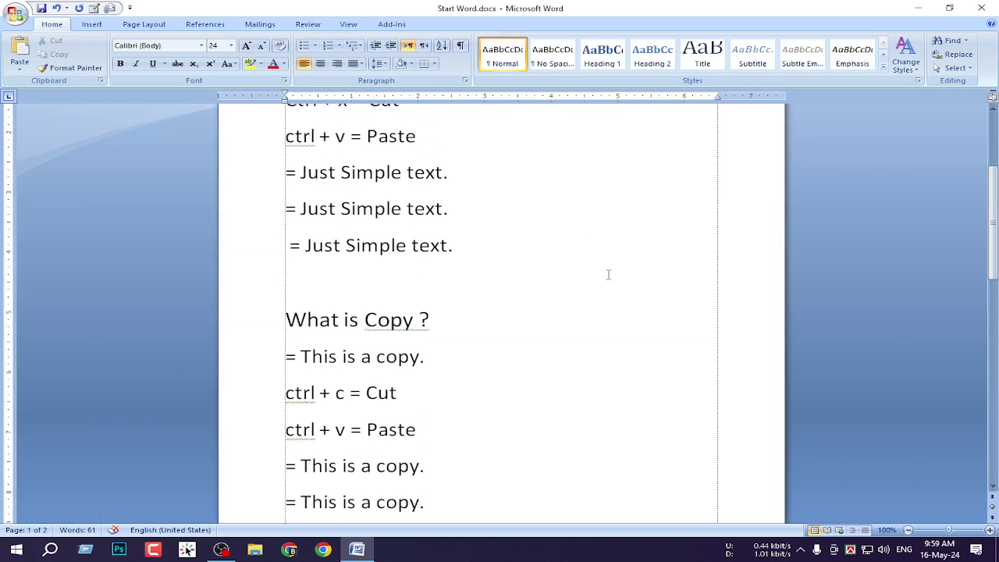
left_click(140, 25)
left_click(146, 53)
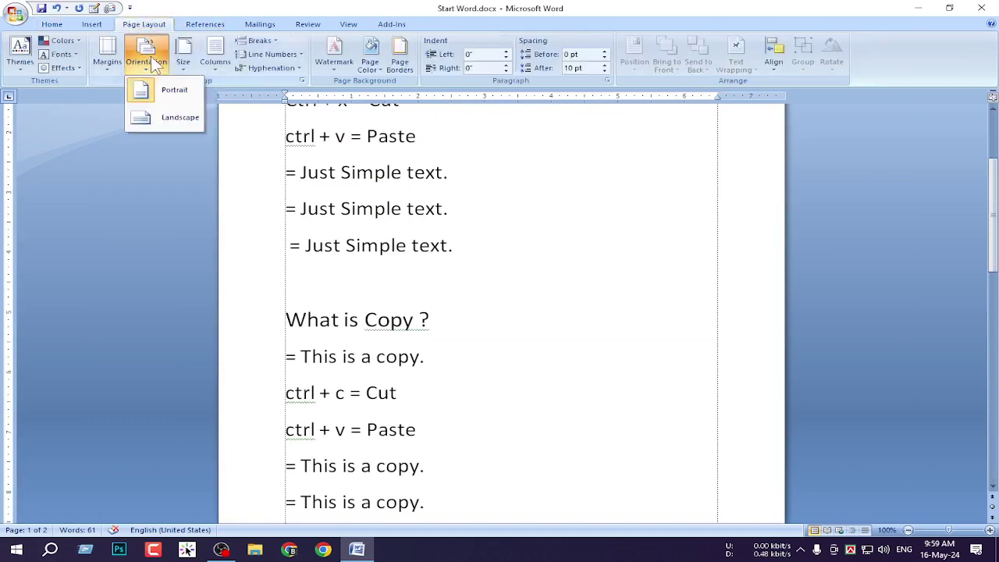
left_click(180, 117)
- Add a new line reading "ctrl + s = Save" below the "ctrl + v = Paste" line on the second page
scroll(484, 219, "down", 4)
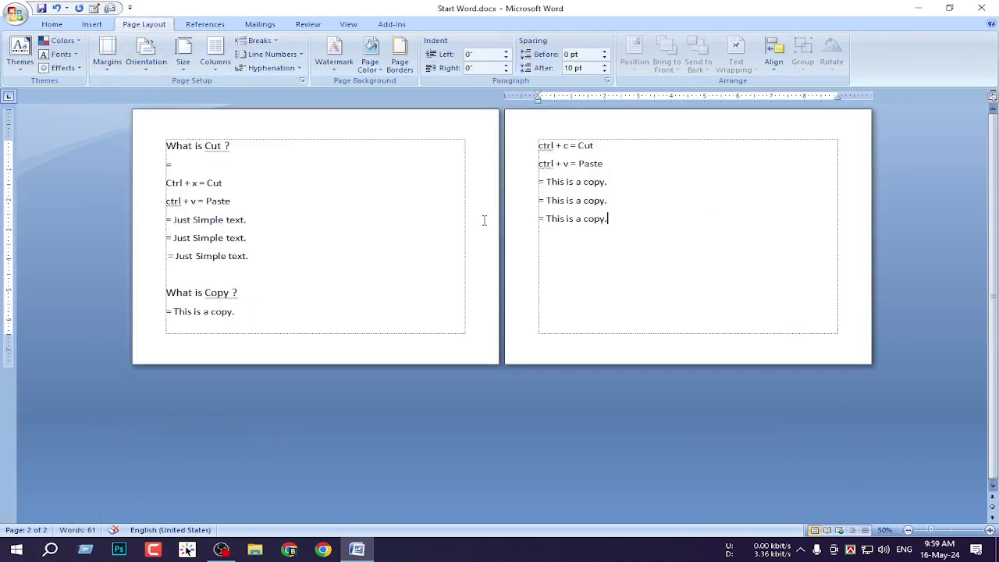
scroll(483, 214, "up", 2)
scroll(484, 215, "down", 2)
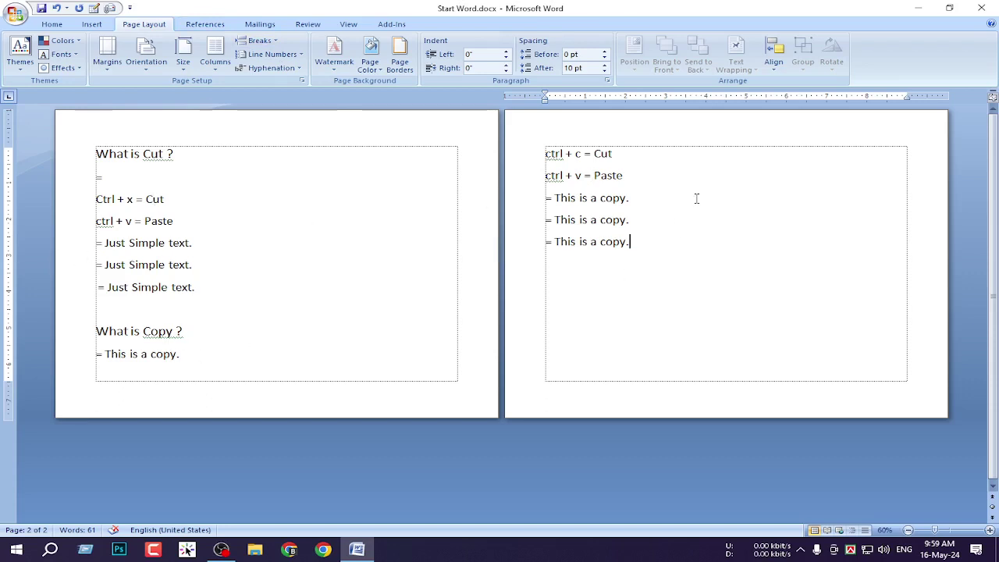
left_click(637, 175)
key("Return")
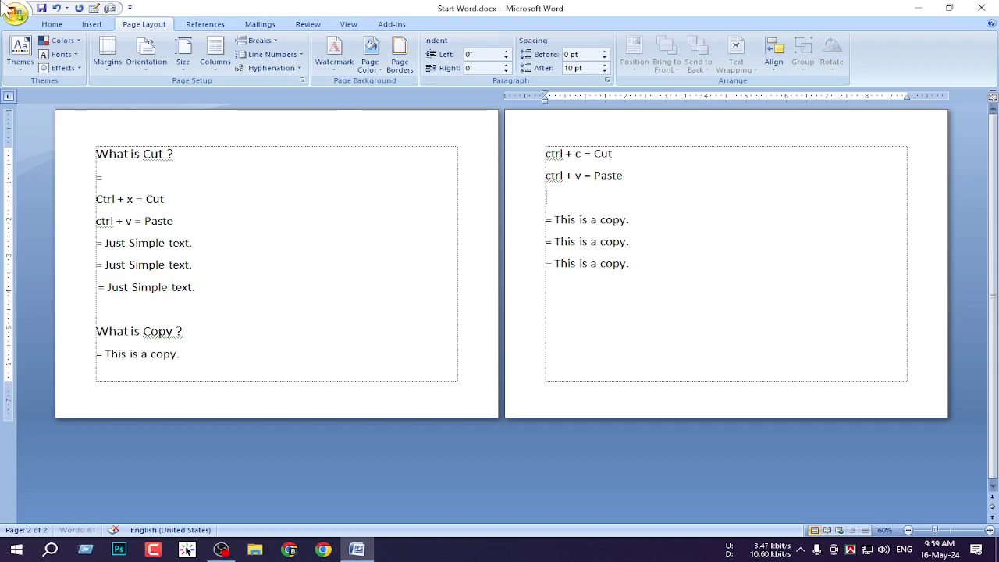
left_click(14, 14)
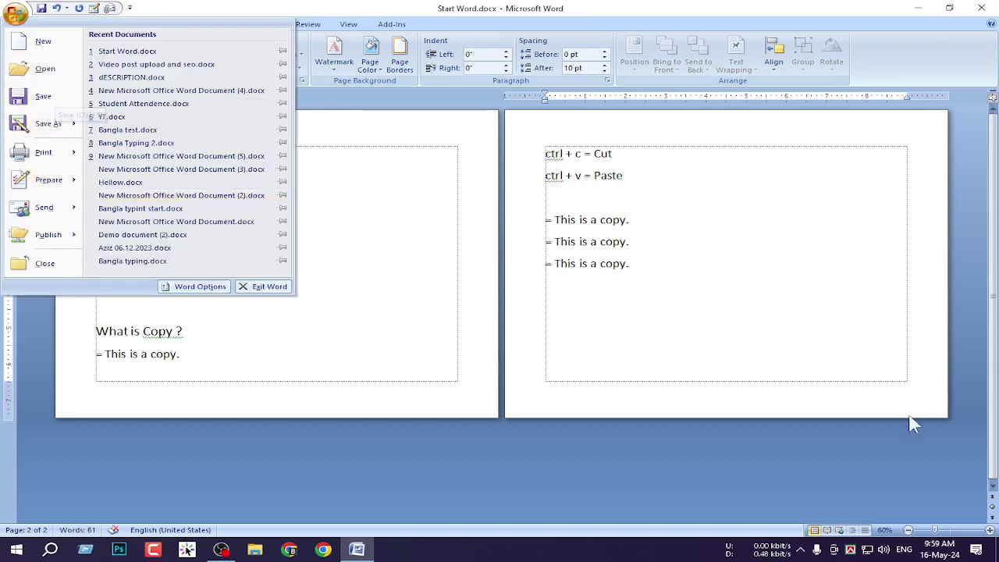
left_click(794, 343)
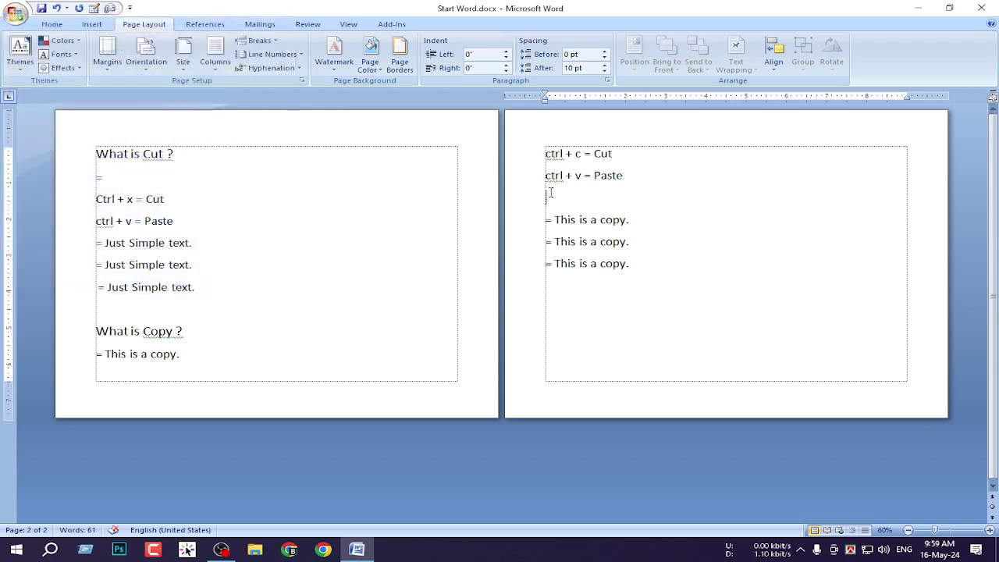
type("ctrl +")
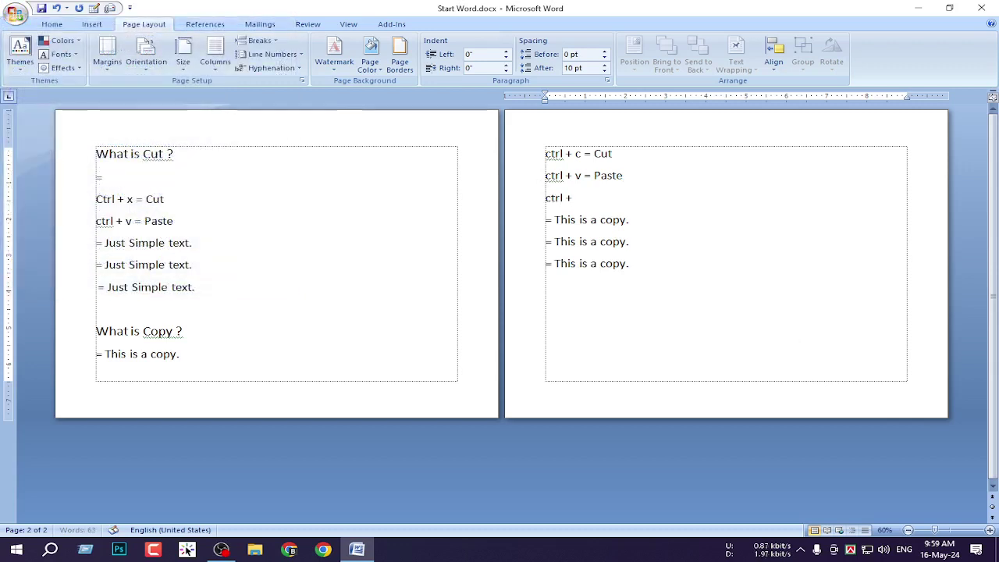
type(" s = Save")
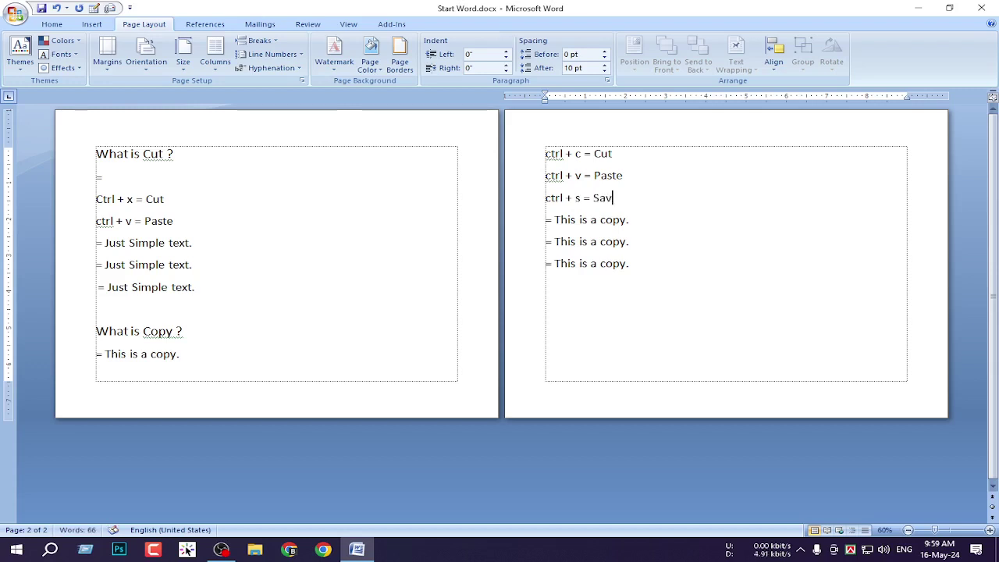